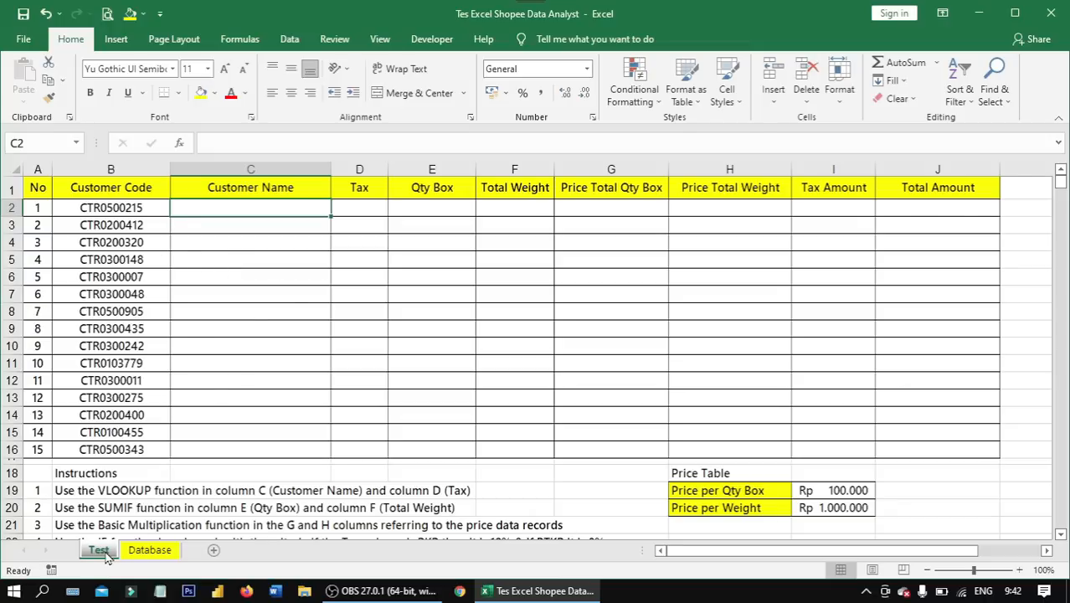
- Examine the Test sheet's blank customer table, the six instructions below it and the price table
click(136, 552)
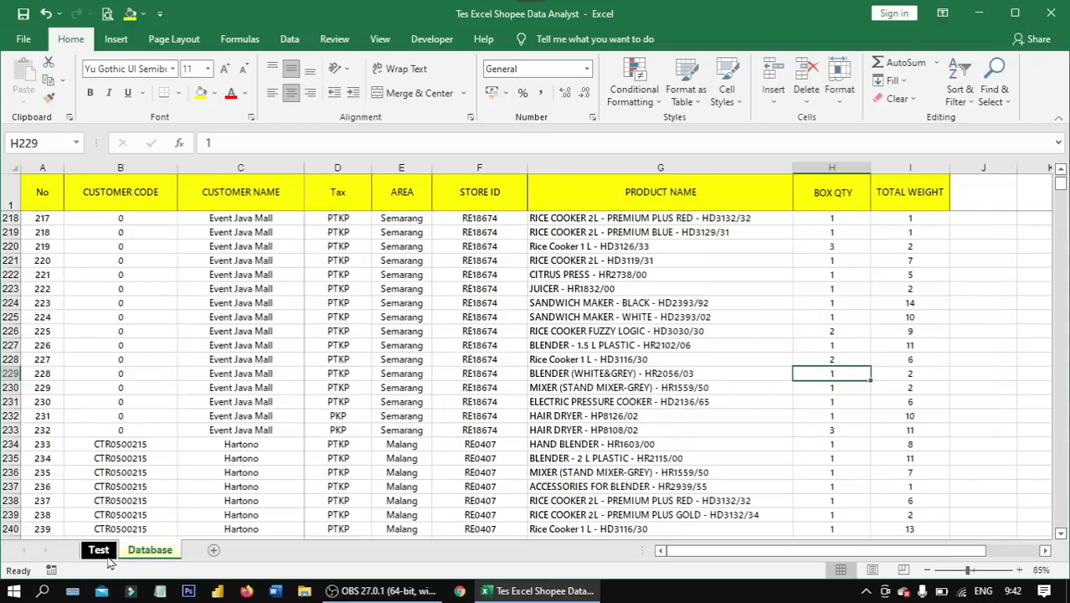
click(102, 554)
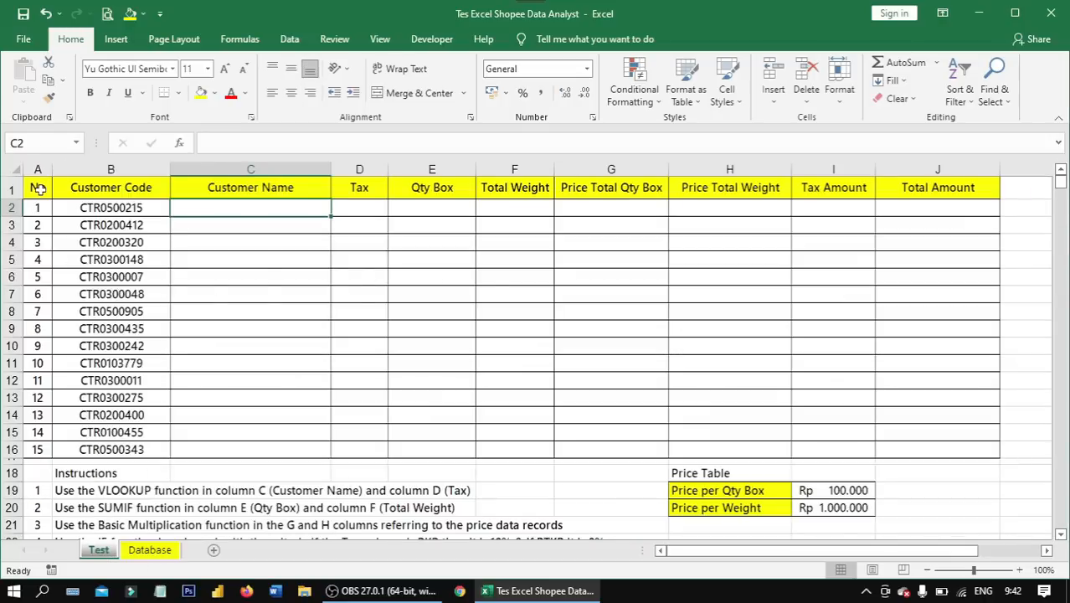
drag(39, 189, 896, 451)
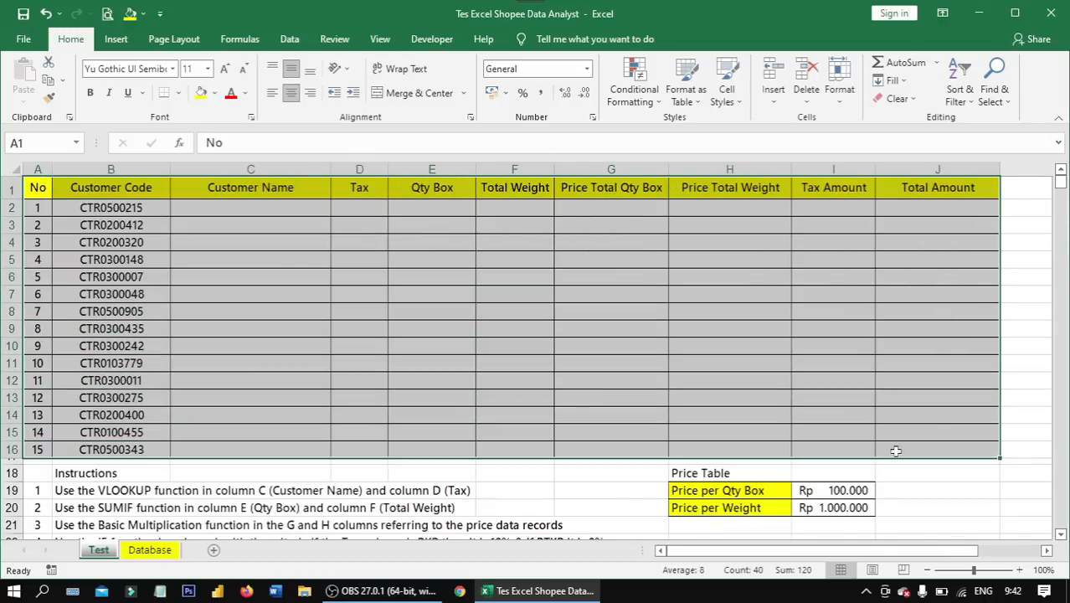
scroll(896, 452, down, 4)
drag(104, 264, 645, 362)
click(846, 364)
click(733, 260)
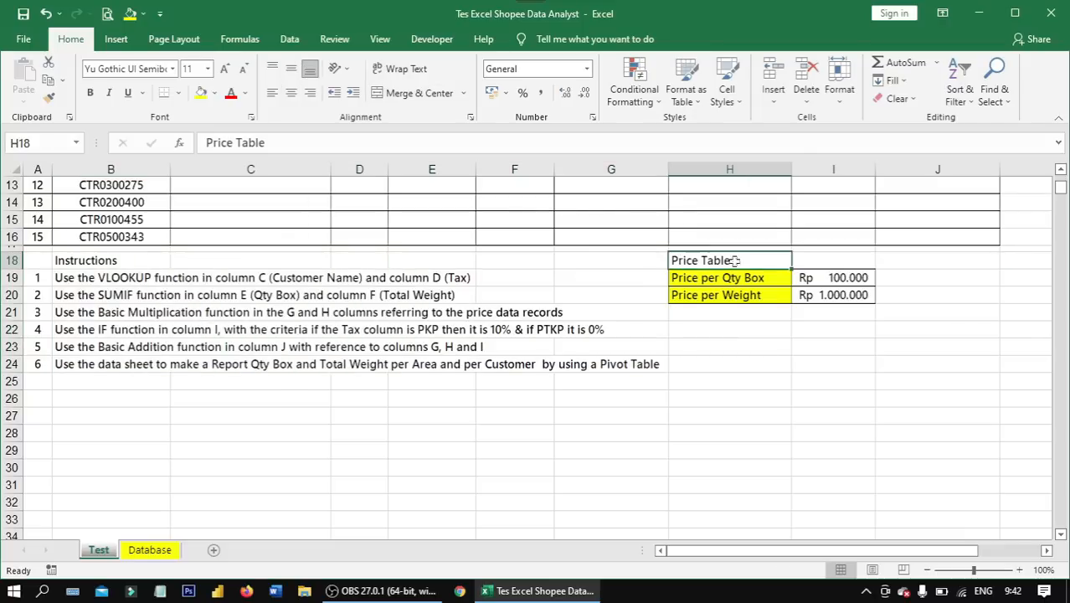
drag(732, 261, 847, 297)
scroll(534, 328, up, 4)
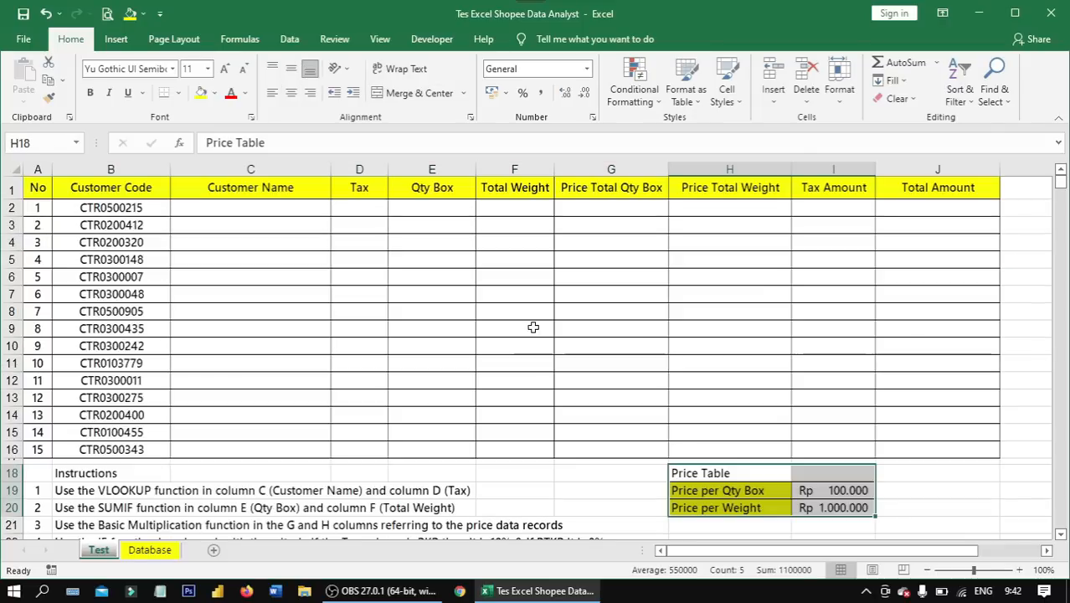
click(183, 210)
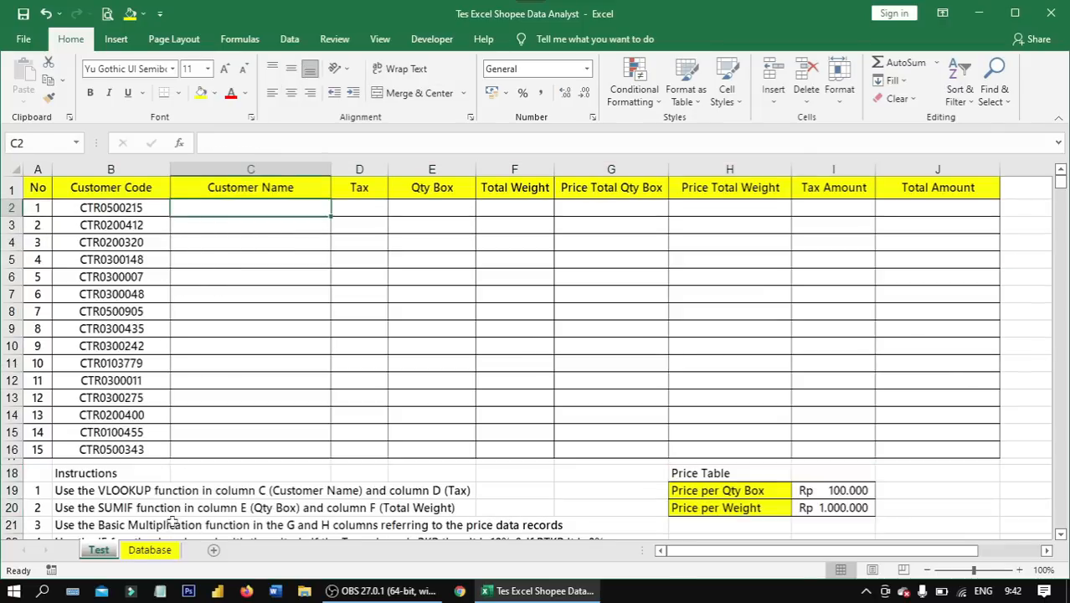
- Look over the records and column headings on the Database sheet, then return to the Test sheet
click(151, 550)
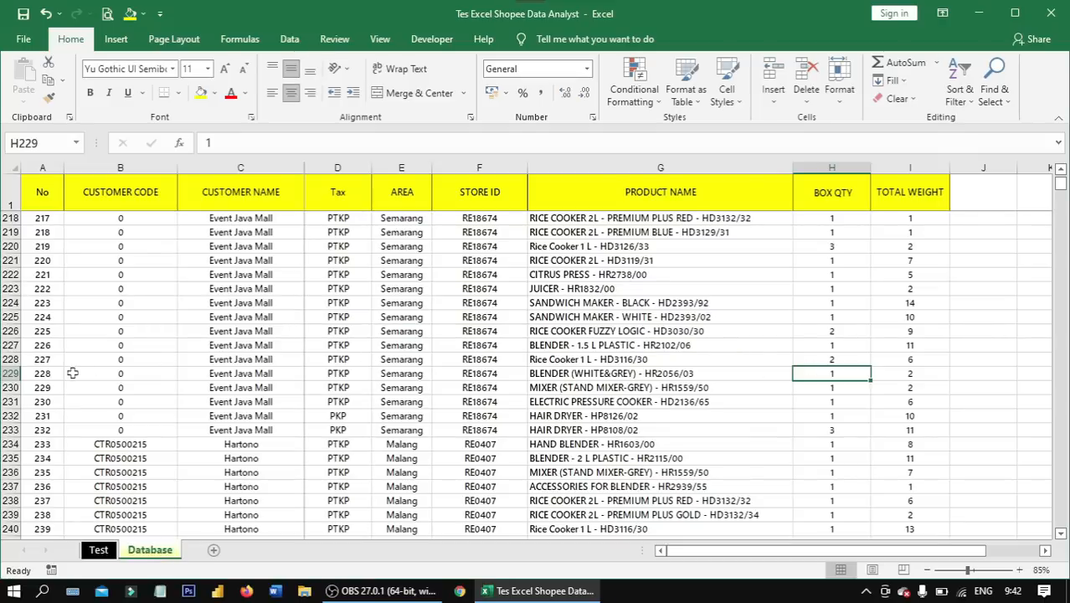
scroll(721, 289, up, 16)
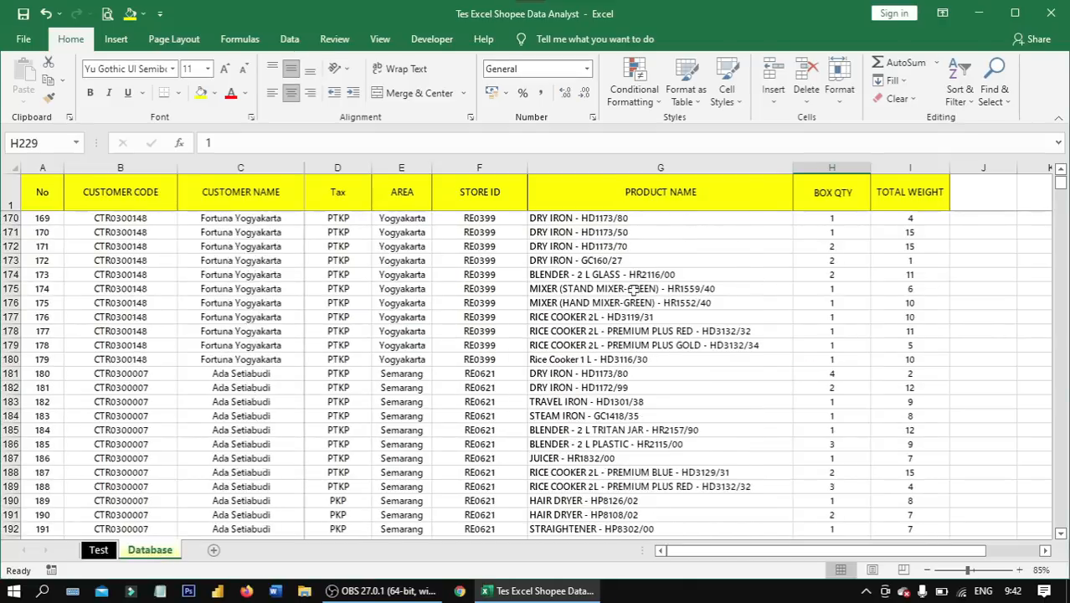
scroll(634, 289, up, 20)
click(99, 551)
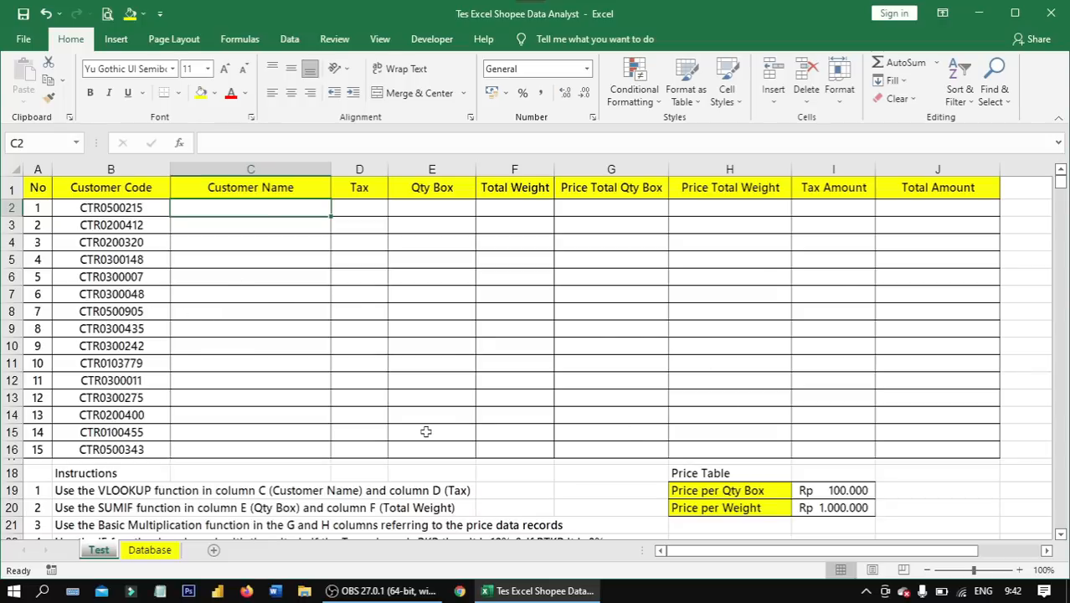
- Review the six instructions on the Test sheet against the empty table, ending at the VLOOKUP instruction in row 19
scroll(222, 358, down, 4)
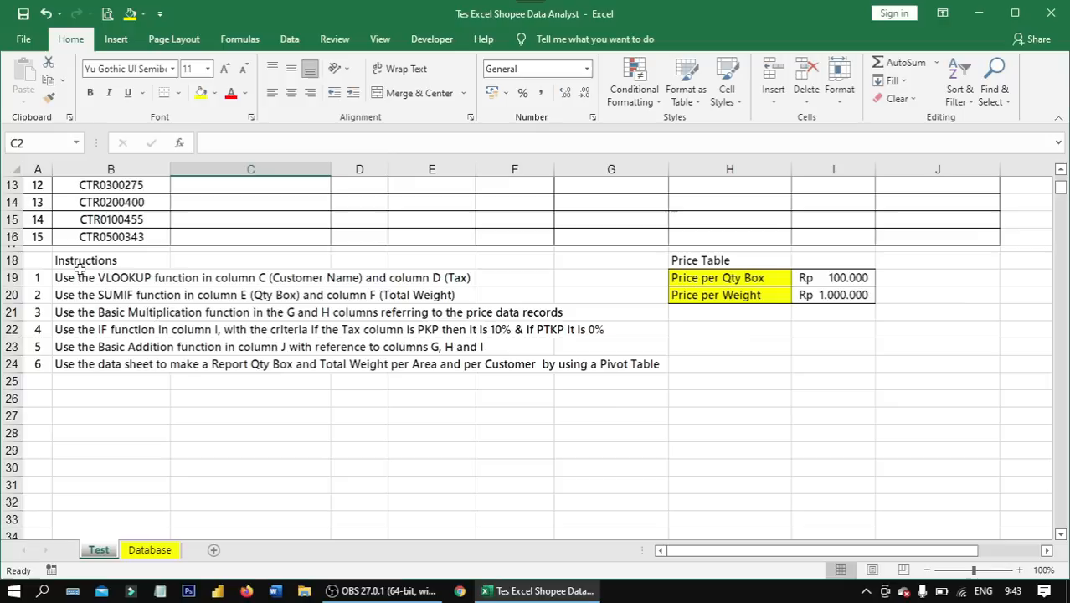
scroll(315, 269, up, 4)
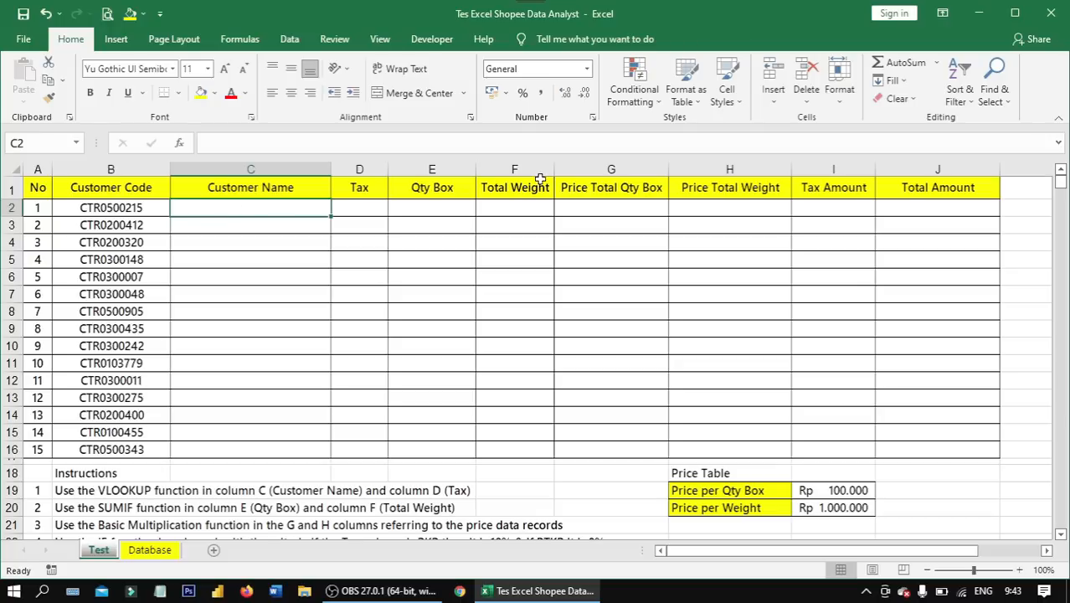
drag(37, 188, 902, 441)
drag(307, 193, 889, 445)
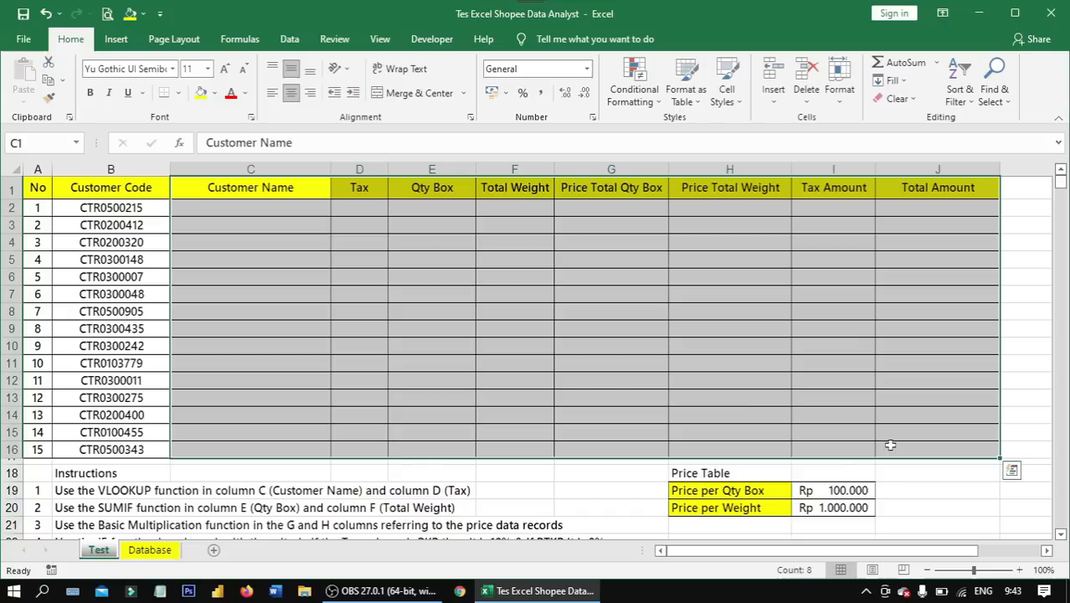
scroll(462, 373, down, 4)
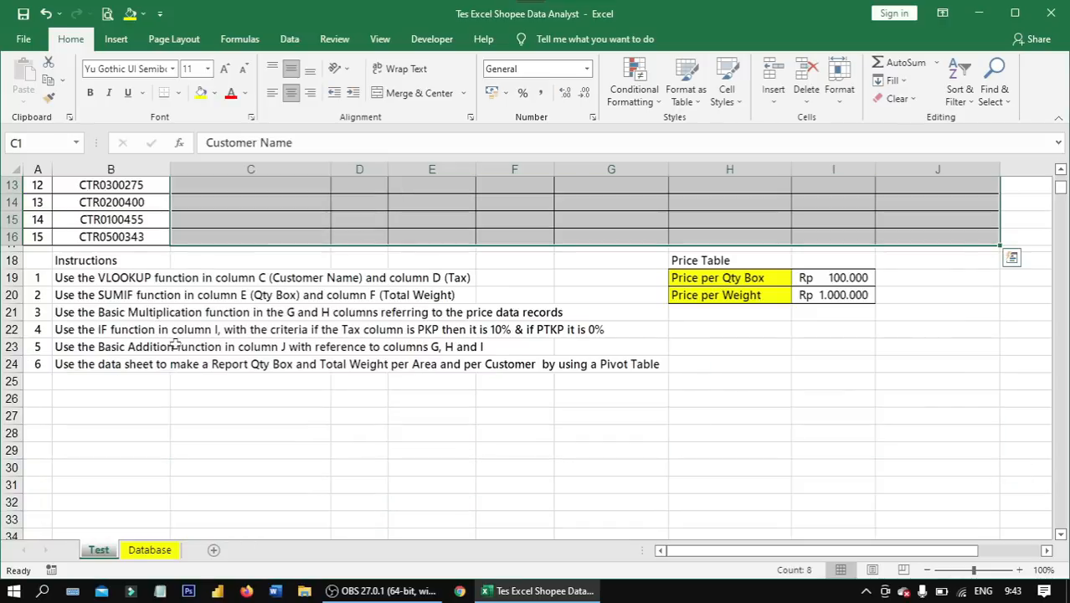
click(105, 265)
drag(194, 268, 653, 359)
click(92, 293)
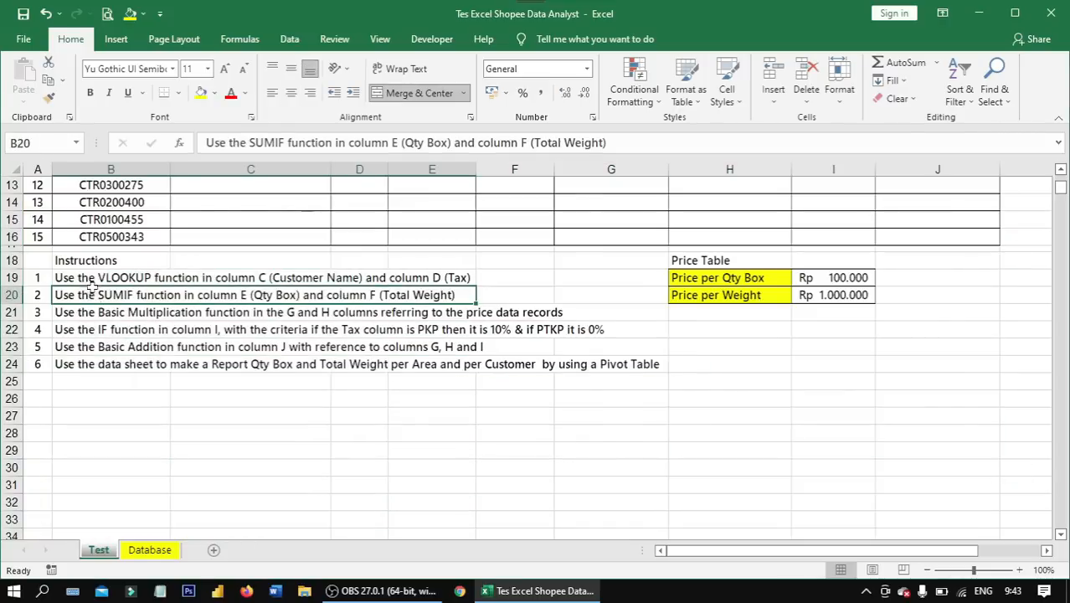
scroll(264, 287, up, 4)
click(202, 211)
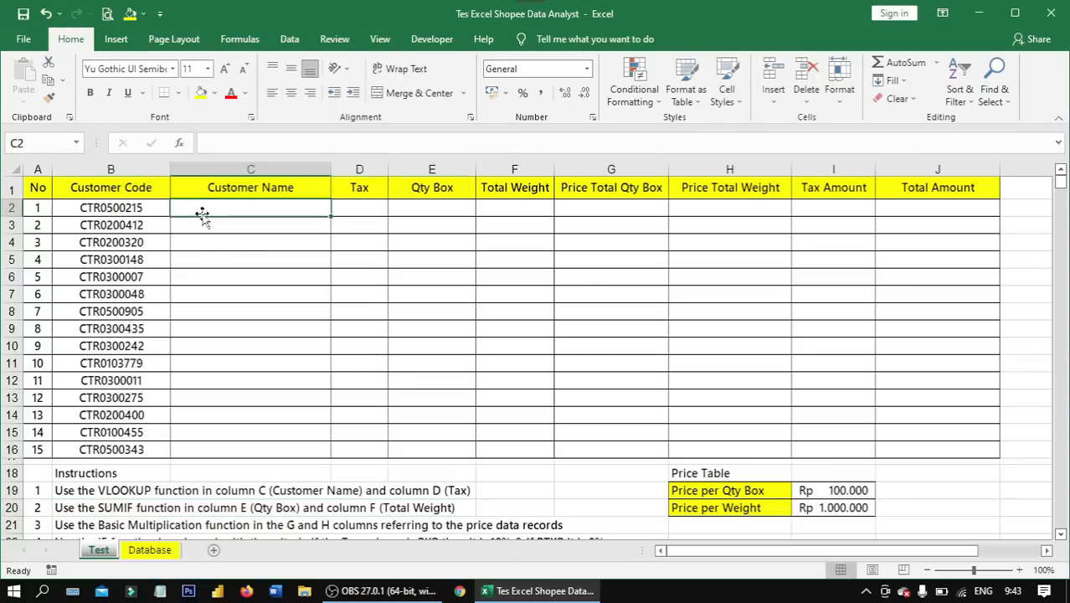
scroll(320, 293, down, 4)
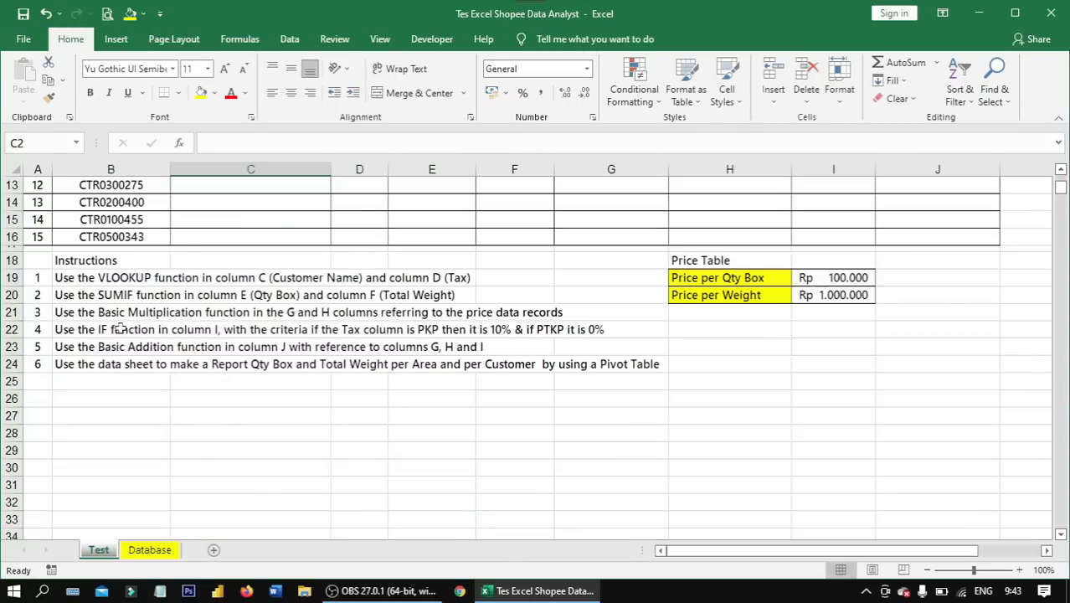
click(78, 278)
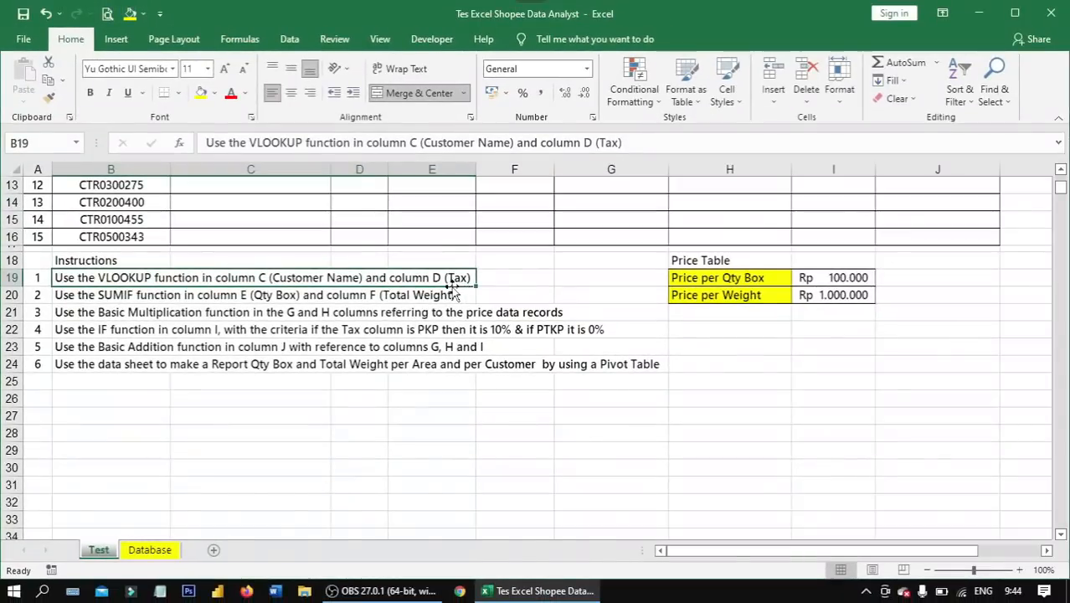
- Check the empty Tax and Customer Name columns that the first instruction refers to
scroll(436, 263, up, 4)
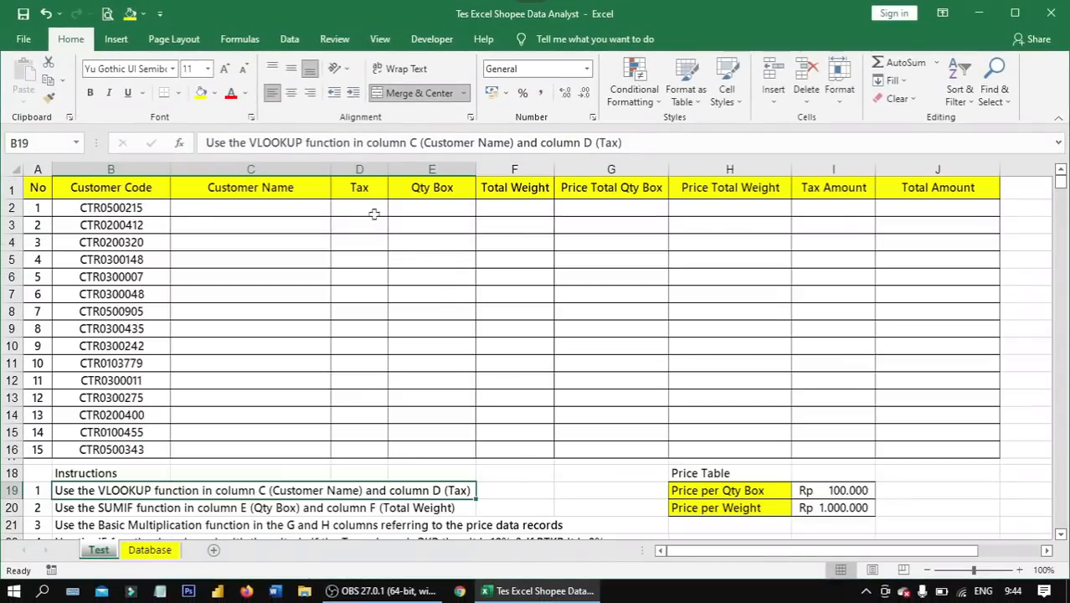
click(371, 169)
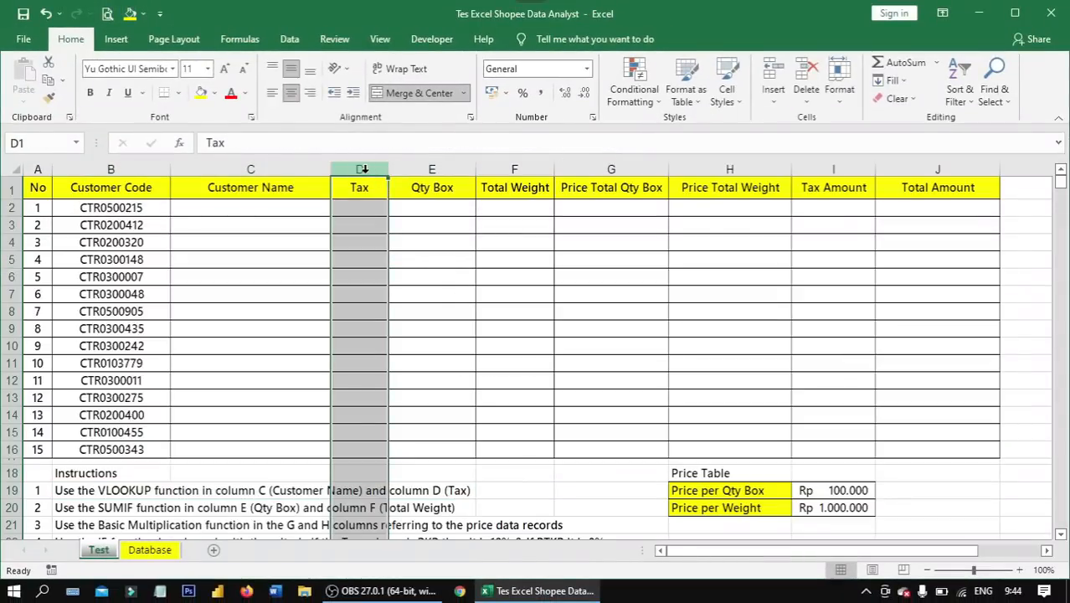
click(285, 169)
click(217, 209)
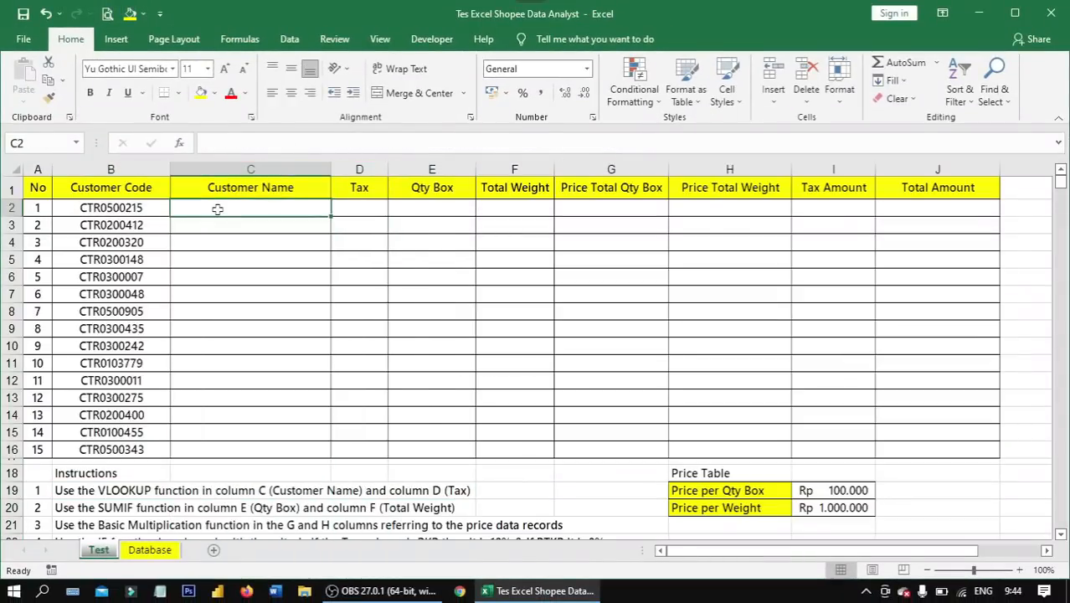
click(348, 208)
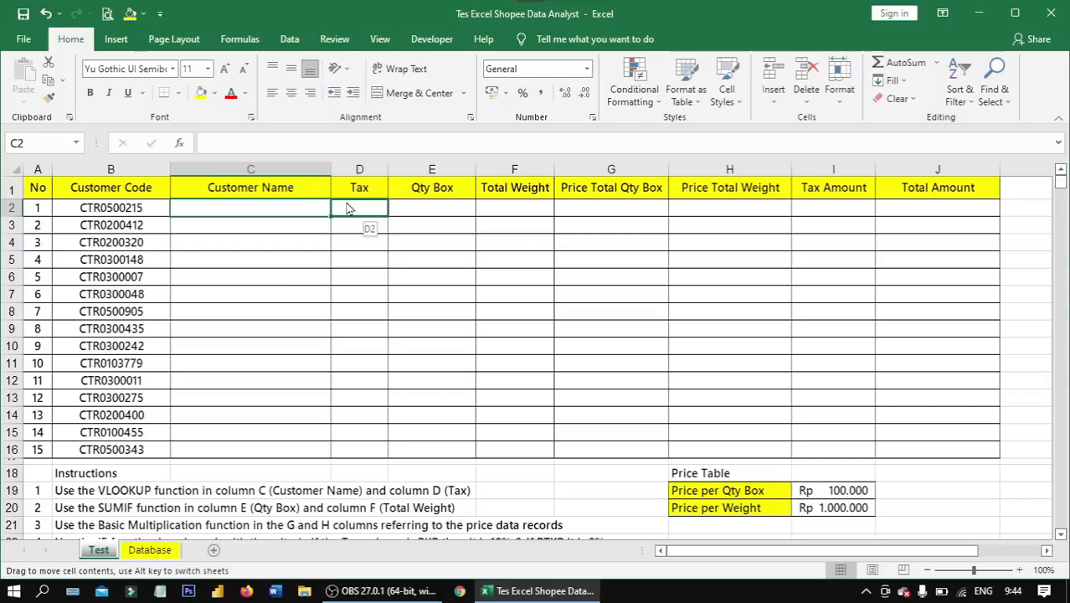
- Start a VLOOKUP formula in cell C2 of the Test sheet with the customer code in B2 as lookup value
click(282, 205)
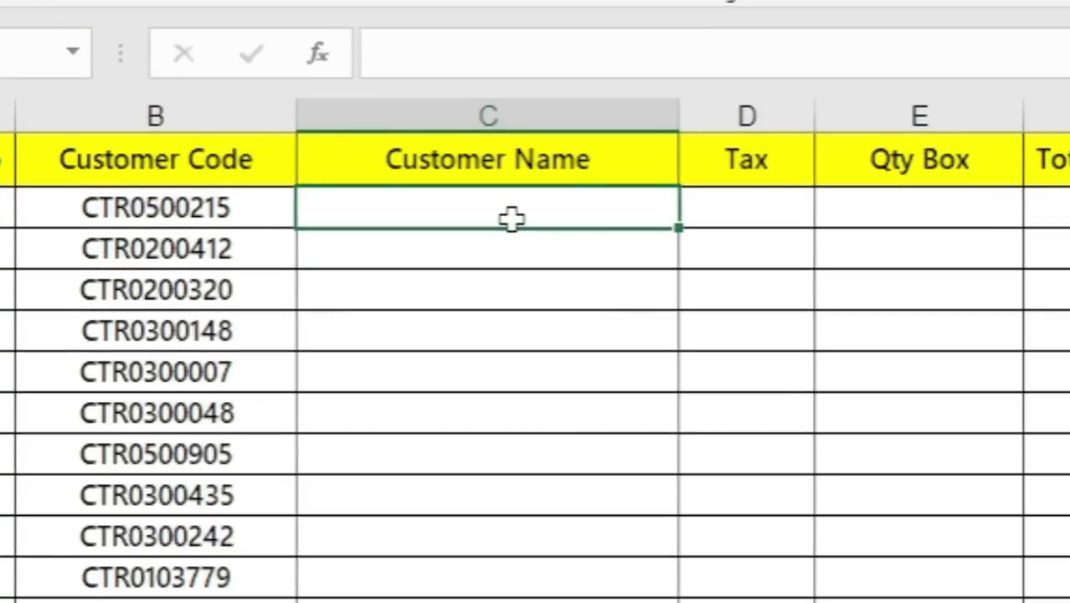
text(=v)
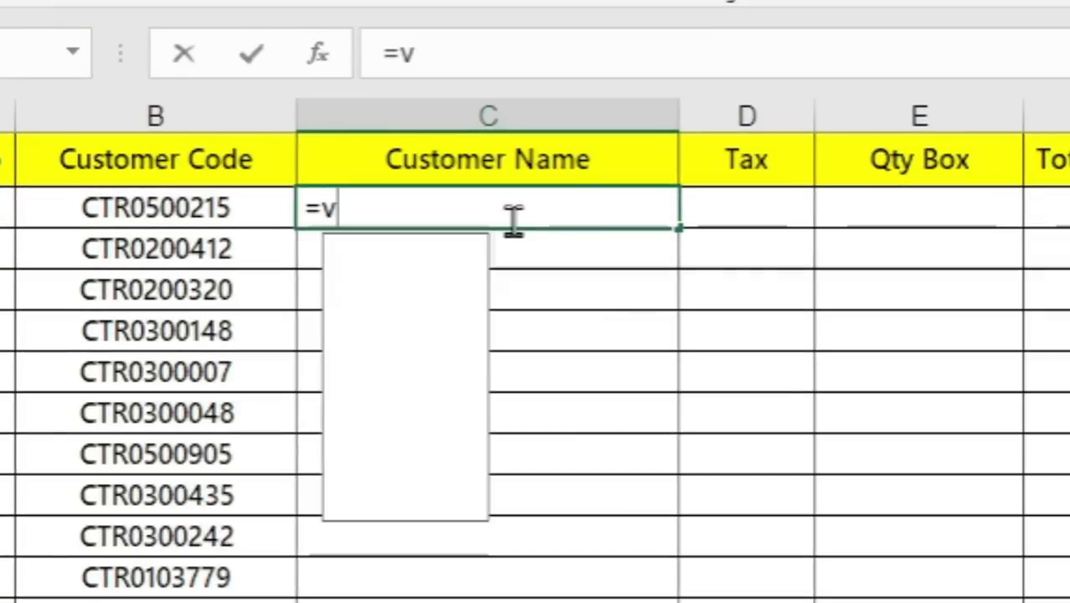
text(lookup)
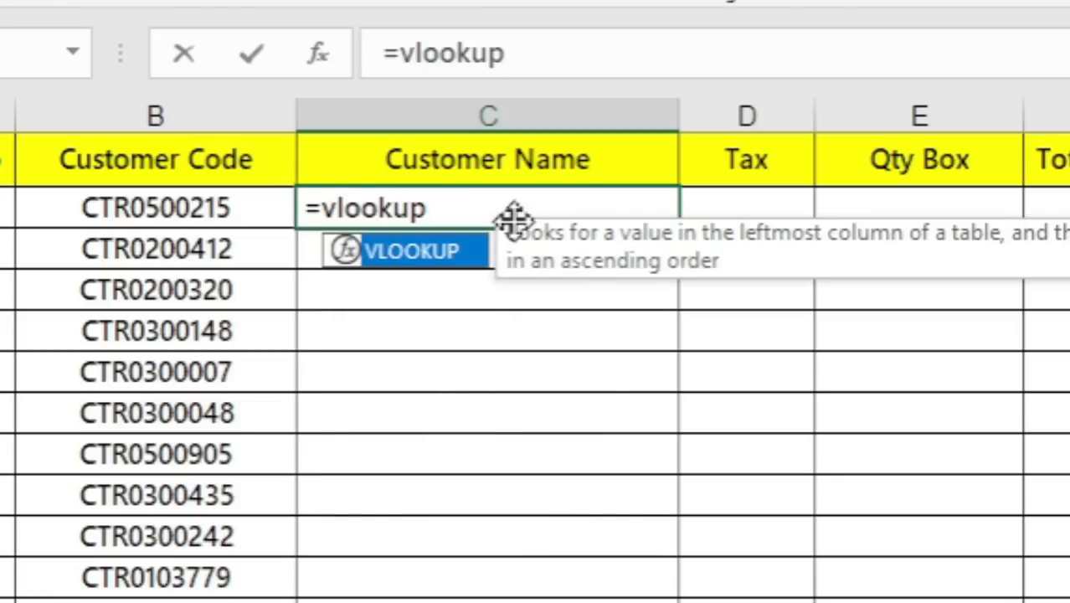
key(Tab)
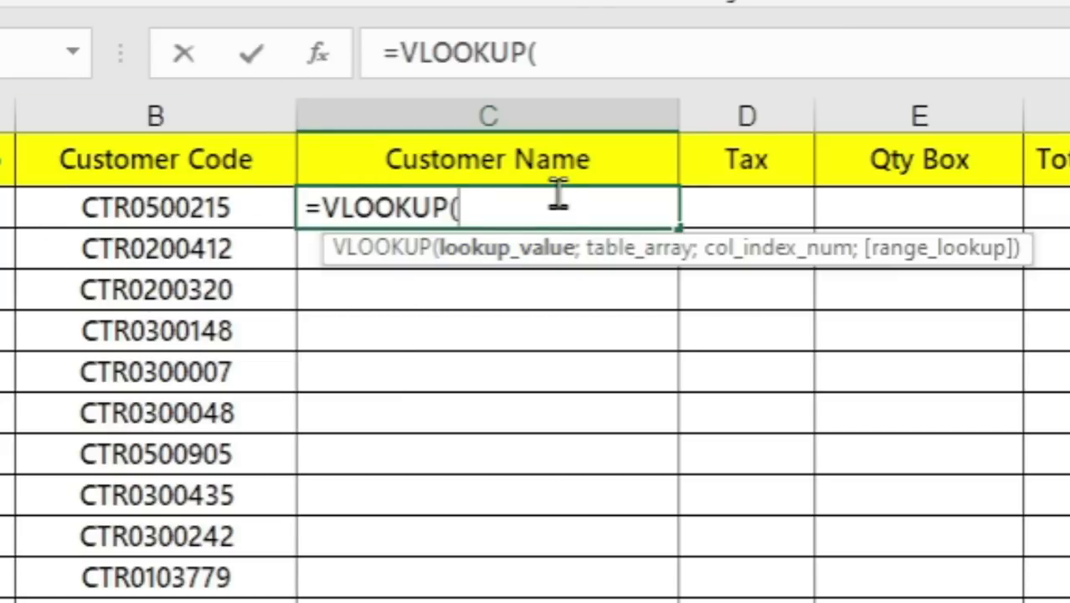
click(226, 208)
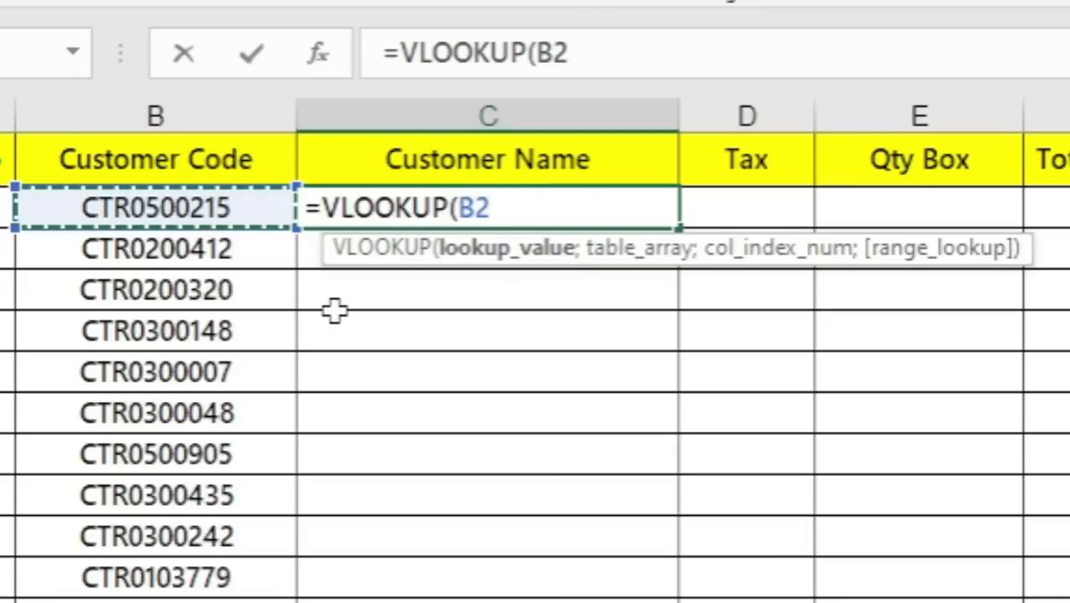
text(;)
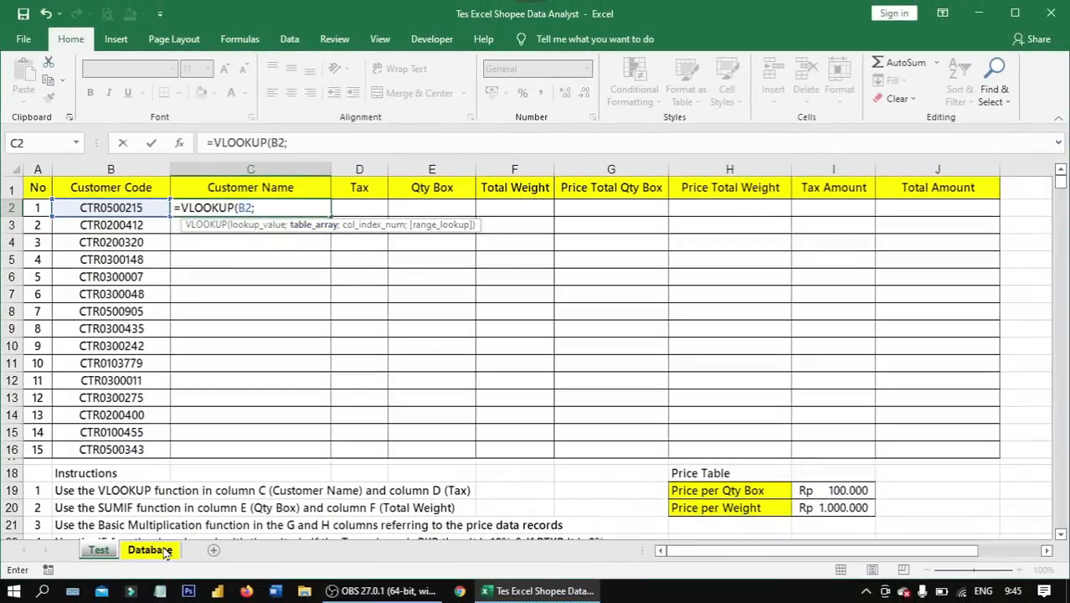
- Use the Customer Code and Customer Name columns of the Database sheet (Database!B:C) as the formula's table array
click(150, 550)
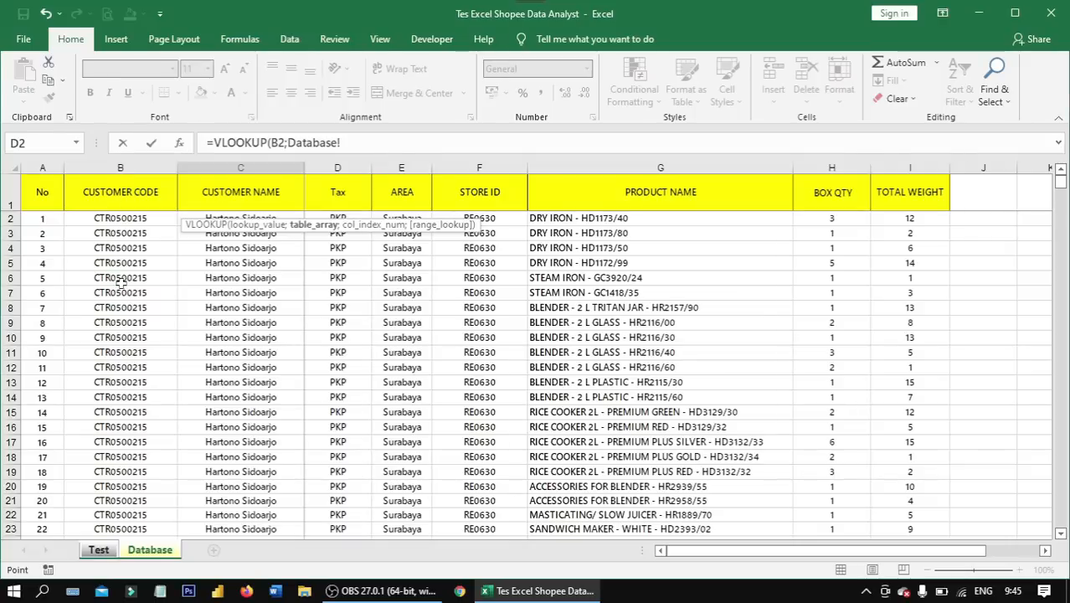
click(121, 168)
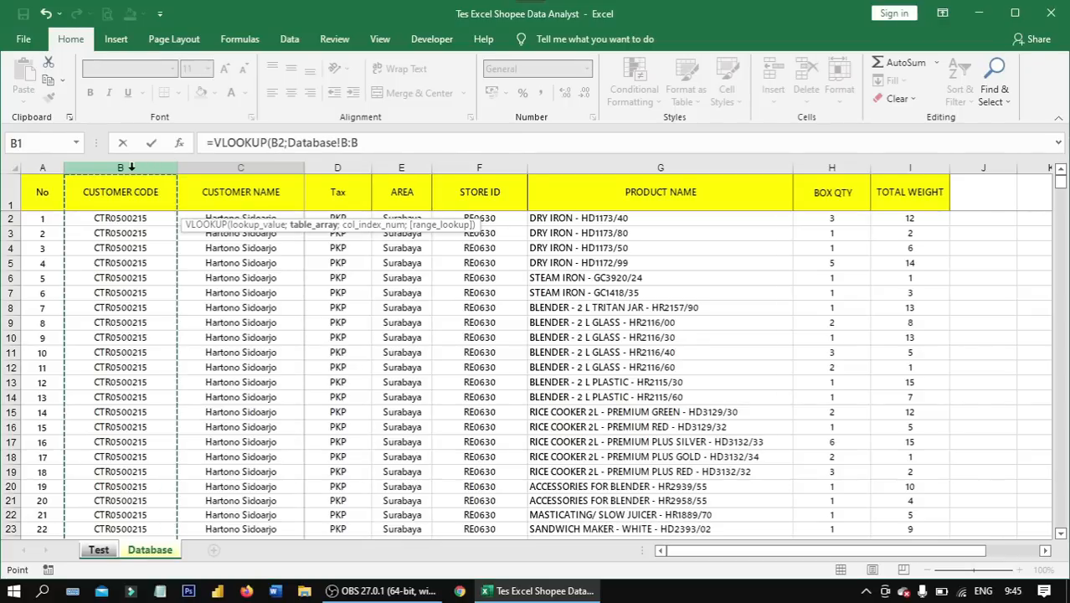
drag(97, 167, 228, 164)
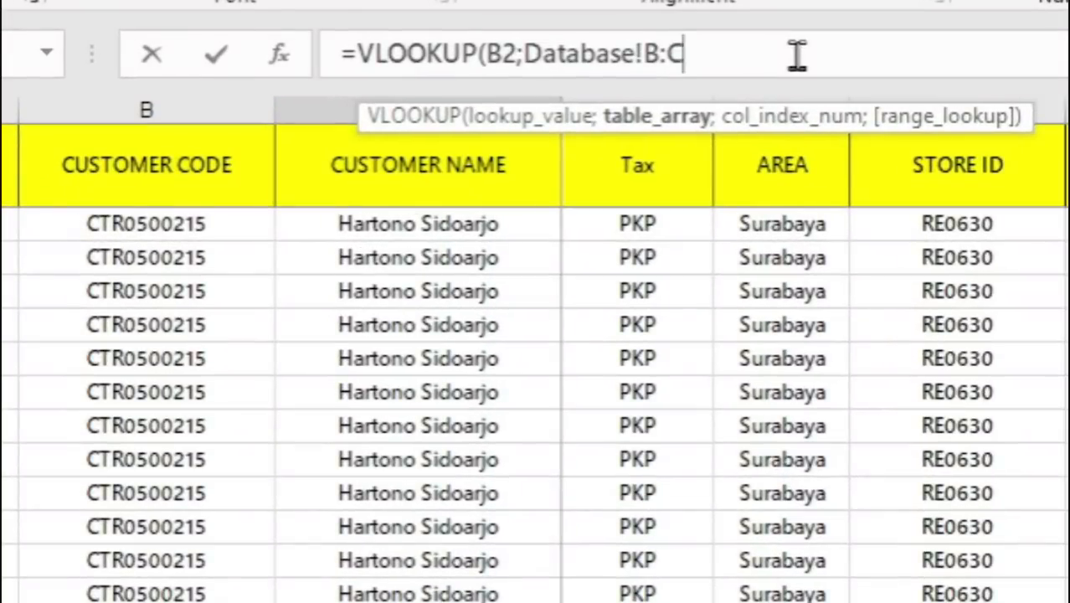
text(;)
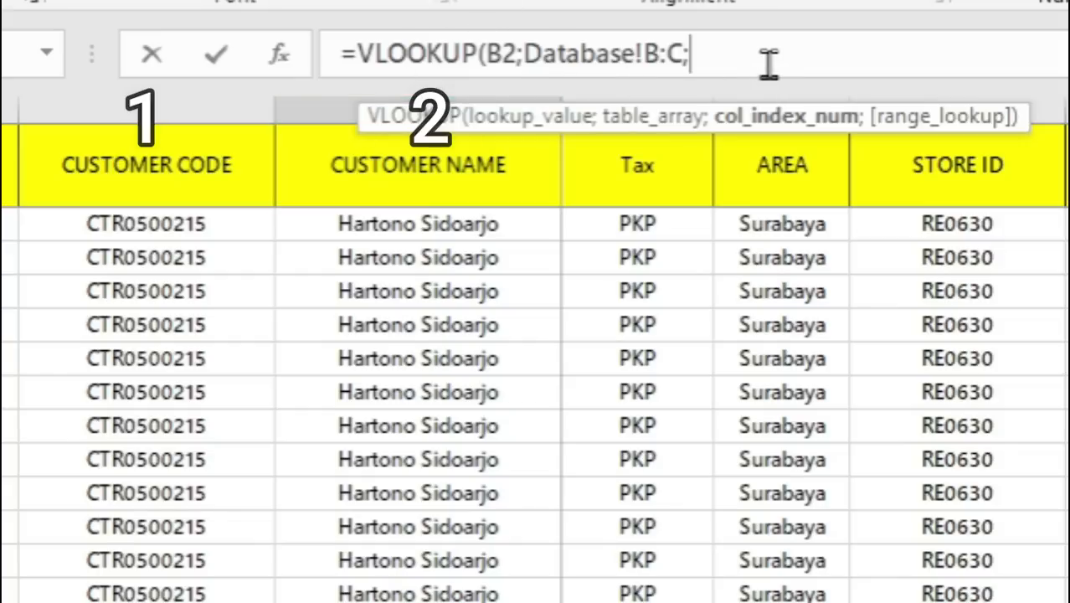
- Complete the VLOOKUP formula in C2 with column index 2 and FALSE for an exact match
text(2;)
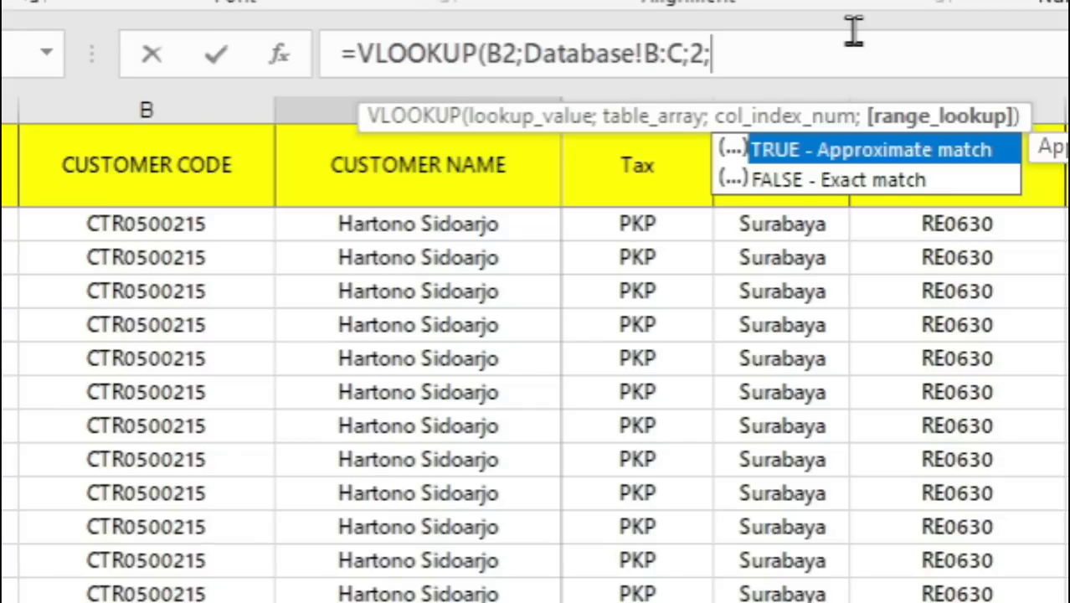
key(Down)
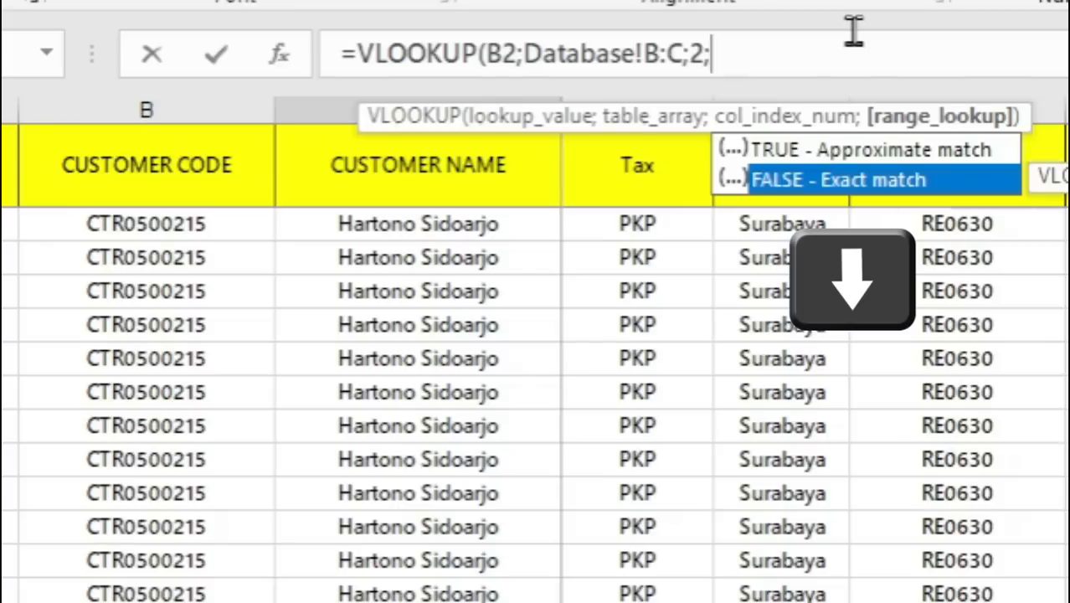
key(Tab)
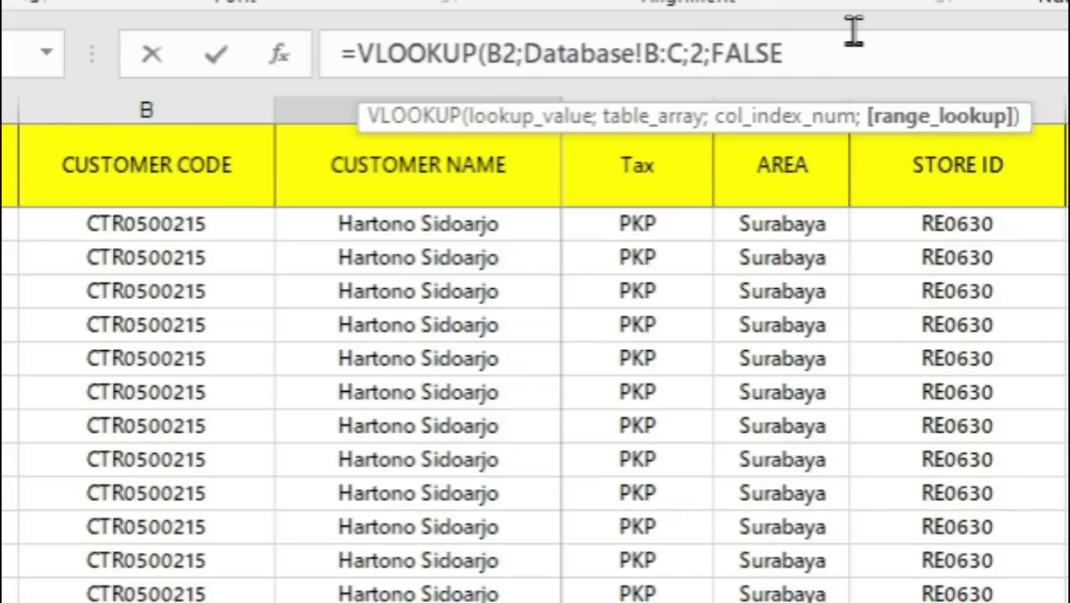
text())
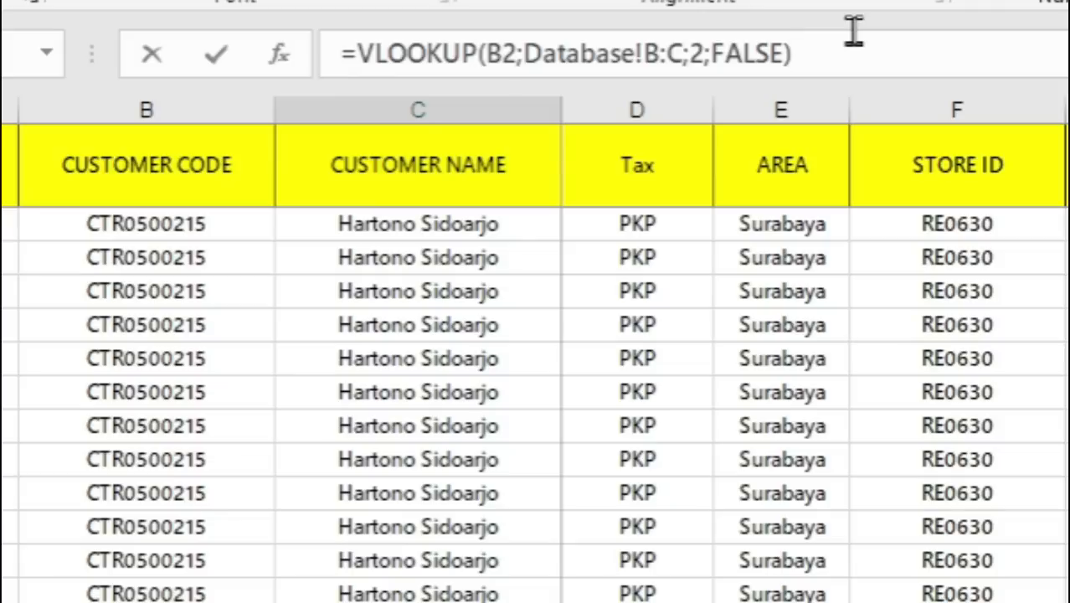
key(Return)
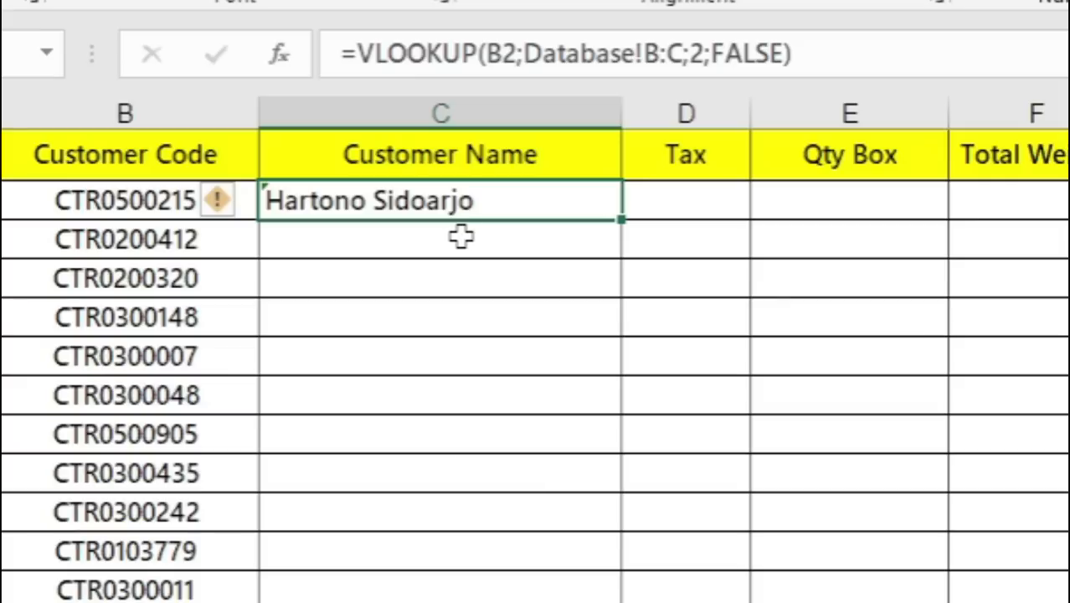
- Fill the VLOOKUP formula from C2 down the rest of the Customer Name column
drag(461, 237, 444, 597)
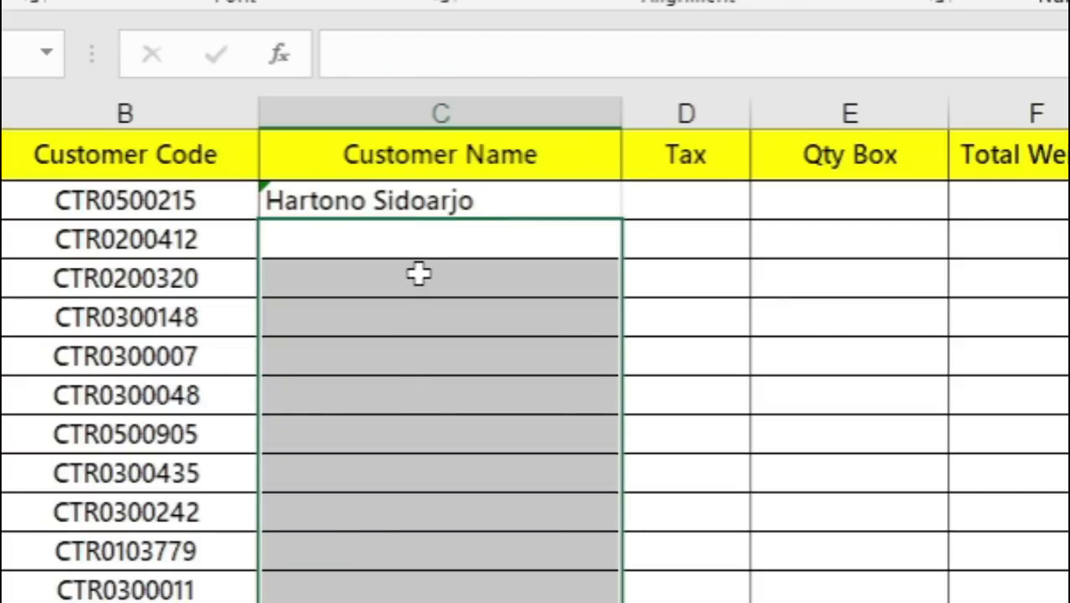
click(418, 237)
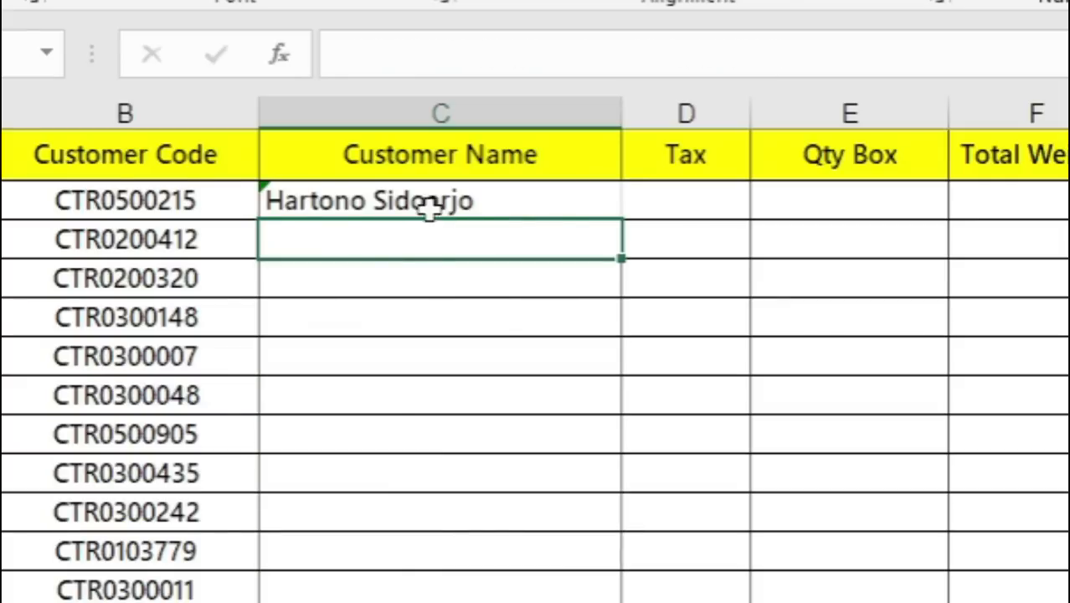
click(430, 201)
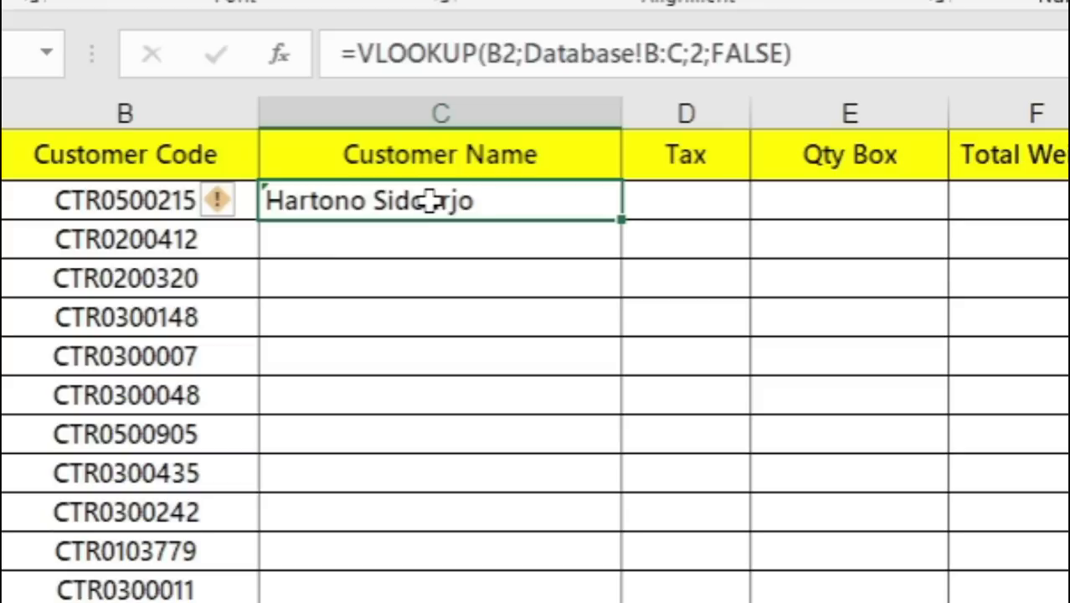
double_click(623, 223)
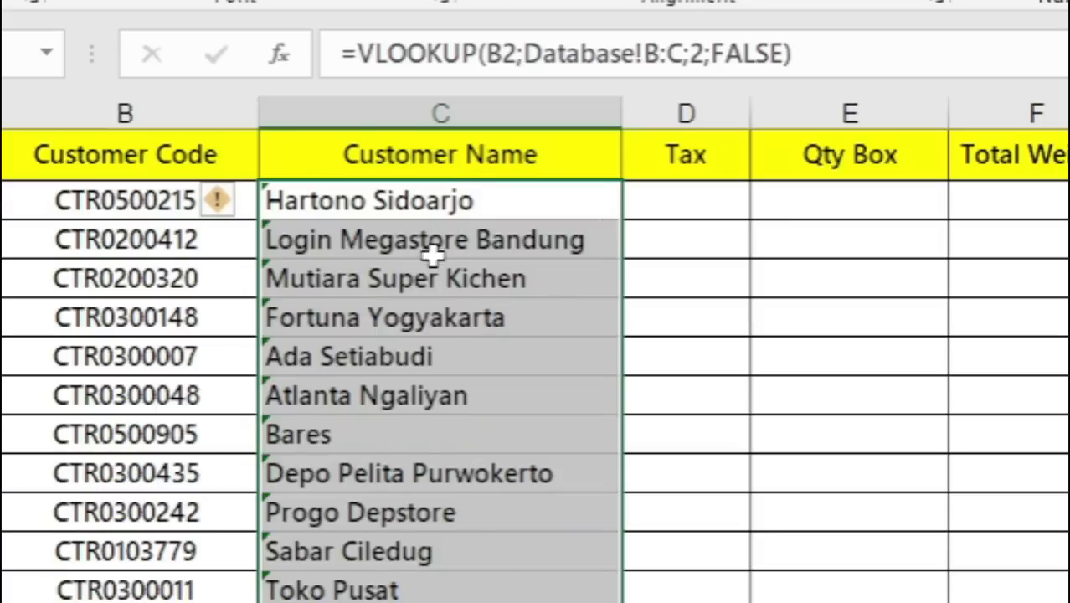
- Ignore the formula error flags on the filled Customer Name cells and check the column down to row 16
click(224, 214)
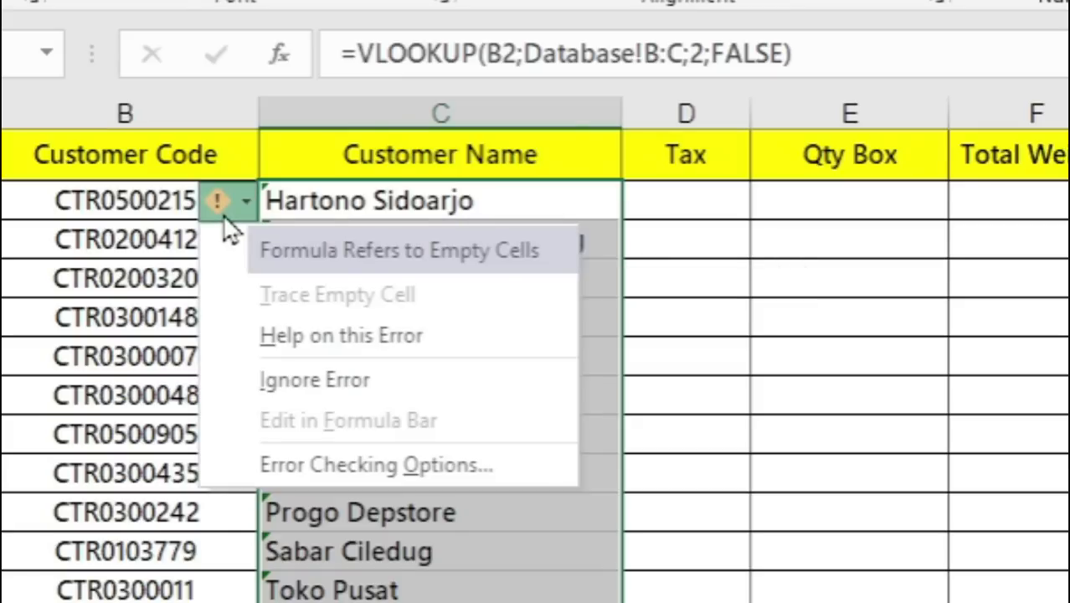
click(315, 384)
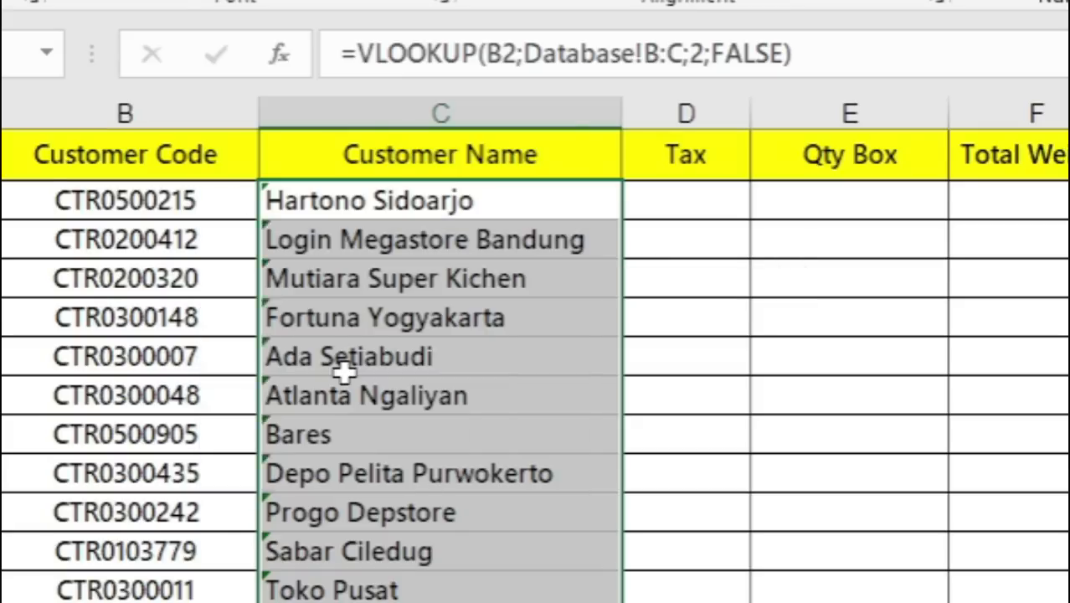
click(540, 240)
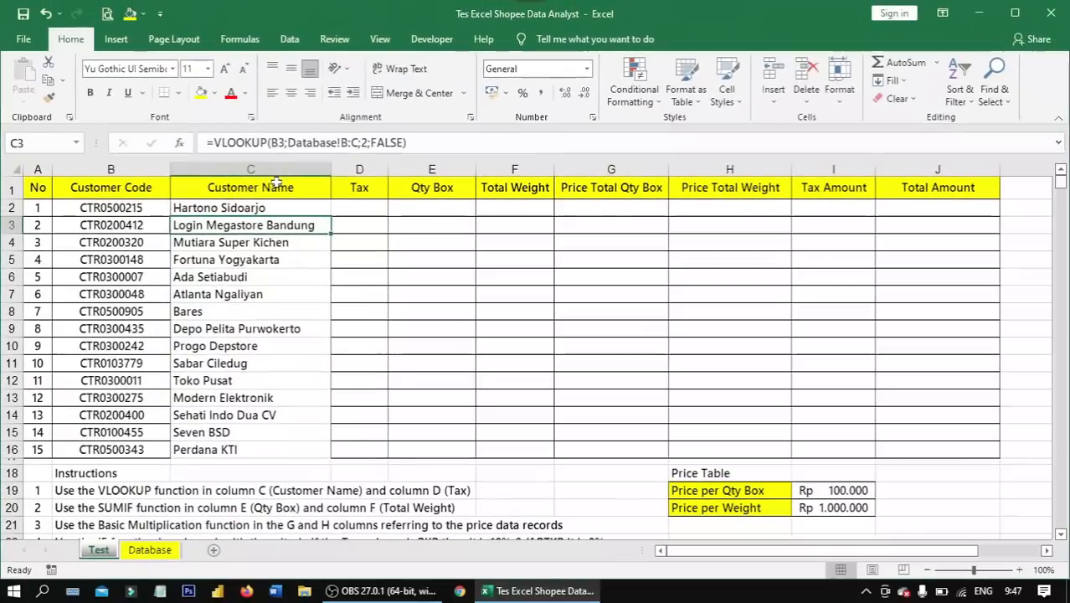
drag(266, 184, 224, 445)
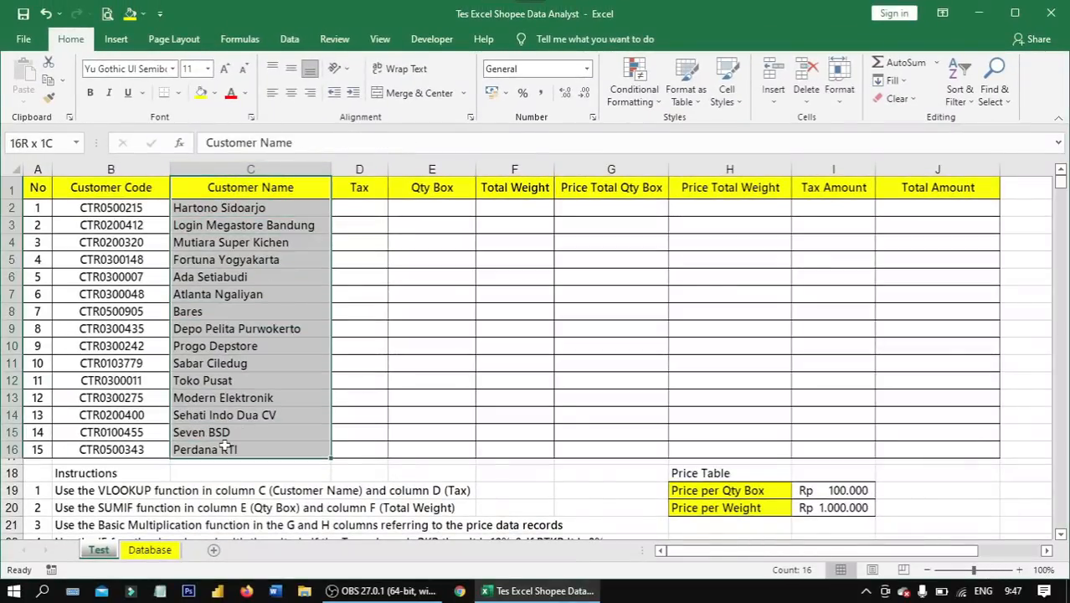
- Start a VLOOKUP formula in cell D2 of the Tax column with the customer code in B2 as lookup value
click(370, 206)
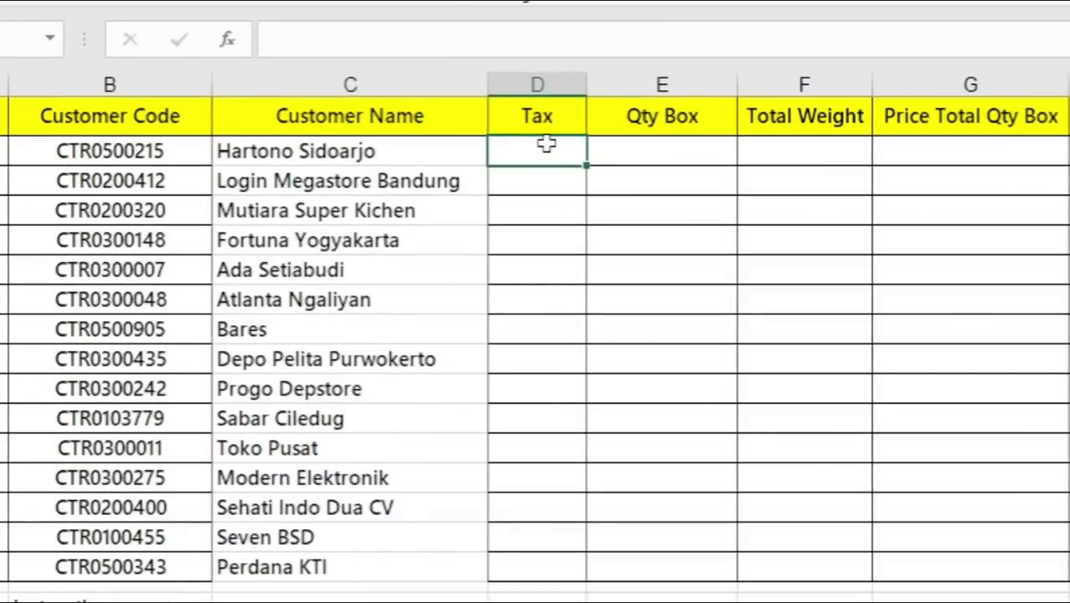
text(=vlooku)
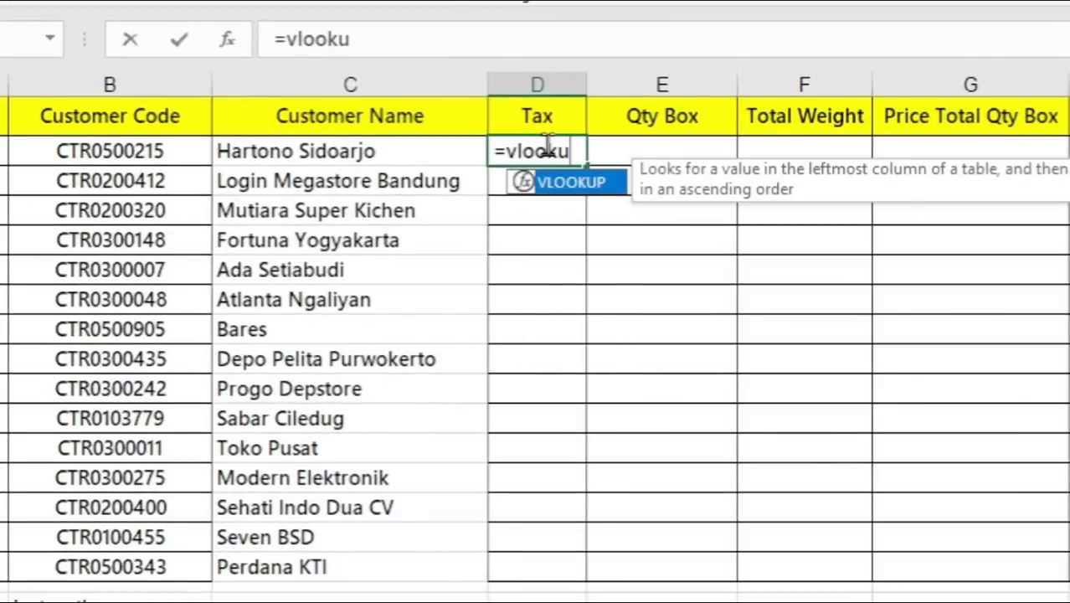
text(p)
key(Tab)
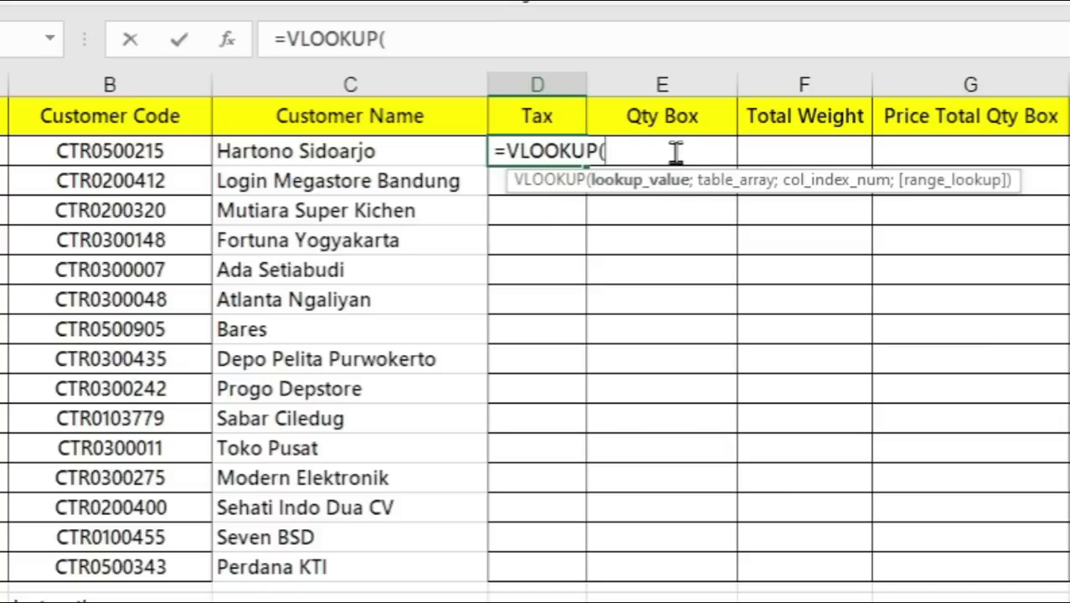
click(153, 153)
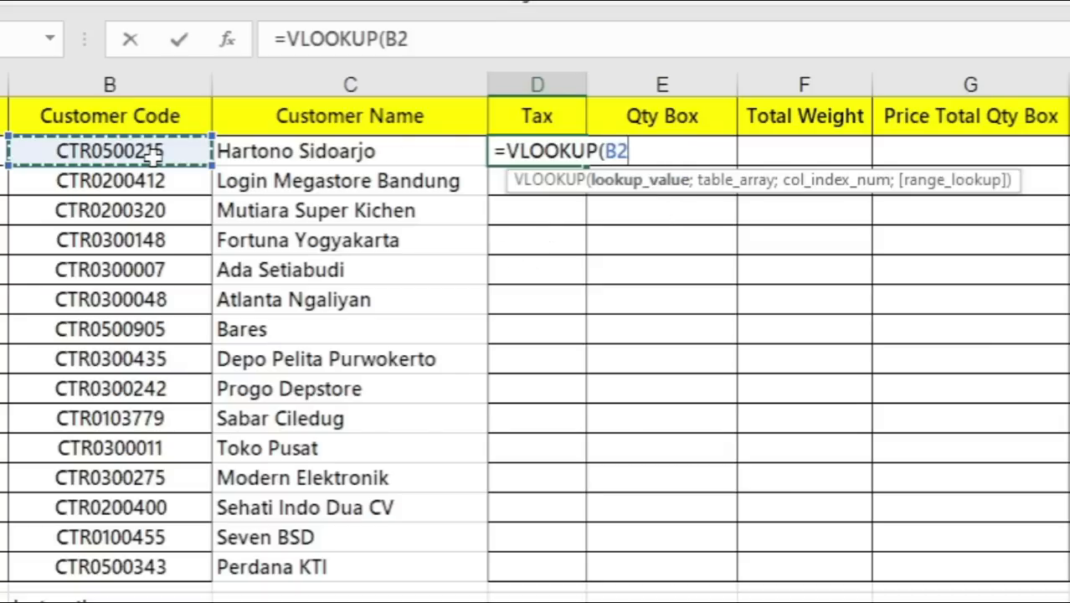
text(;)
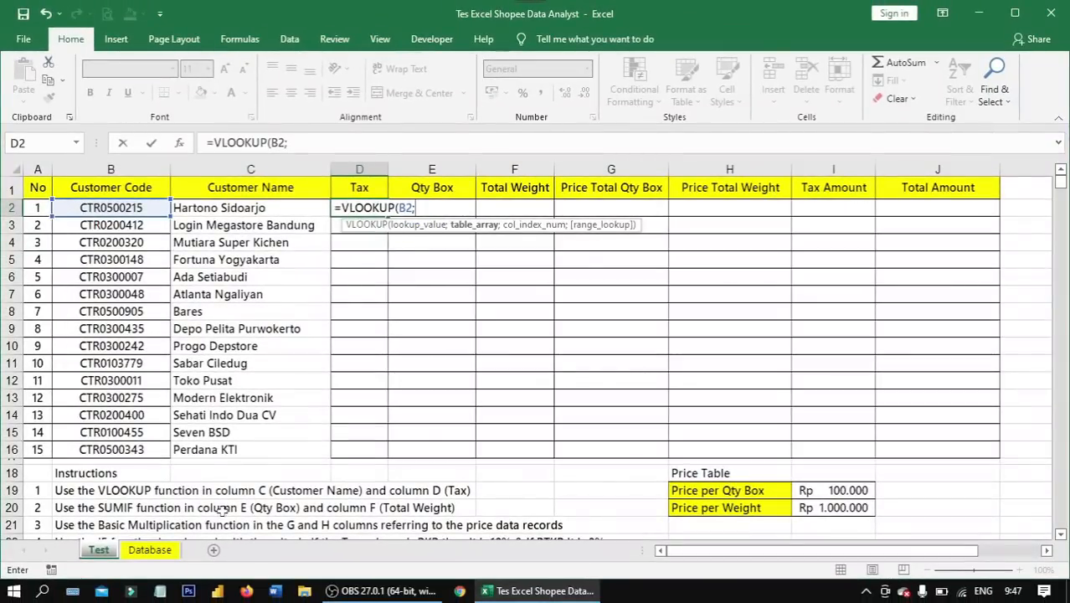
- Use the Customer Code through Tax columns of the Database sheet (Database!B:D) as the Tax formula's table array
click(159, 551)
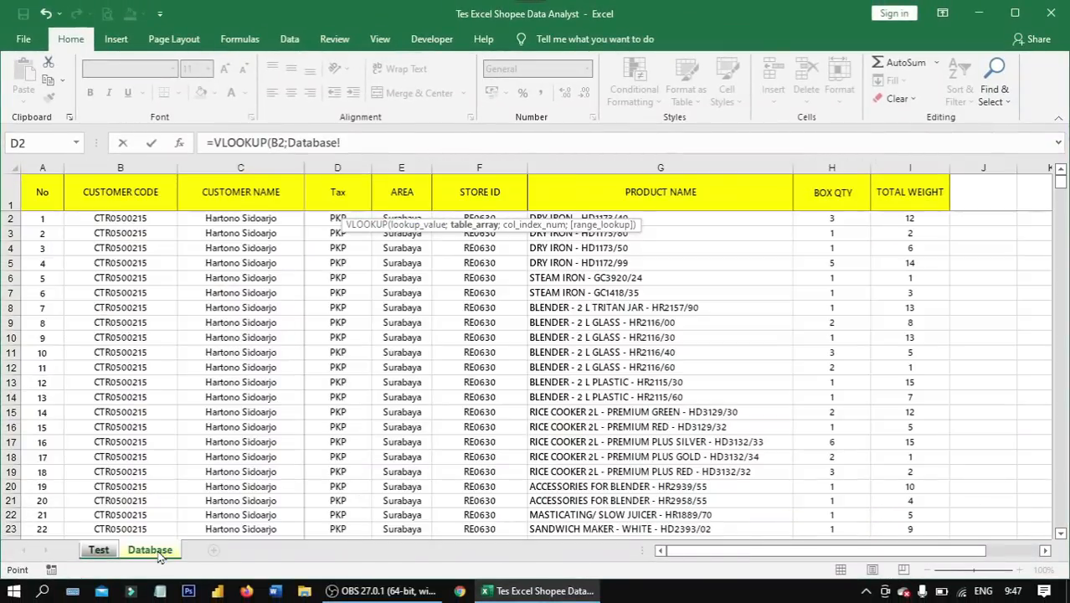
click(113, 167)
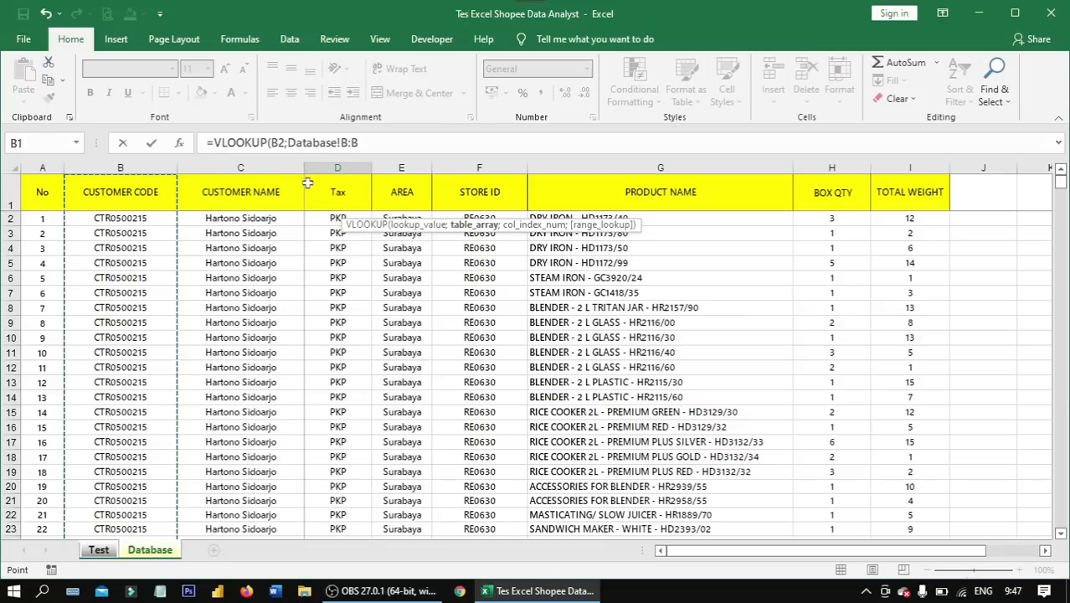
click(122, 166)
drag(122, 165, 351, 165)
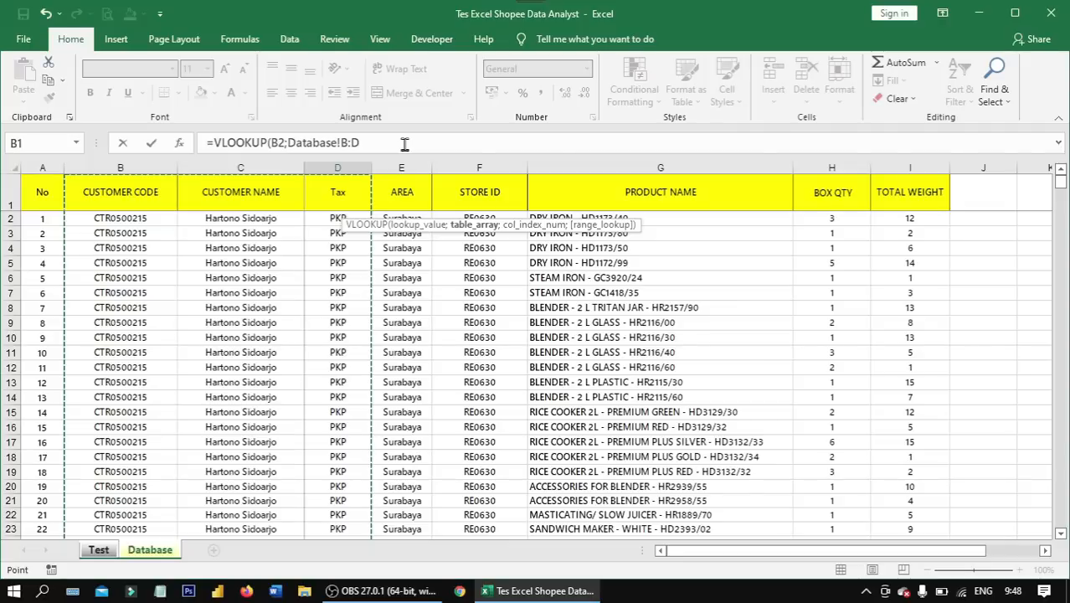
click(404, 144)
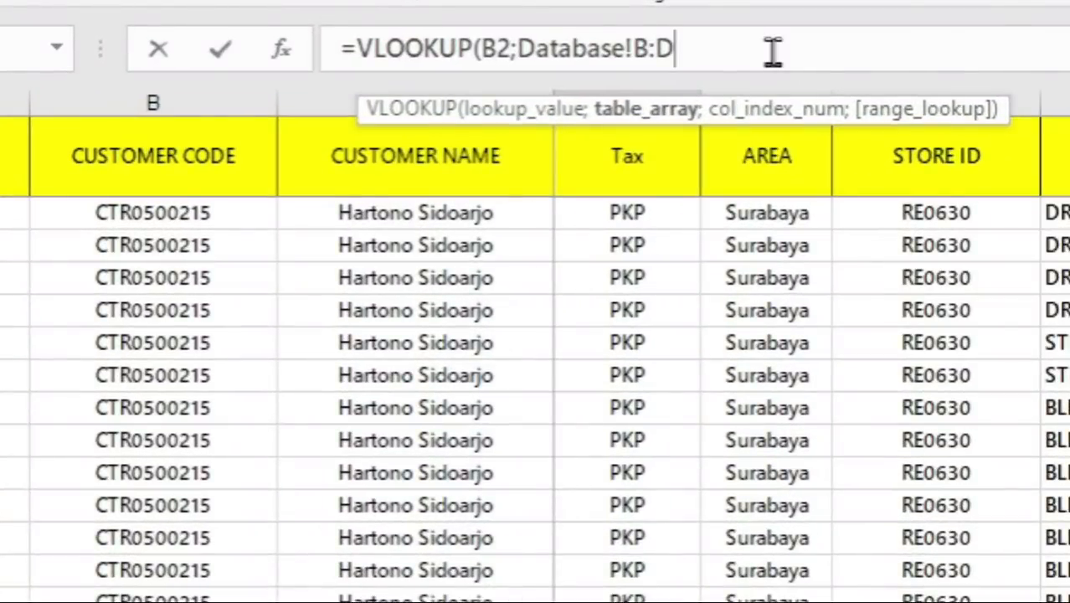
text(;)
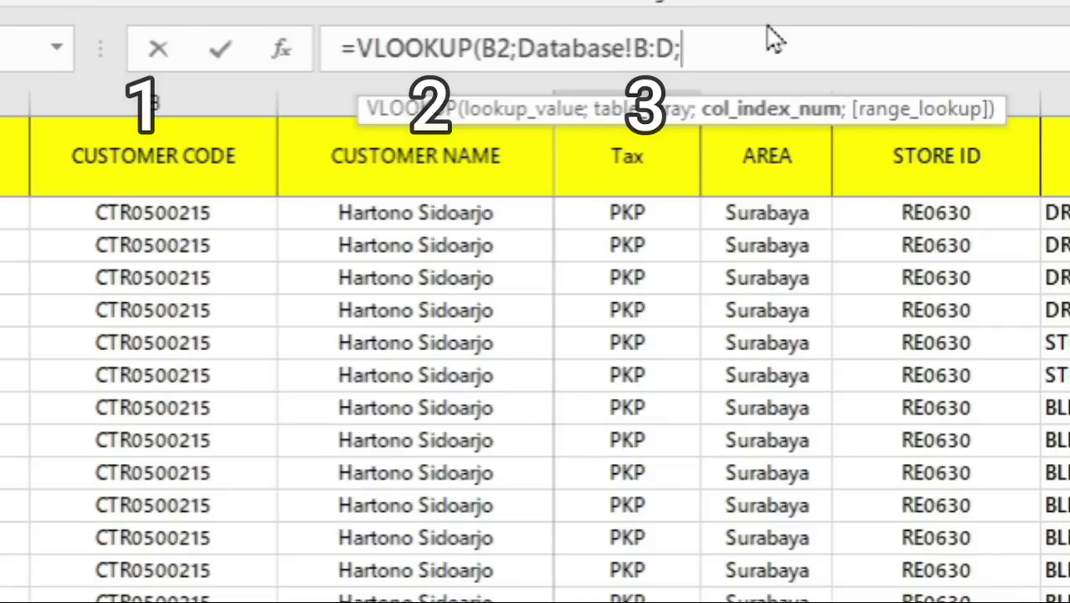
- Complete the Tax formula in D2 with column index 3 and FALSE for an exact match
text(3;)
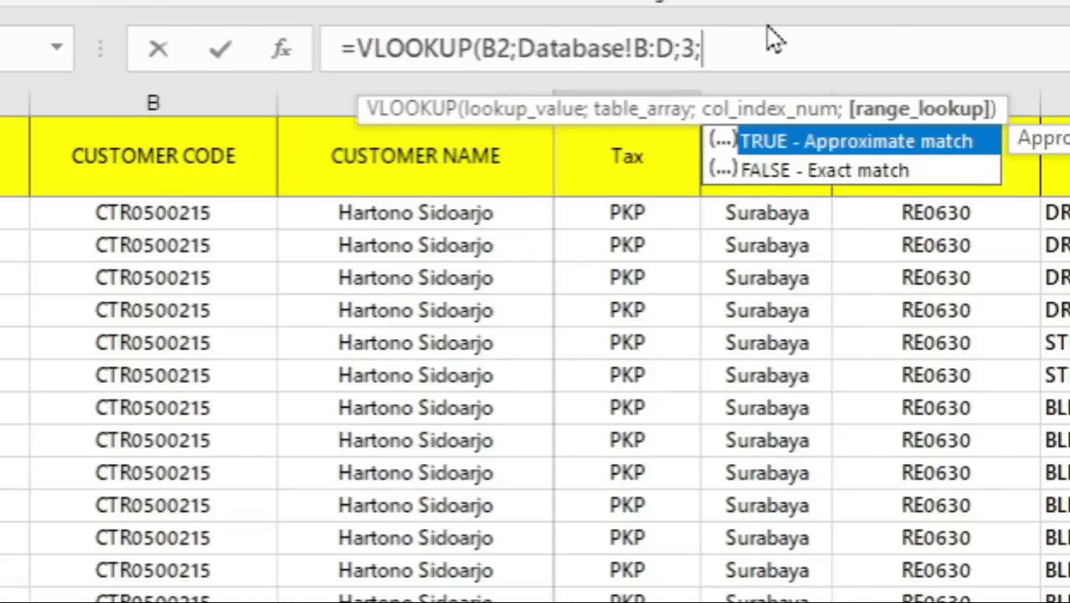
key(Down)
key(Tab)
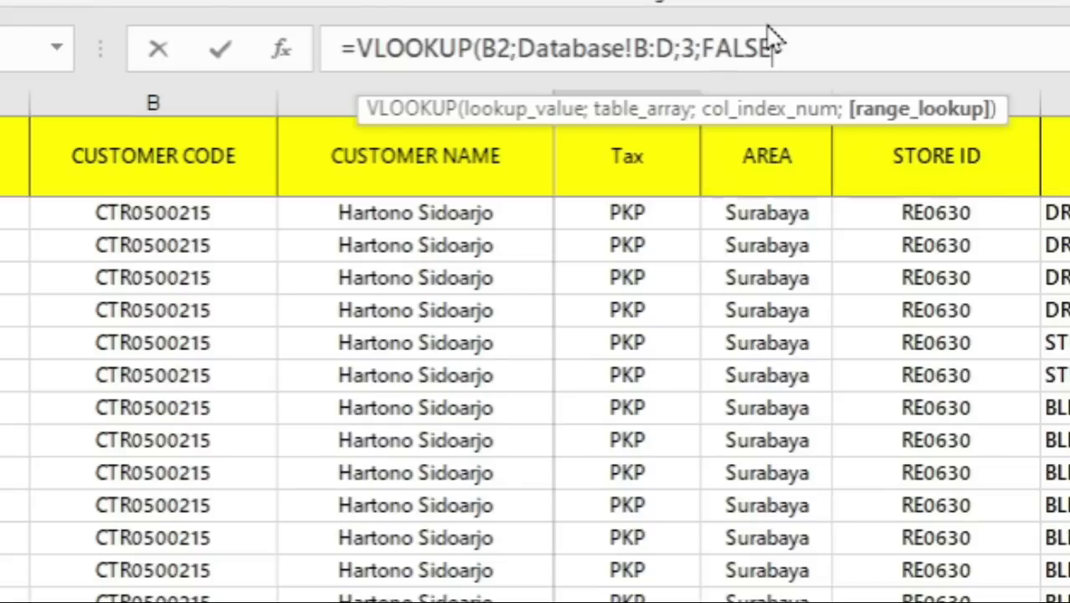
text())
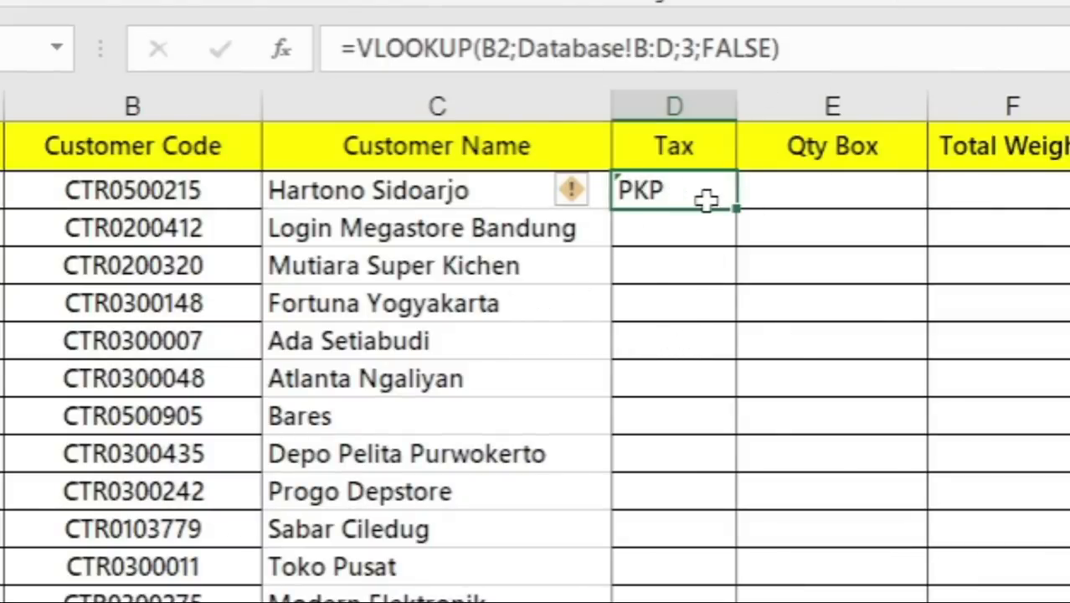
- Fill the VLOOKUP formula from D2 down the Tax column to row 16 and ignore the error flags on those cells
double_click(740, 211)
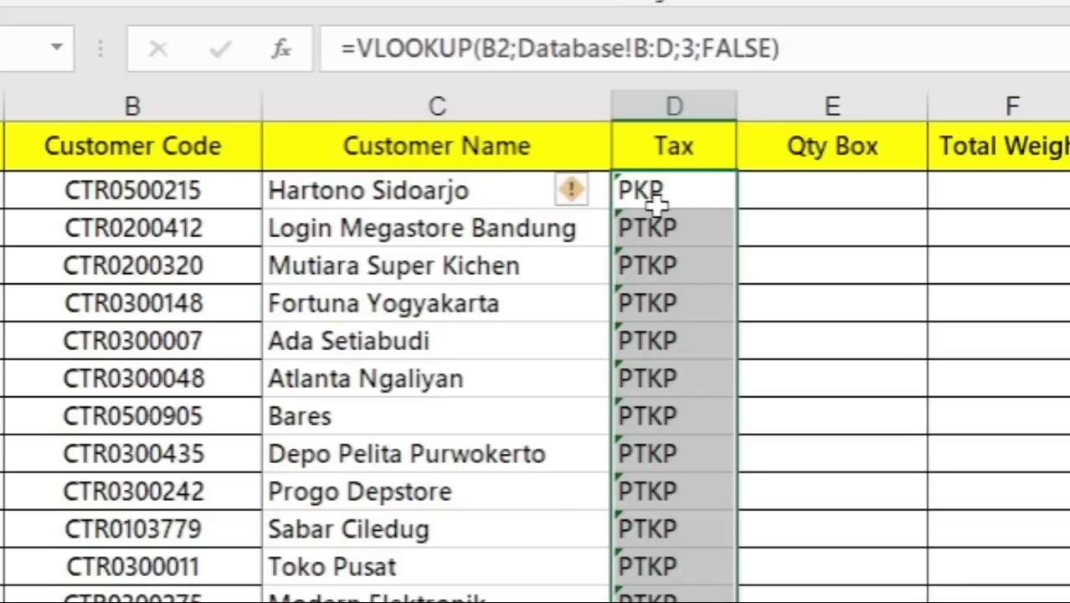
click(587, 192)
click(641, 362)
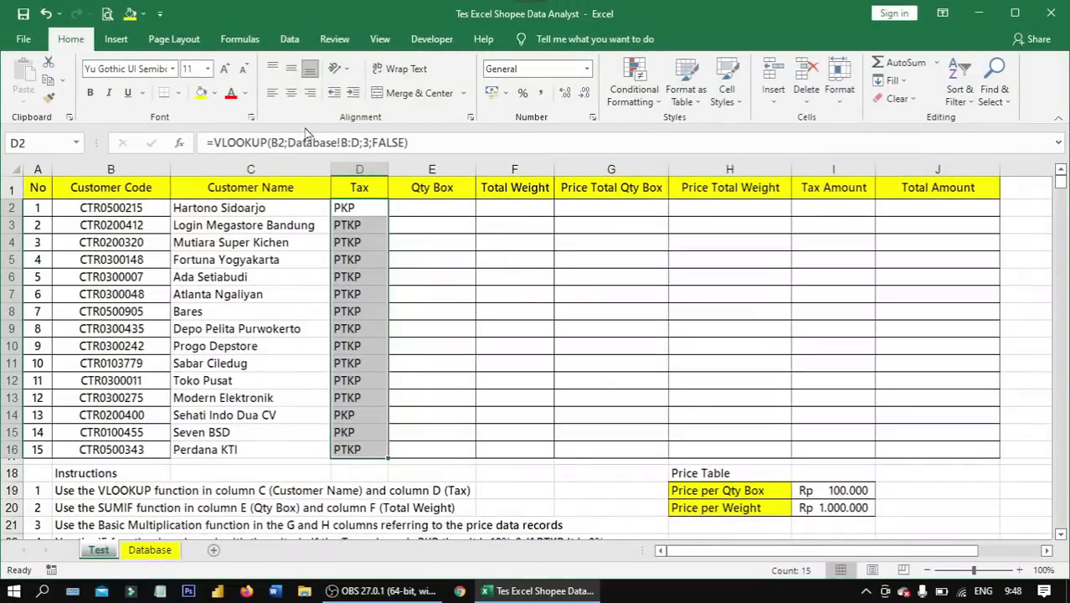
- Center the Tax values in D2:D16 horizontally
click(293, 94)
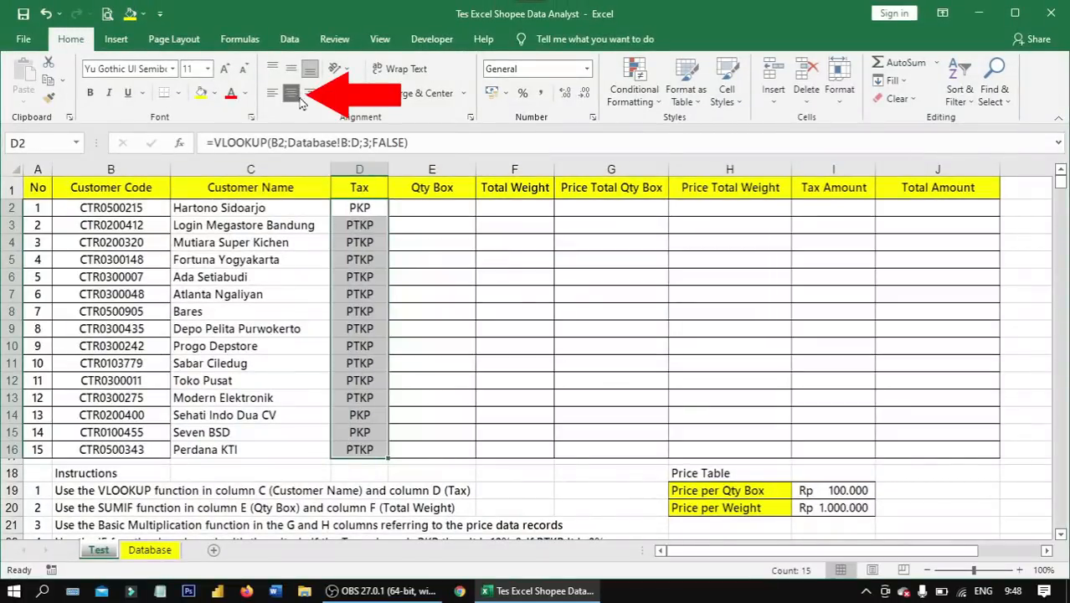
click(412, 211)
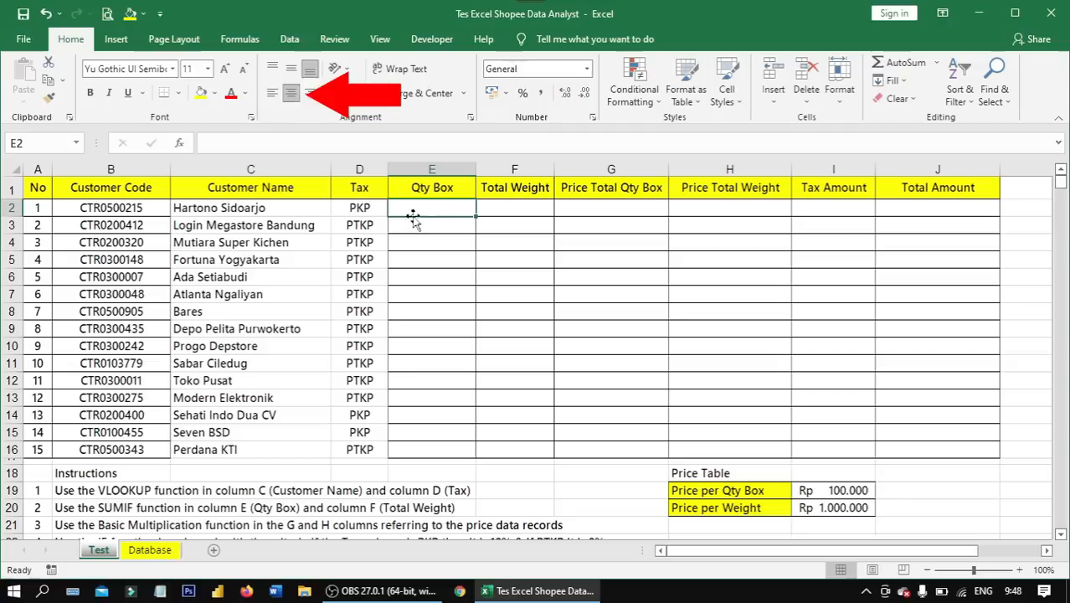
- Check the filled Customer Name and Tax columns and their formulas against the VLOOKUP instruction in row 19
click(275, 169)
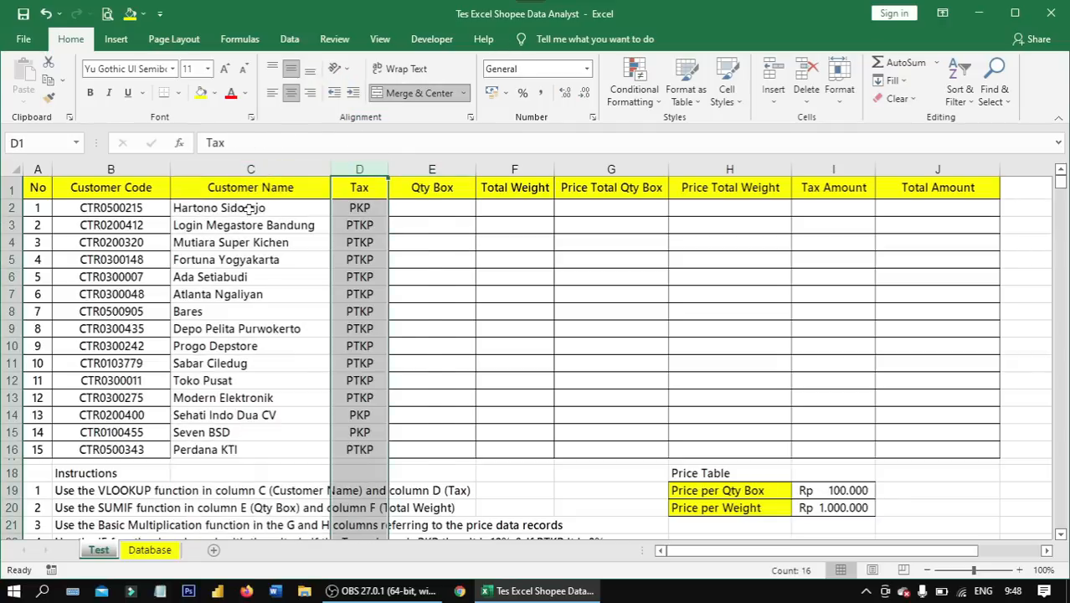
drag(250, 210, 356, 448)
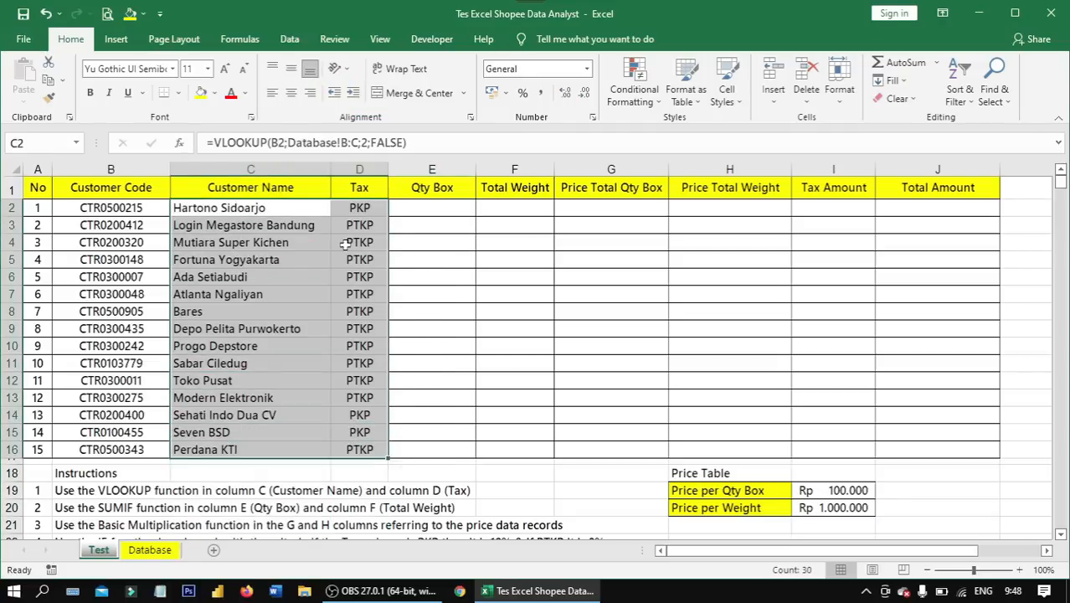
click(359, 209)
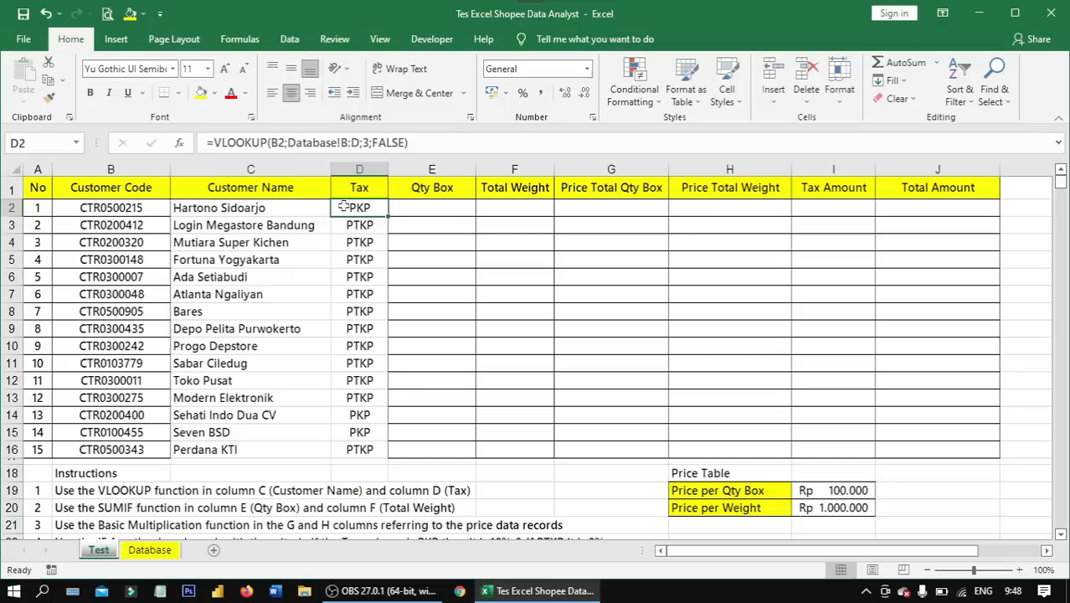
click(294, 205)
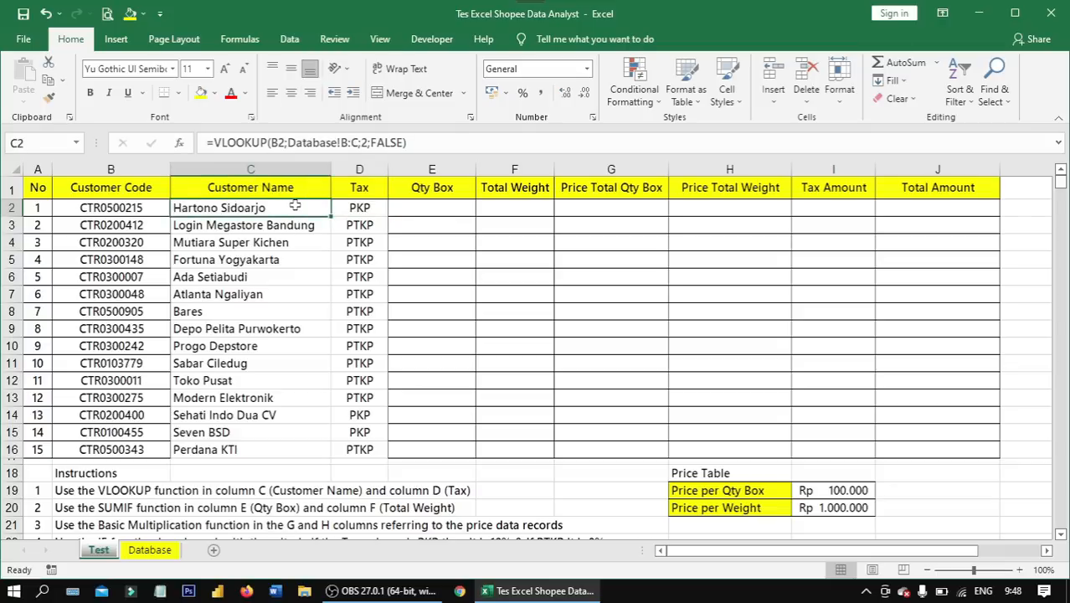
scroll(251, 347, down, 4)
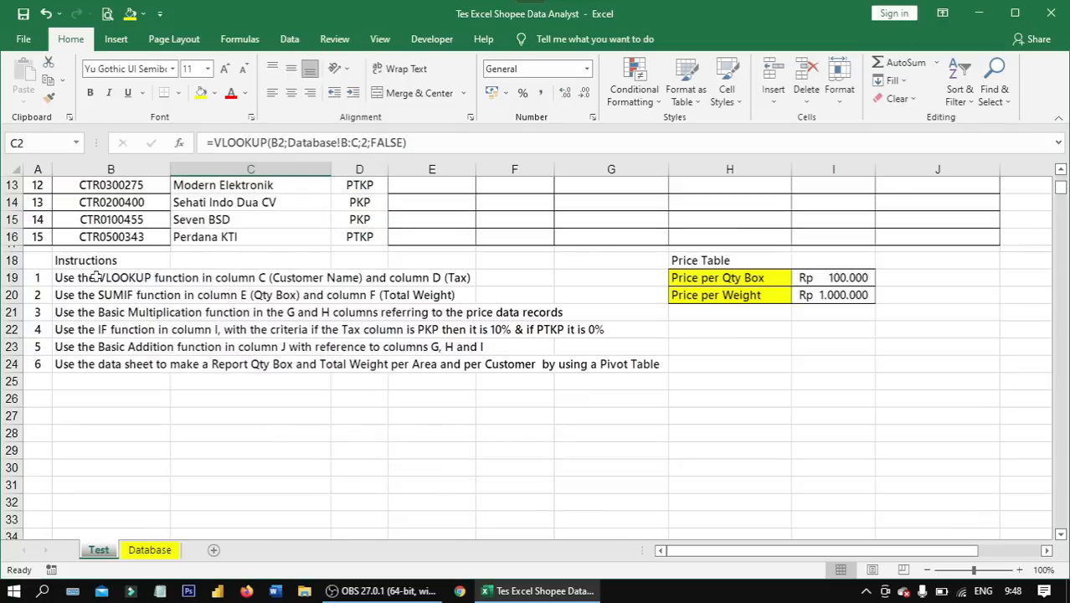
- Start a SUMIF formula in Qty Box cell E2 with the Database sheet's customer code column B:B as the range
click(89, 292)
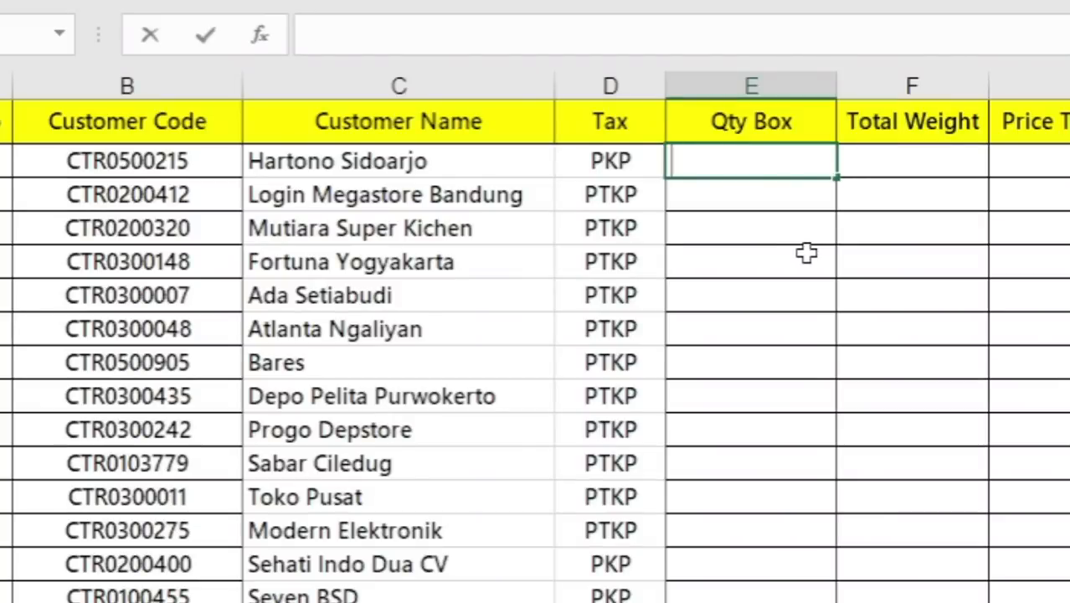
text(=sumif)
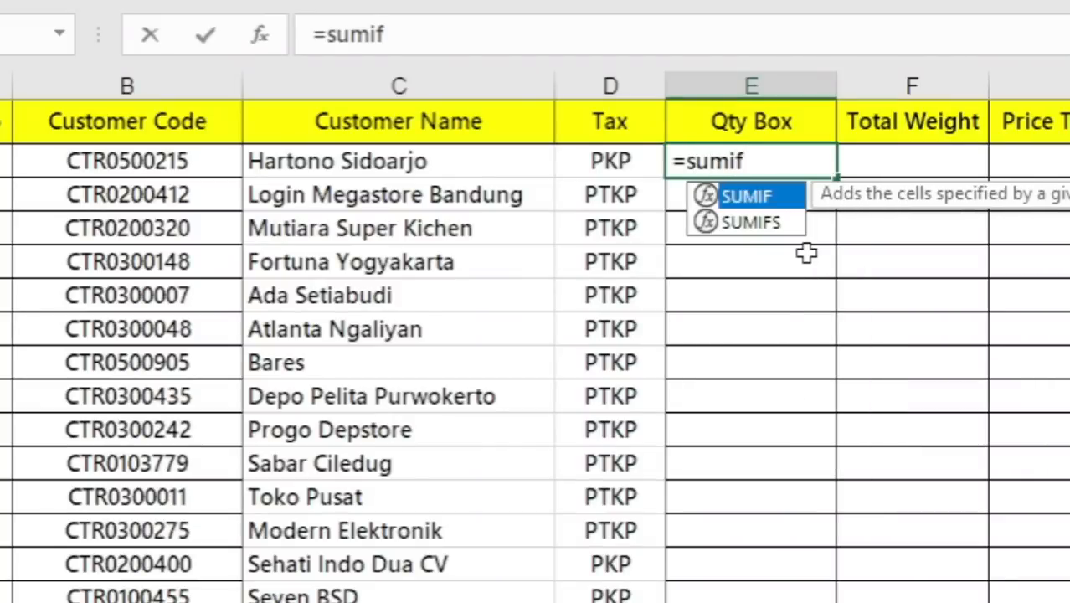
key(Tab)
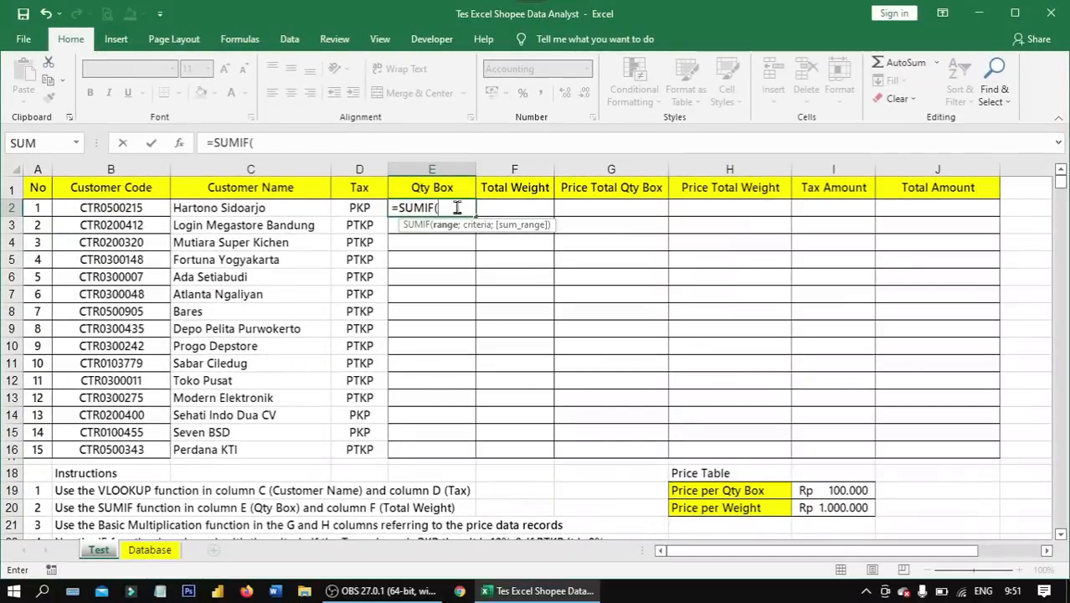
click(150, 550)
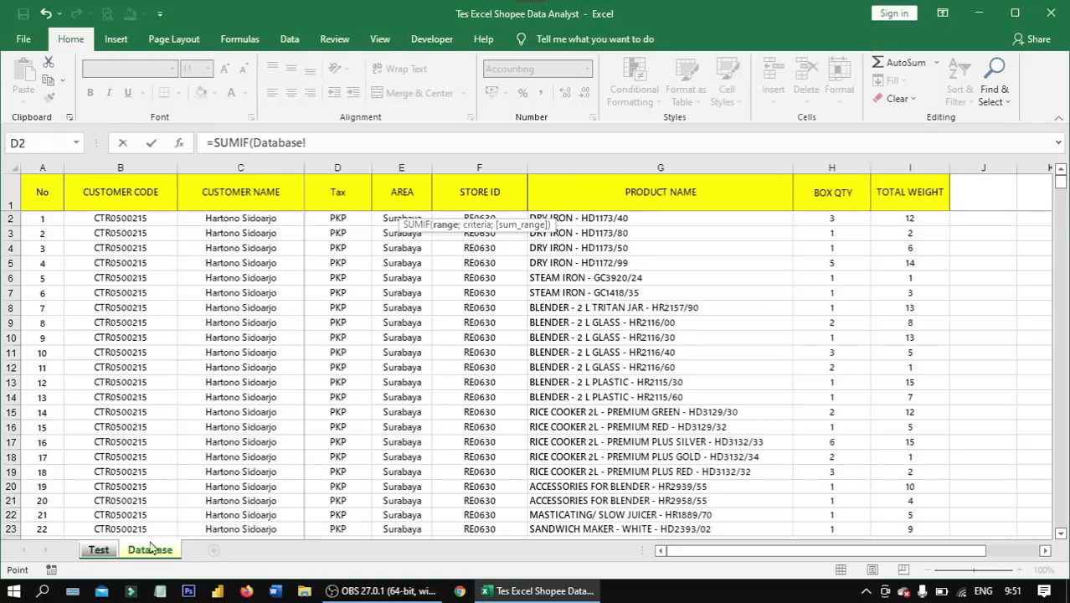
click(138, 164)
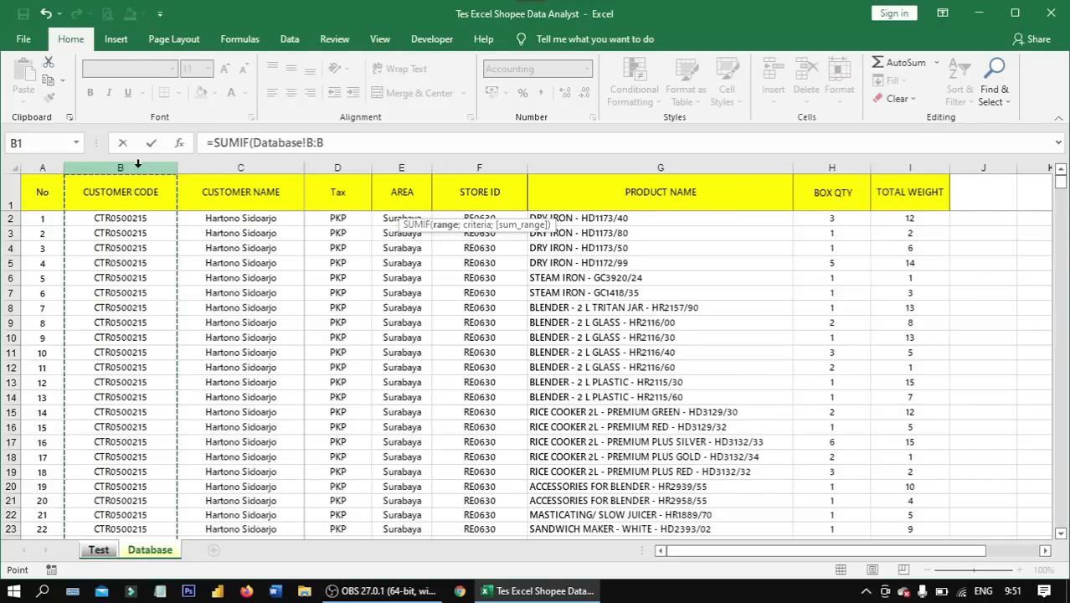
click(371, 143)
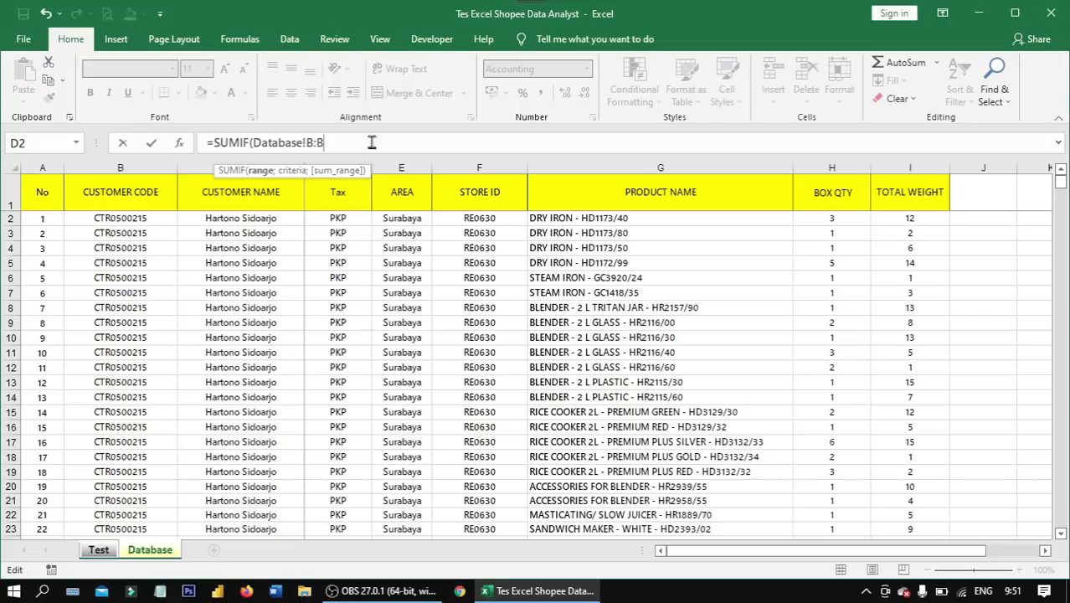
text(;)
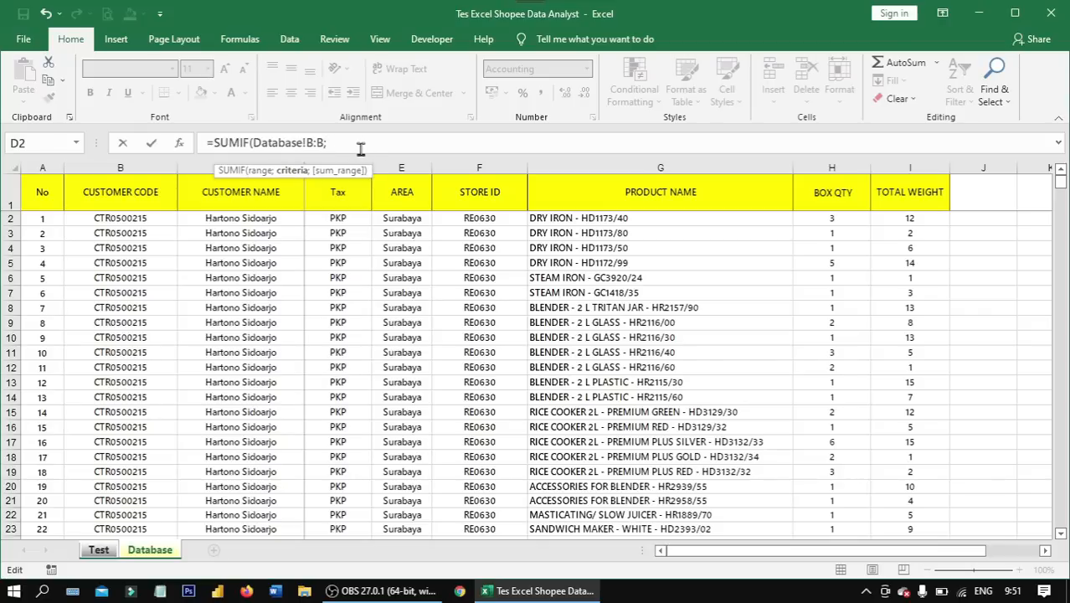
- Complete the Qty Box SUMIF with Test!B2 as the criteria and Database!H:H as the sum range
click(102, 554)
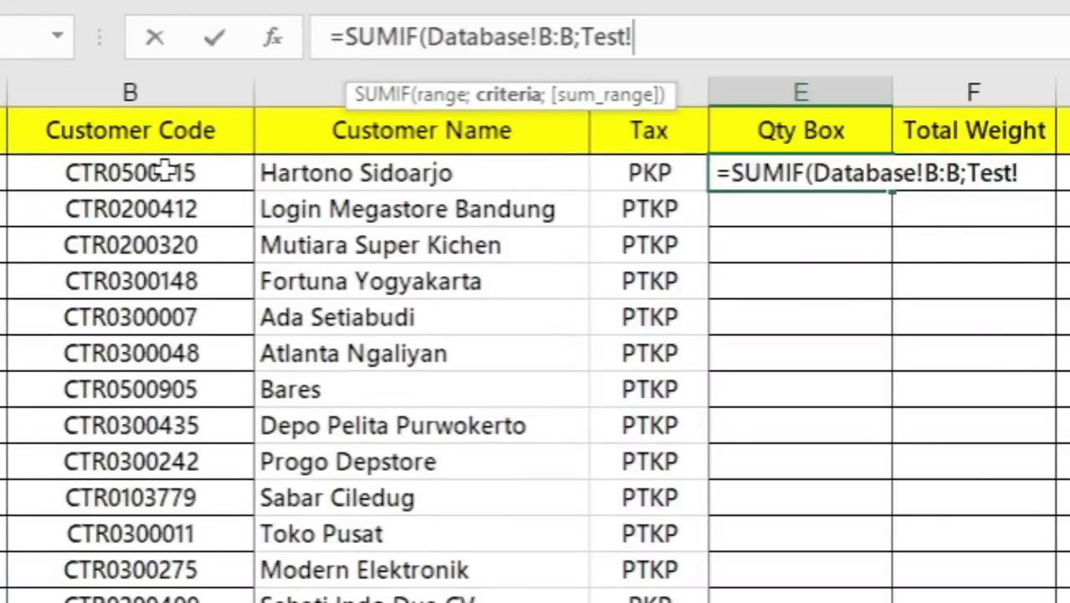
click(166, 170)
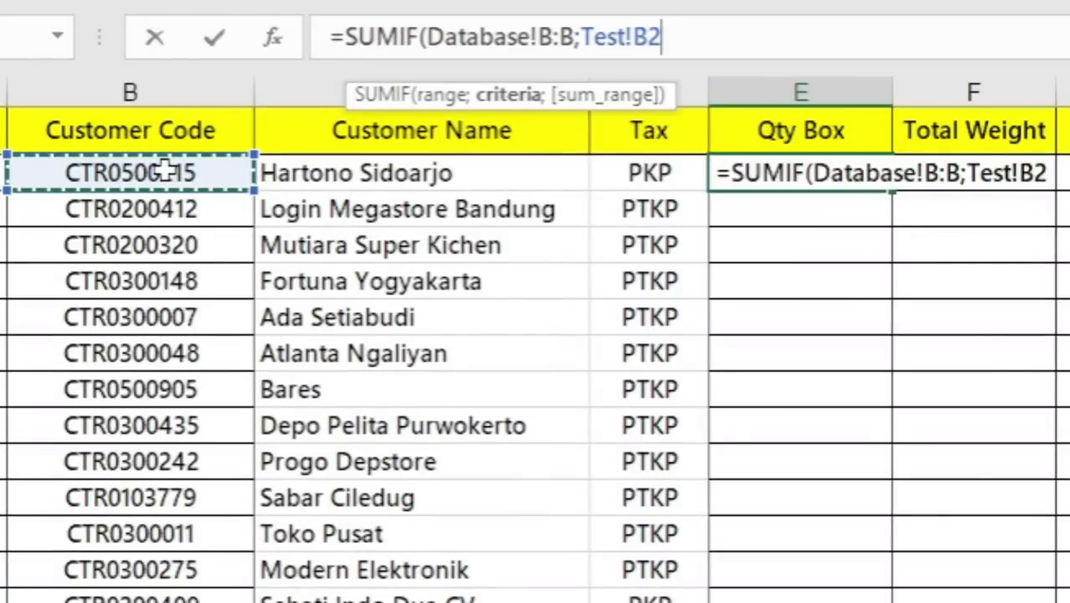
text(;)
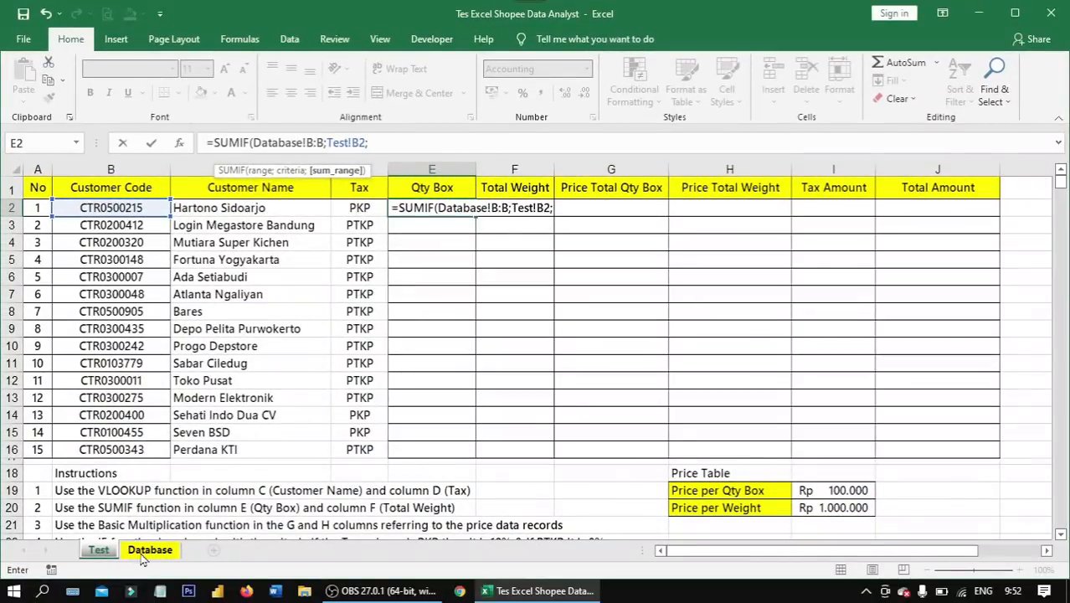
click(148, 550)
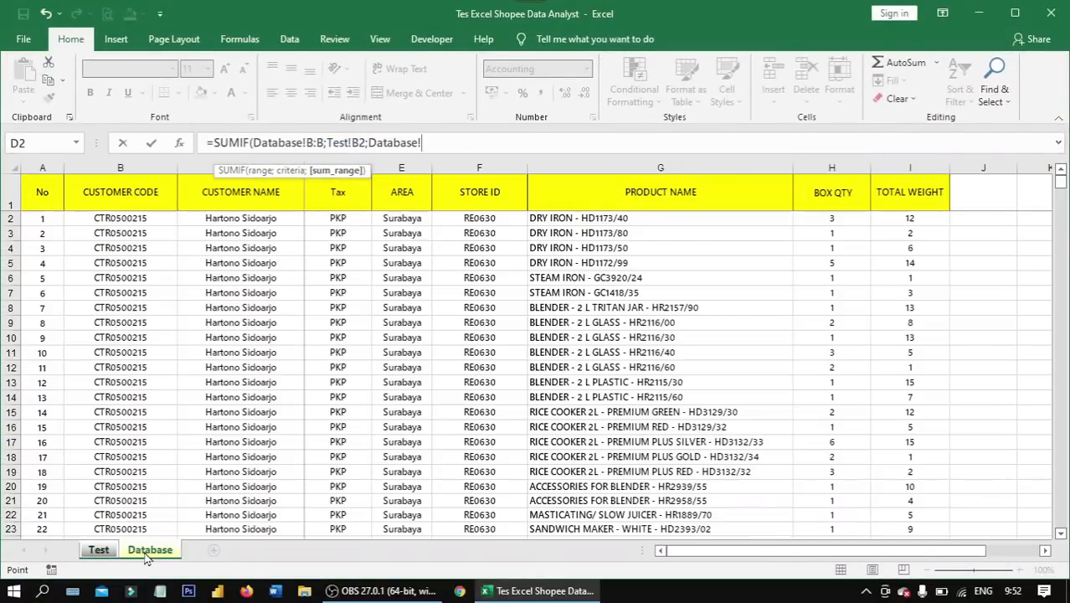
click(835, 164)
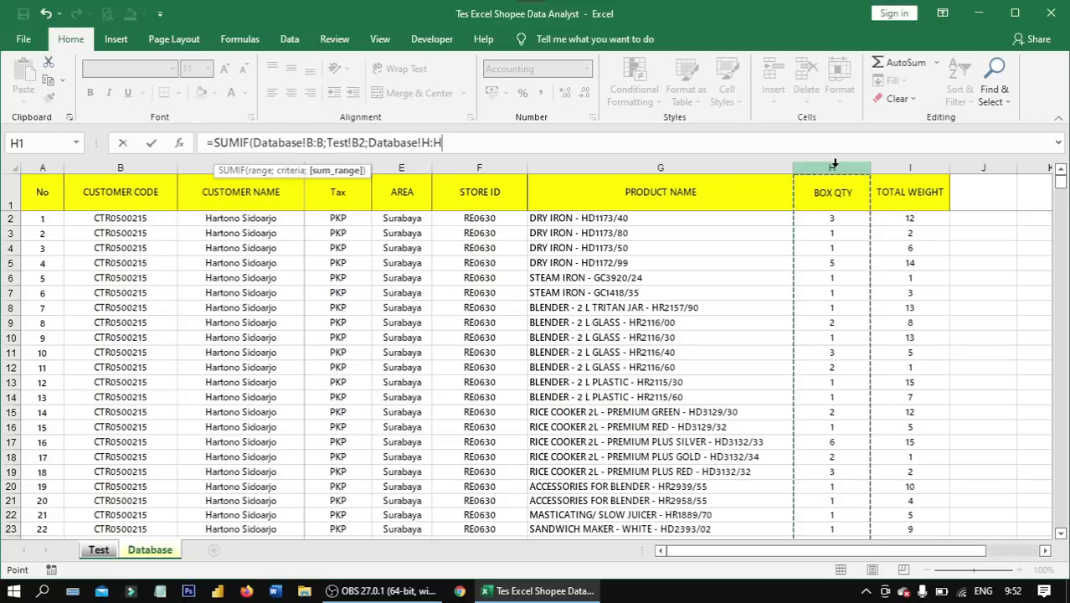
click(617, 147)
text())
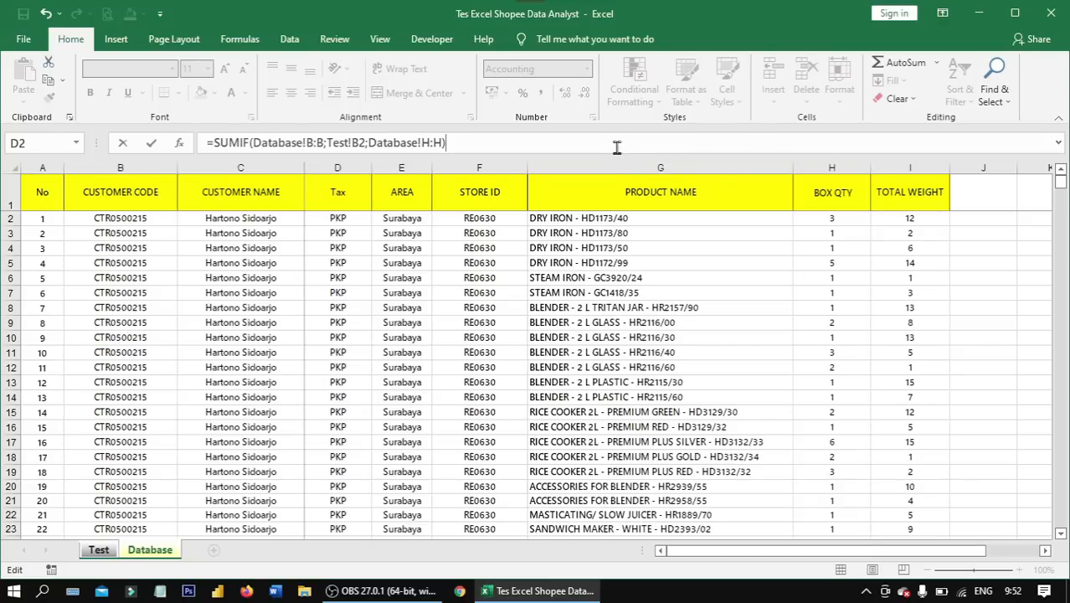
key(Return)
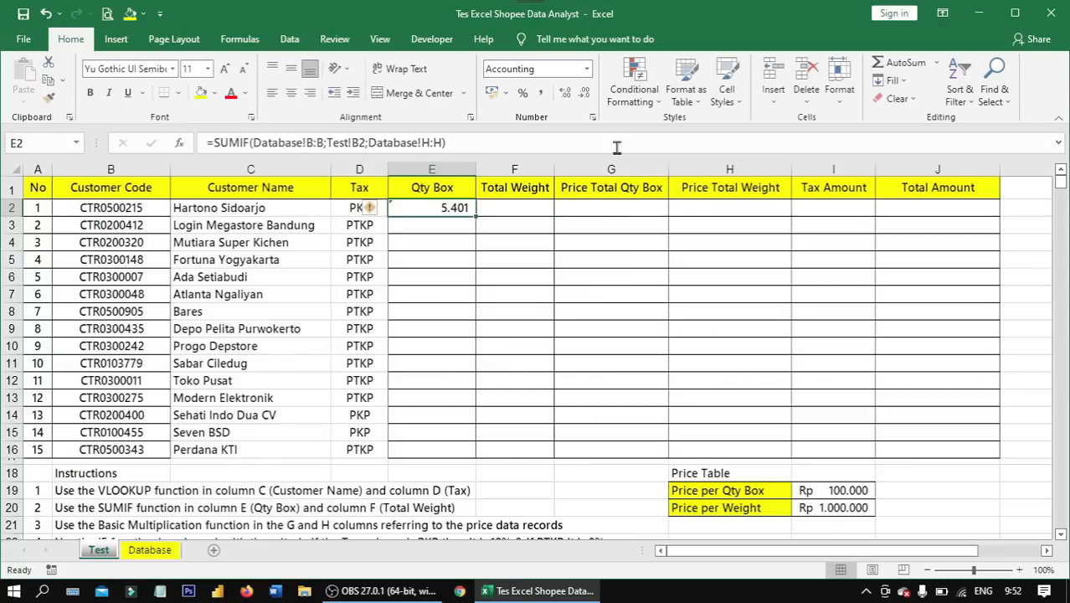
- Fill the SUMIF formula from E2 down the Qty Box column to row 16 and ignore the error flags
double_click(476, 216)
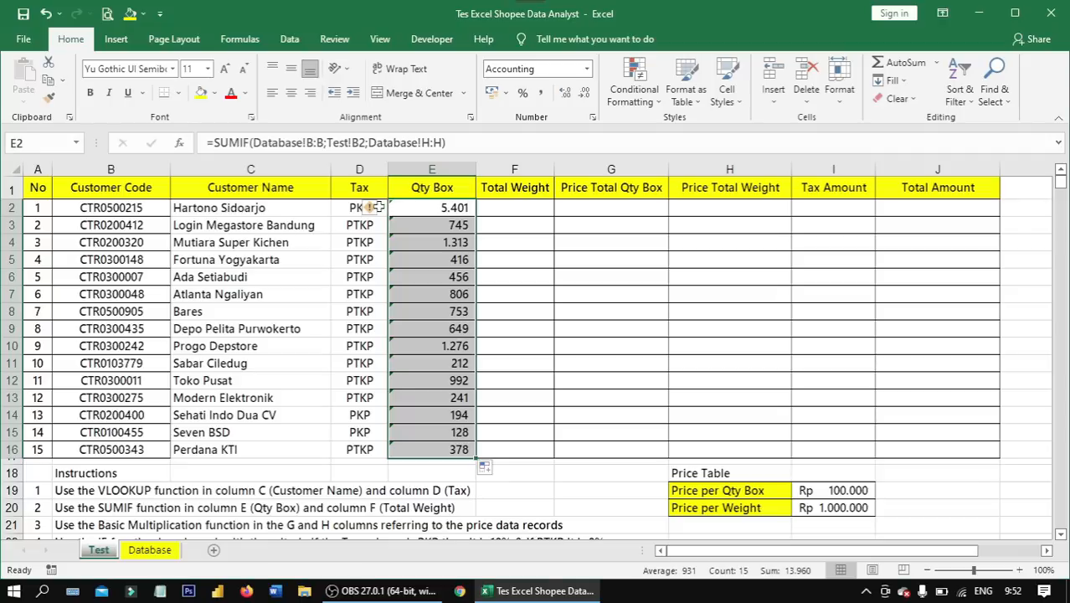
click(377, 207)
click(392, 284)
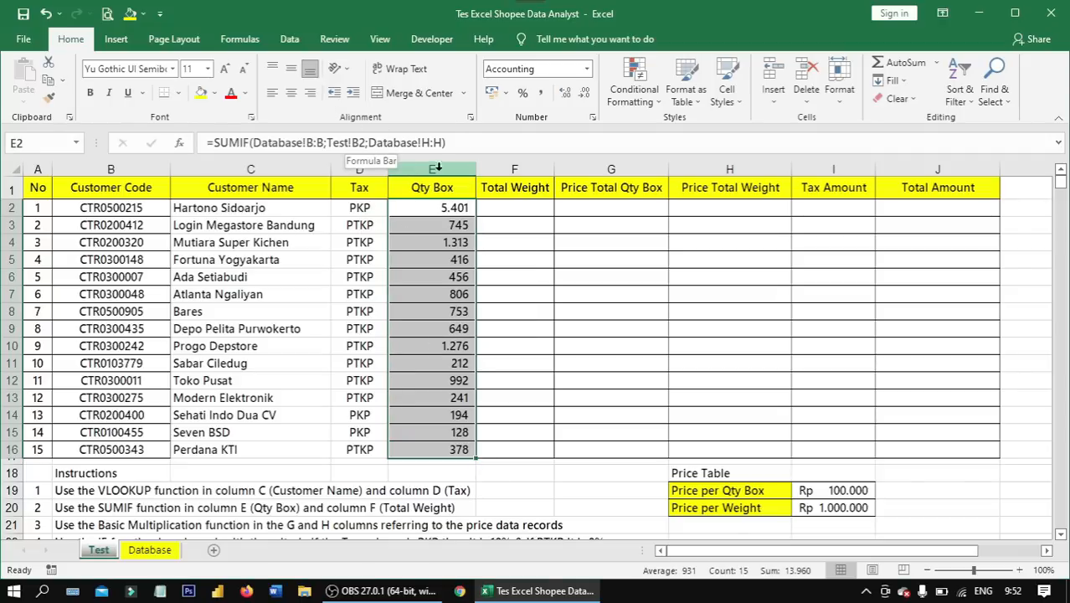
- Start a SUMIF formula in Total Weight cell F2 with Database!B:B as the range
click(491, 205)
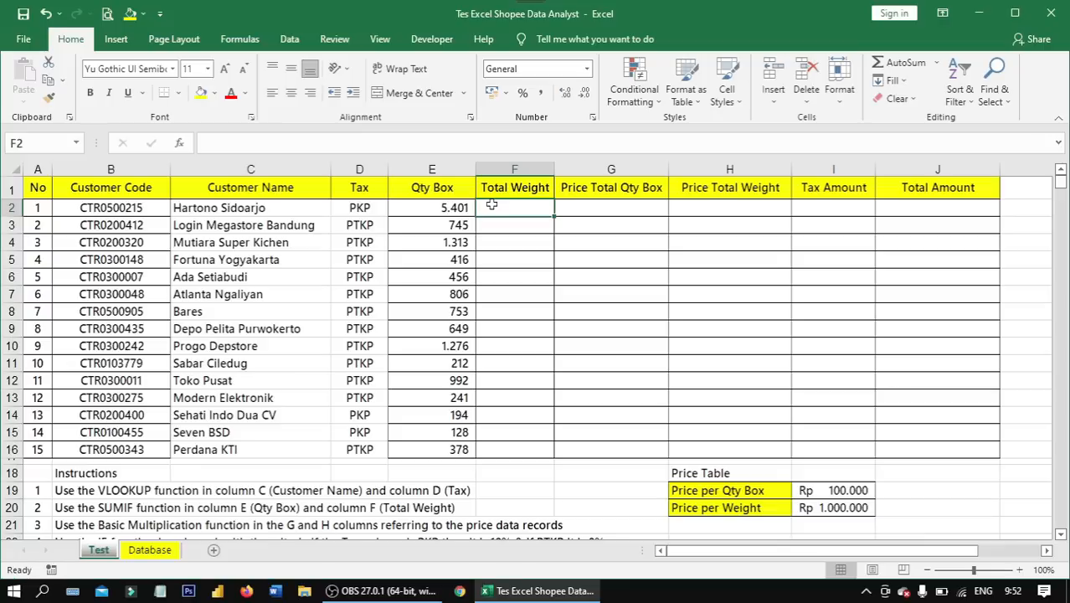
text(=)
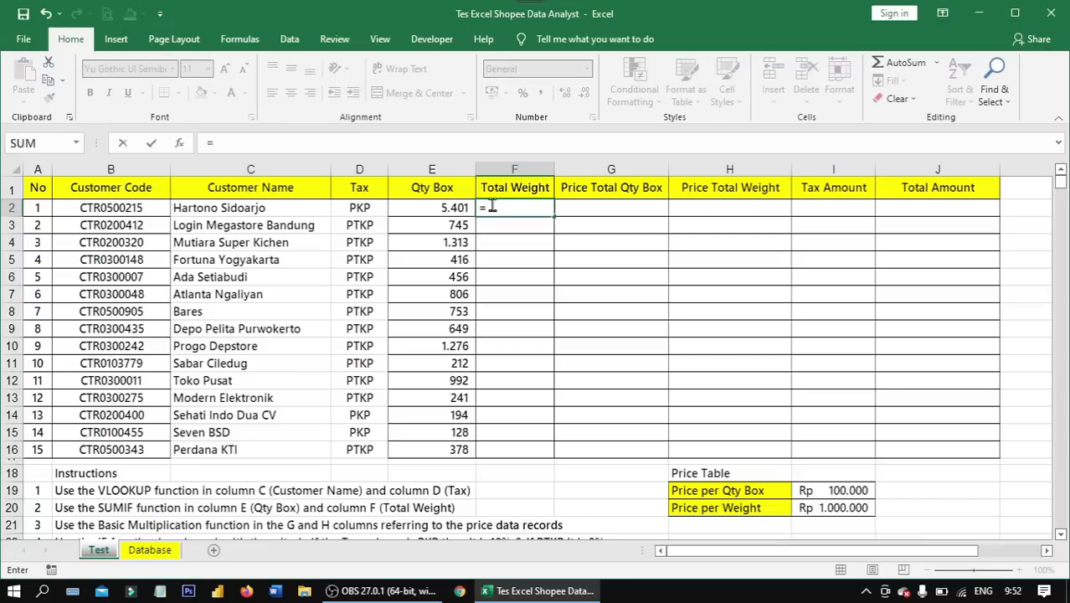
text(sumi)
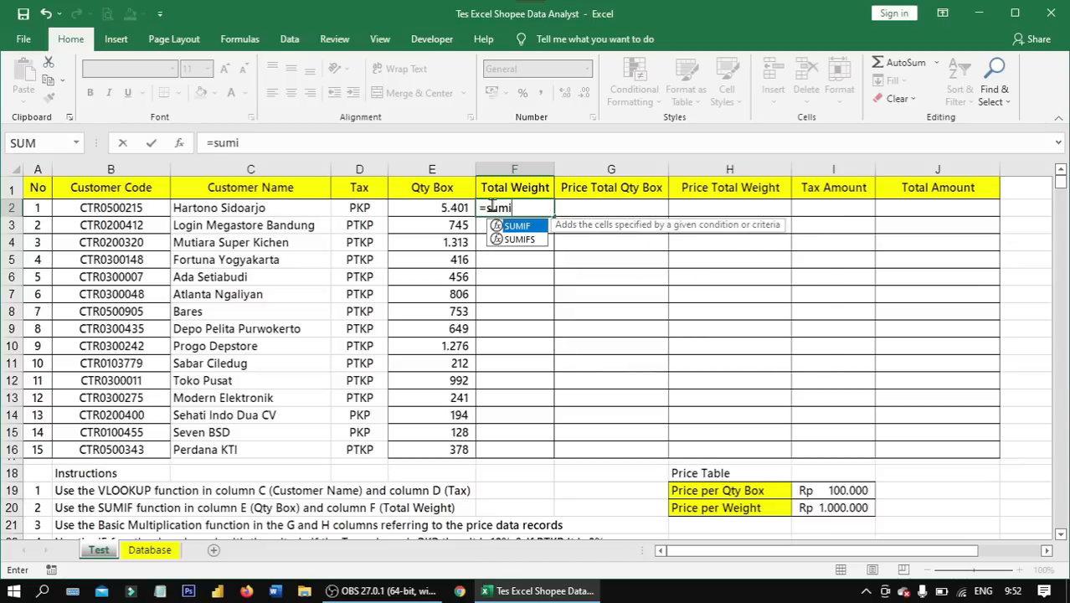
text(f)
key(Tab)
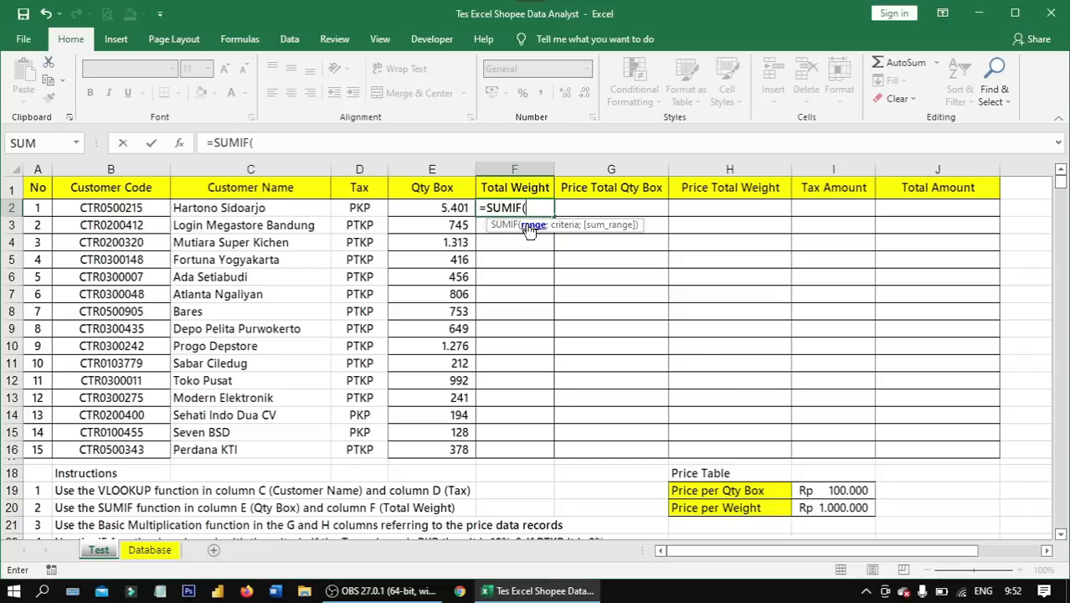
click(154, 559)
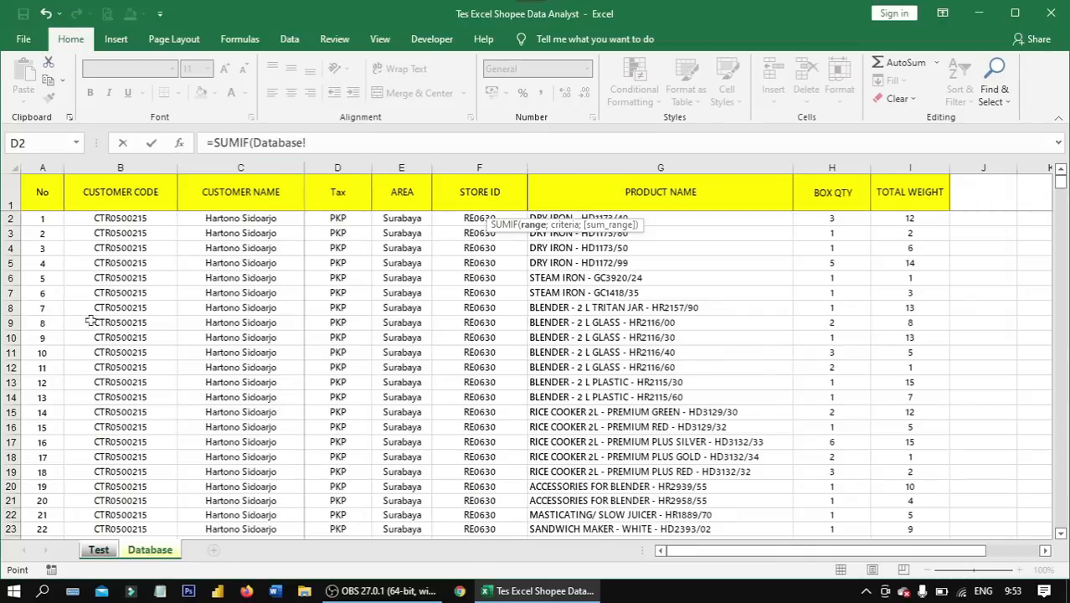
click(131, 168)
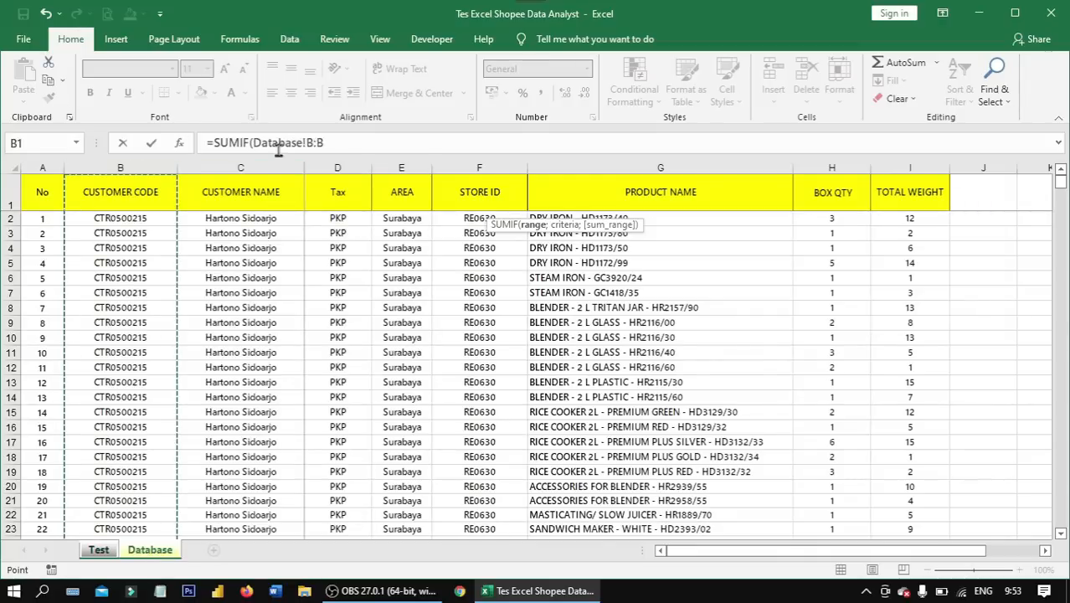
click(337, 143)
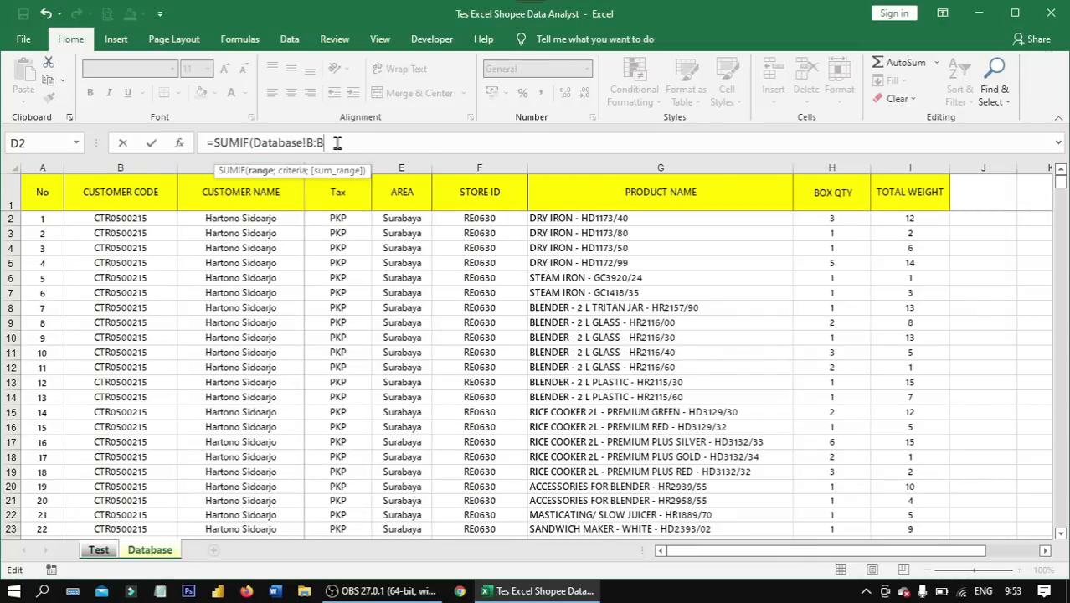
text(;)
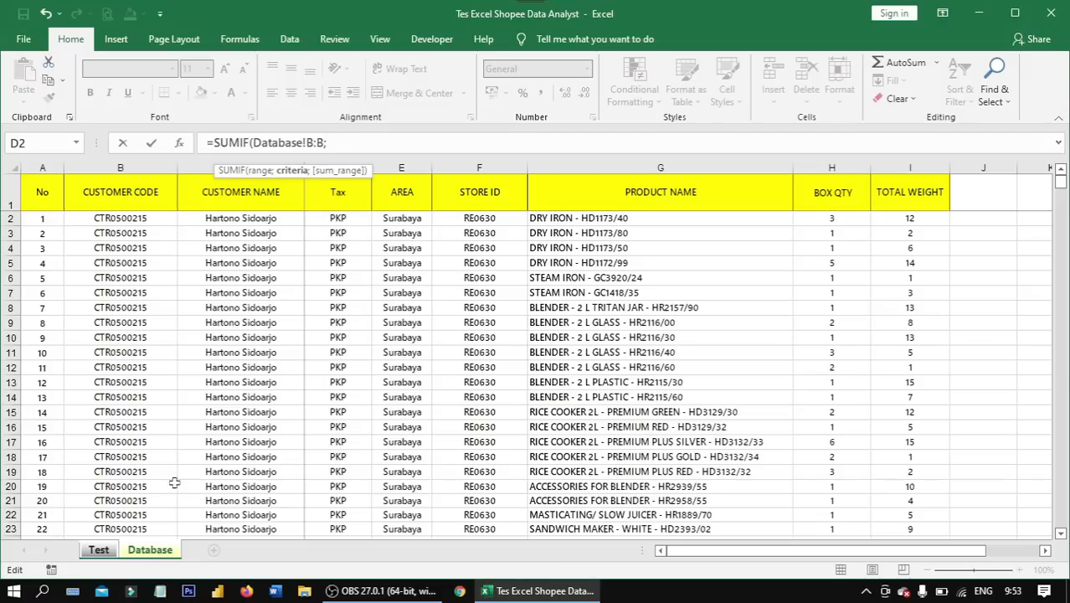
- Complete the Total Weight SUMIF with Test!B2 as the criteria and Database!I:I as the sum range
click(98, 550)
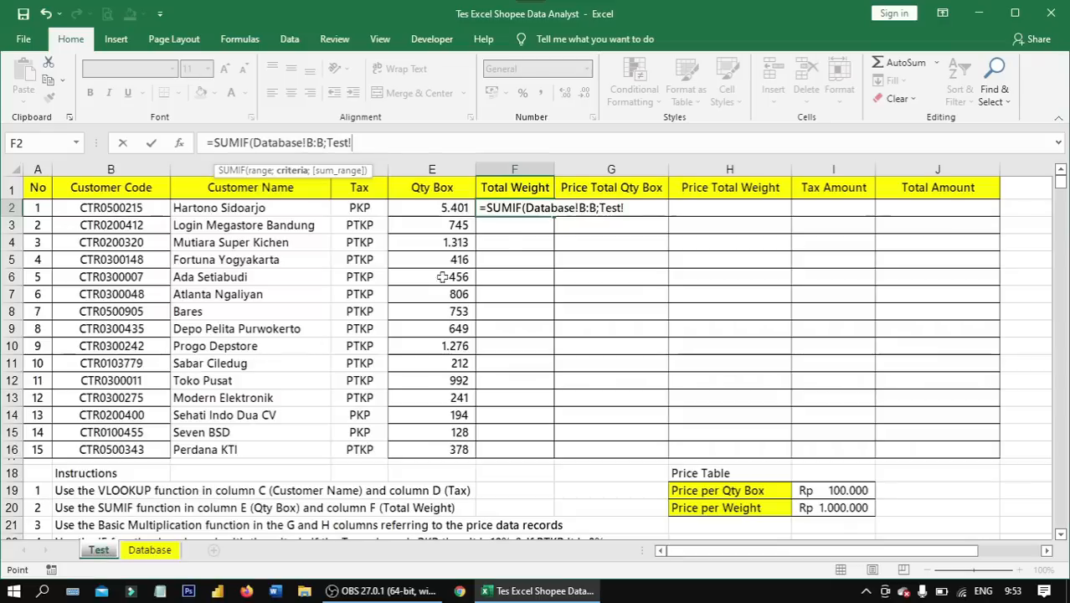
click(144, 208)
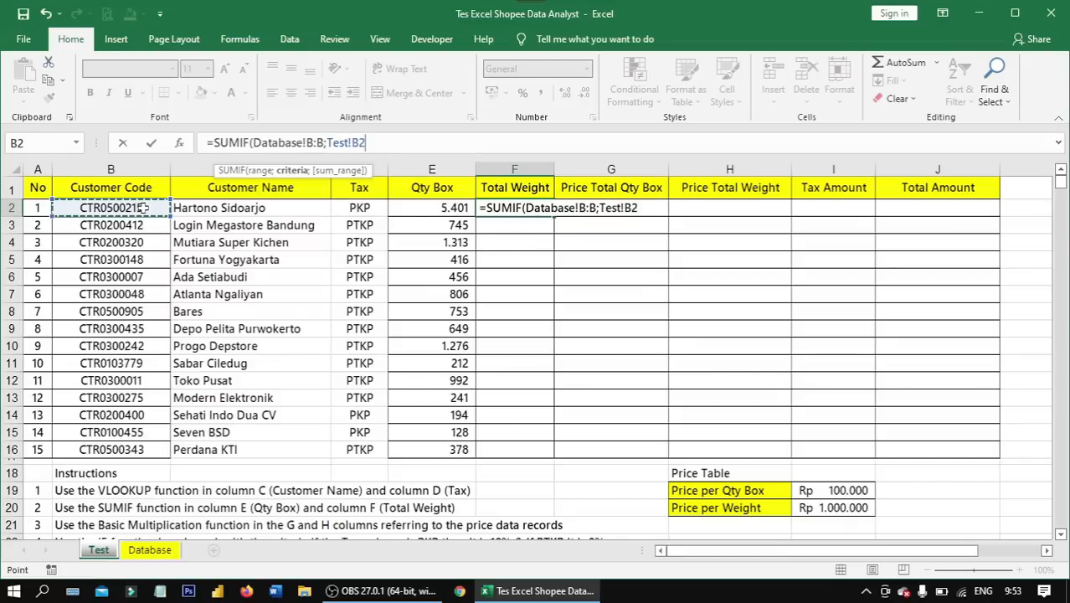
text(;)
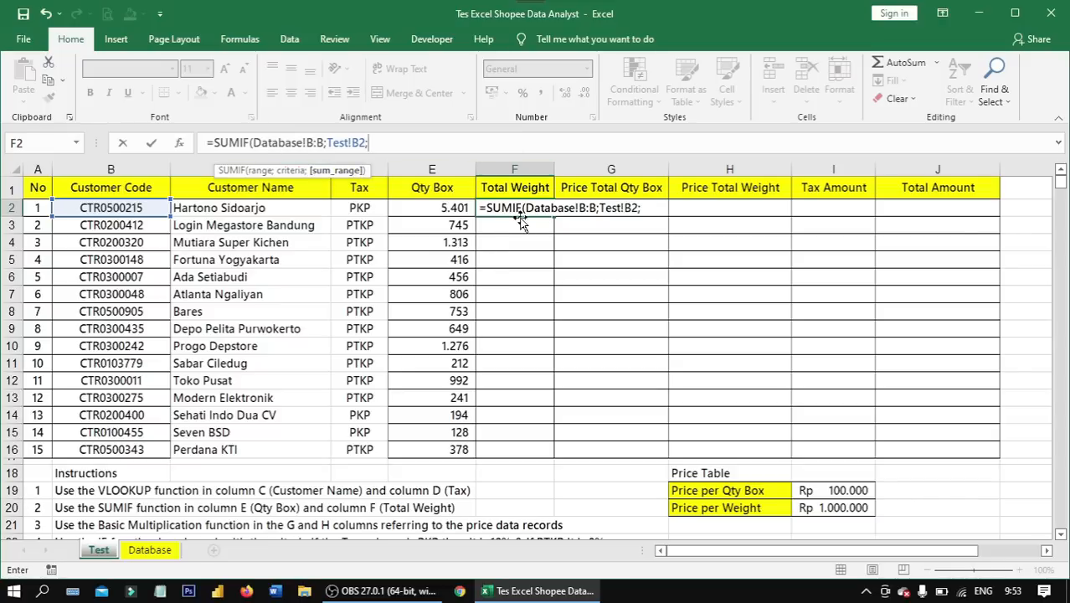
click(168, 552)
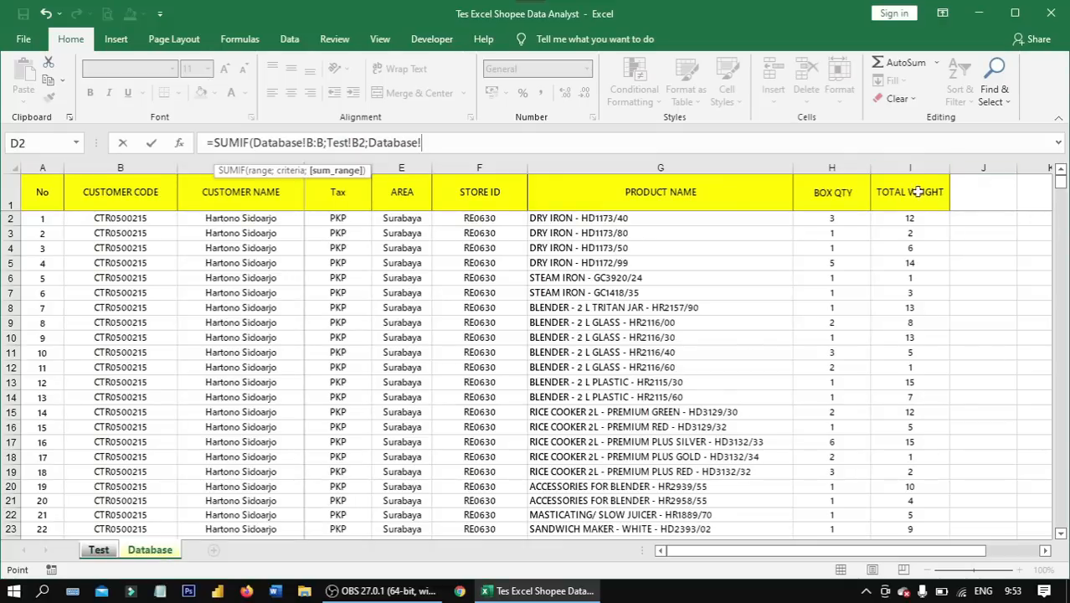
click(917, 163)
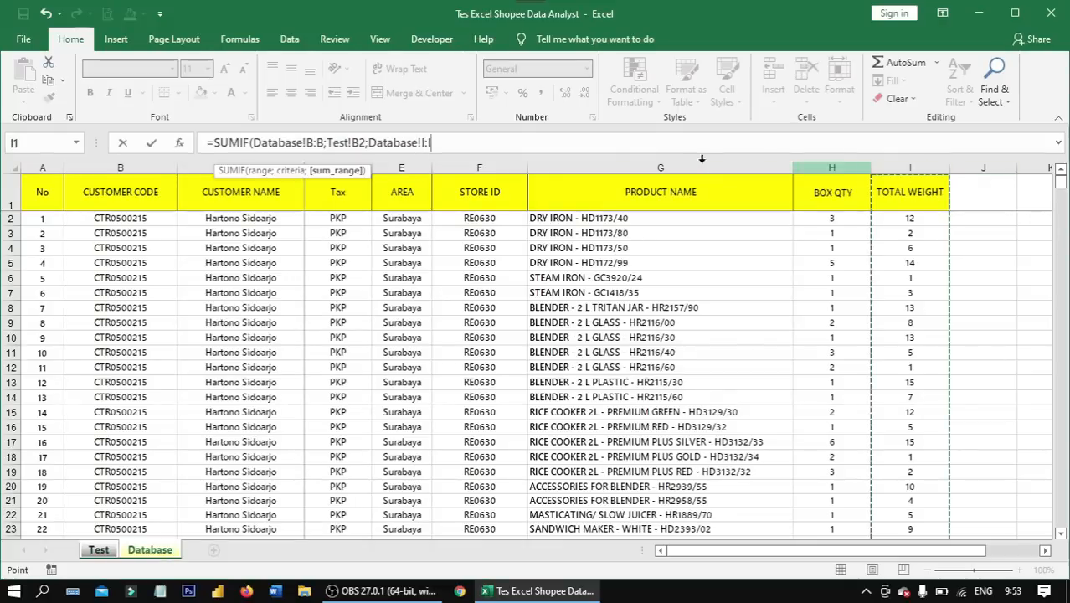
click(663, 146)
text())
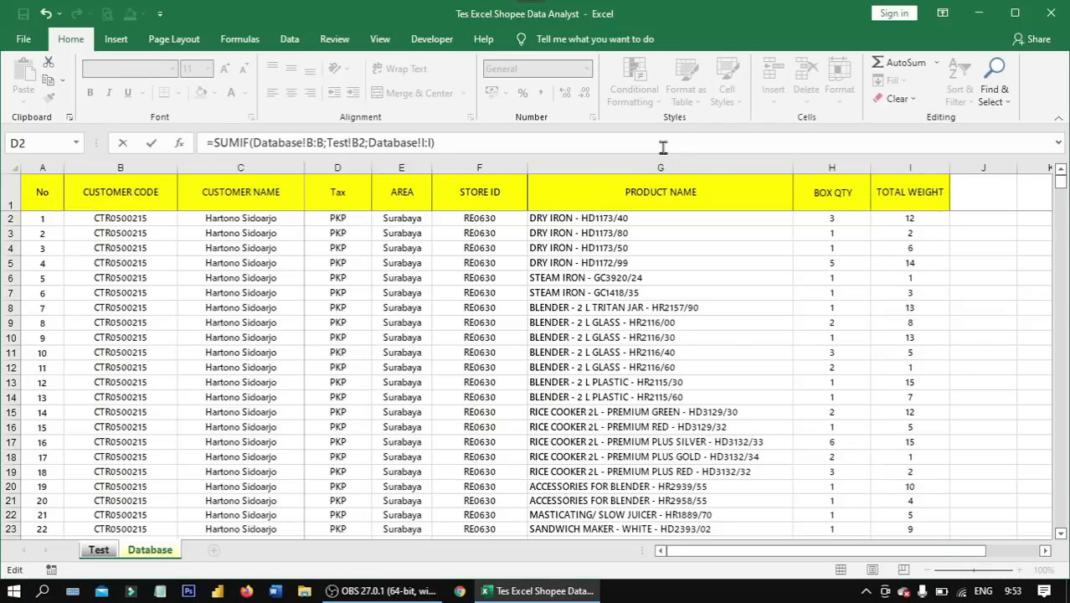
key(Return)
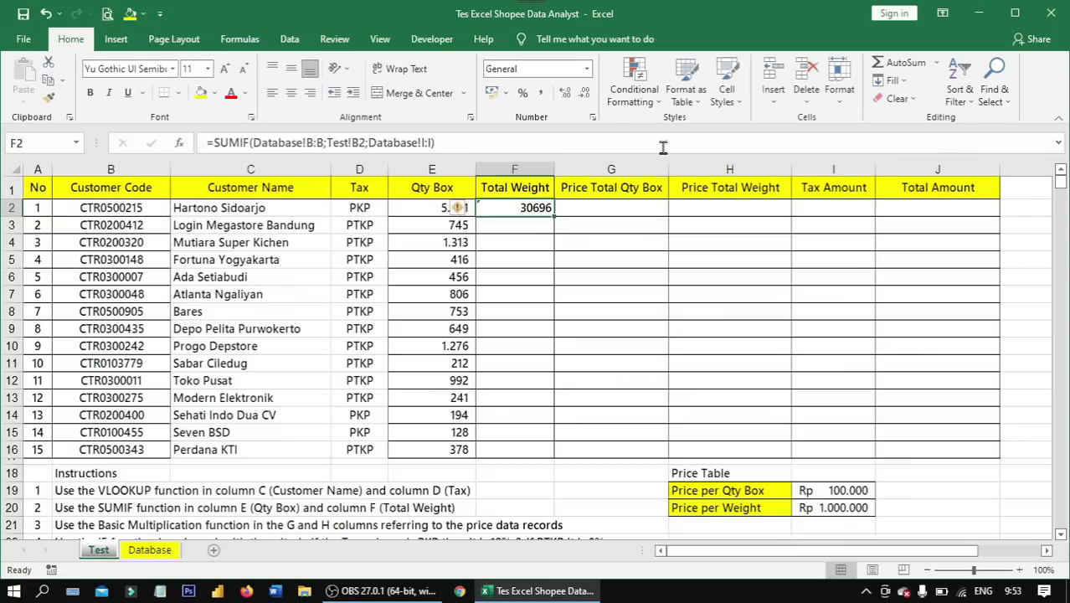
- Fill the SUMIF formula from F2 down the Total Weight column to row 16 and ignore the error flags
double_click(554, 217)
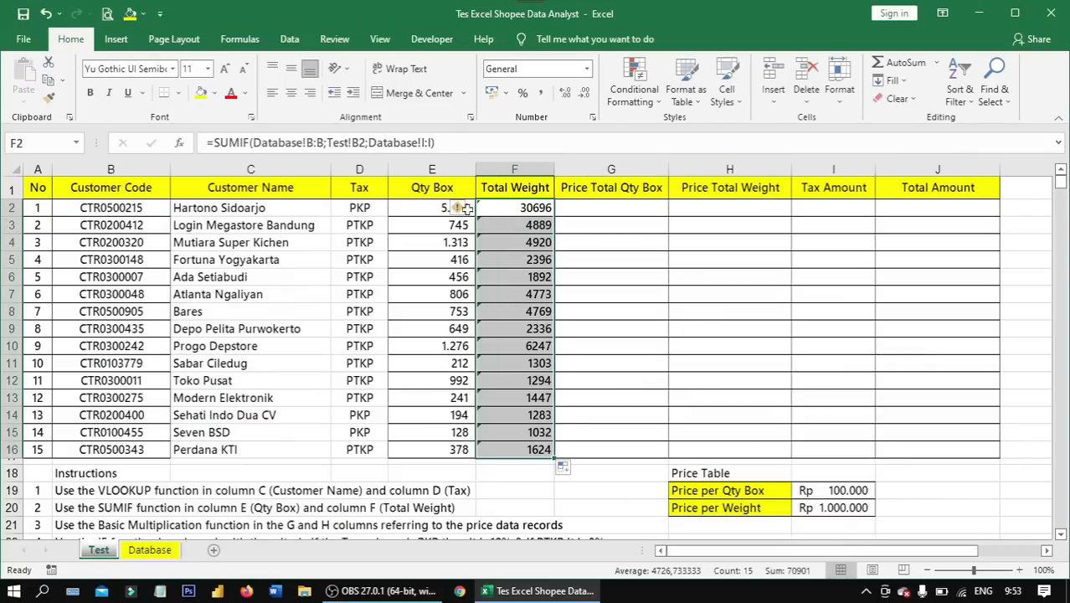
click(461, 210)
click(501, 287)
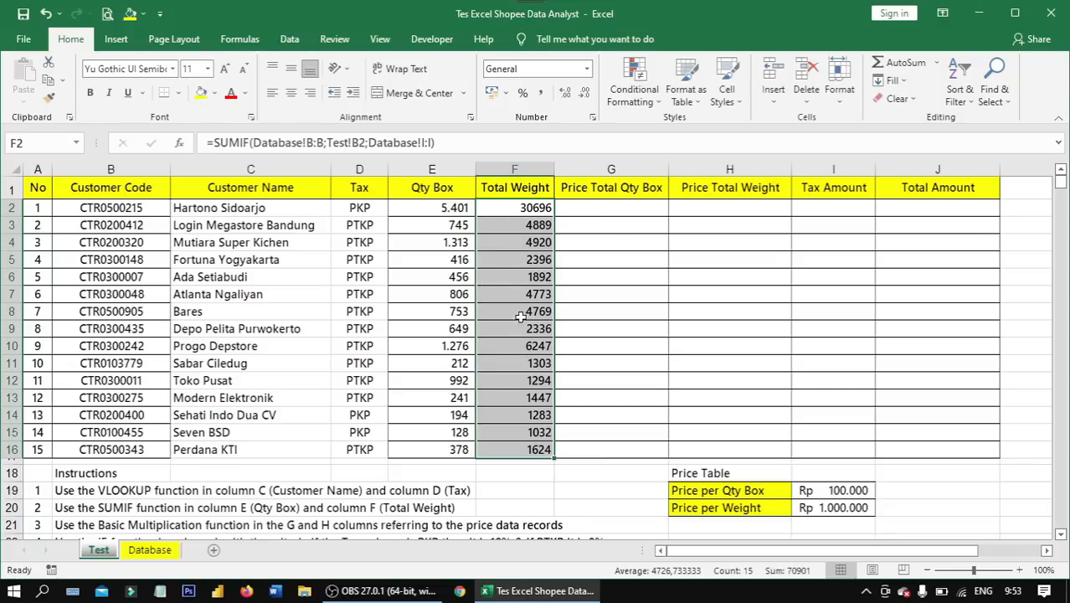
- Apply the comma style number format to the Total Weight values in F2:F16
click(542, 95)
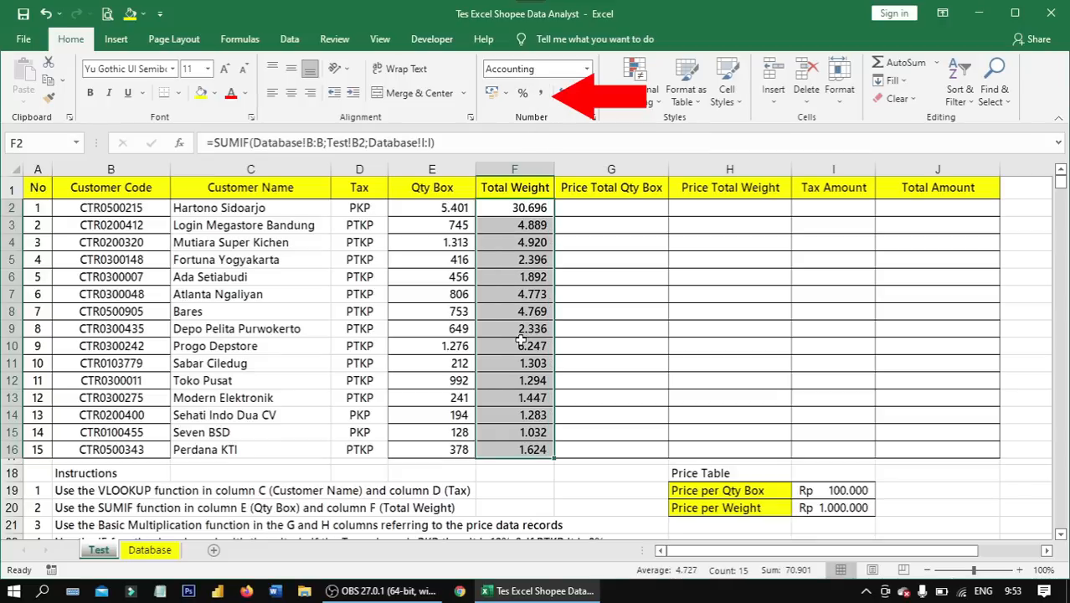
drag(519, 450, 521, 213)
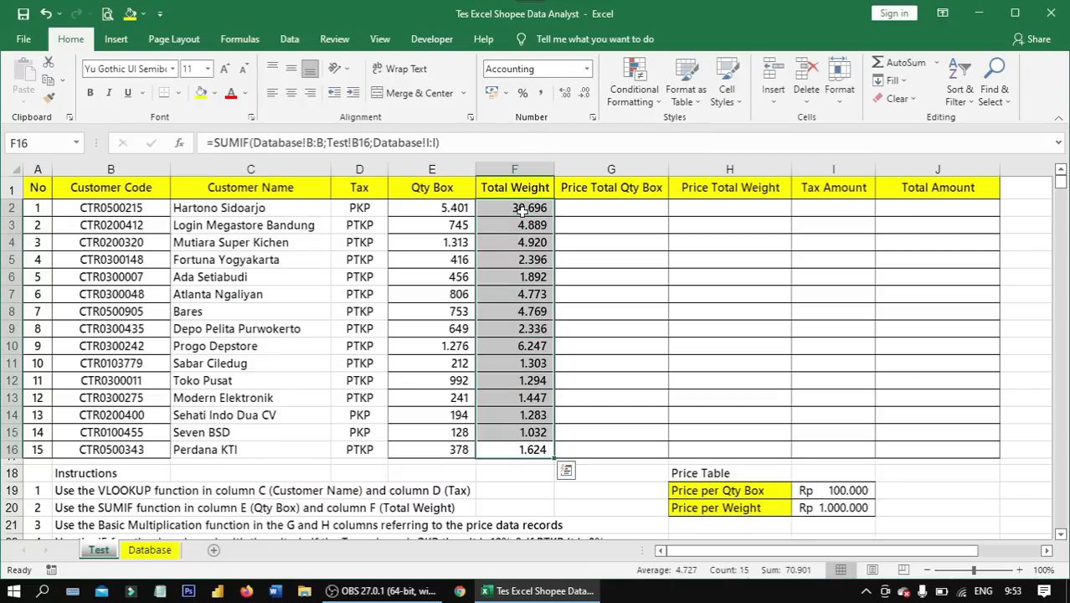
- Review the Total Weight results, instruction 3 on multiplication in columns G and H, and the source cells E2 and I19
click(536, 258)
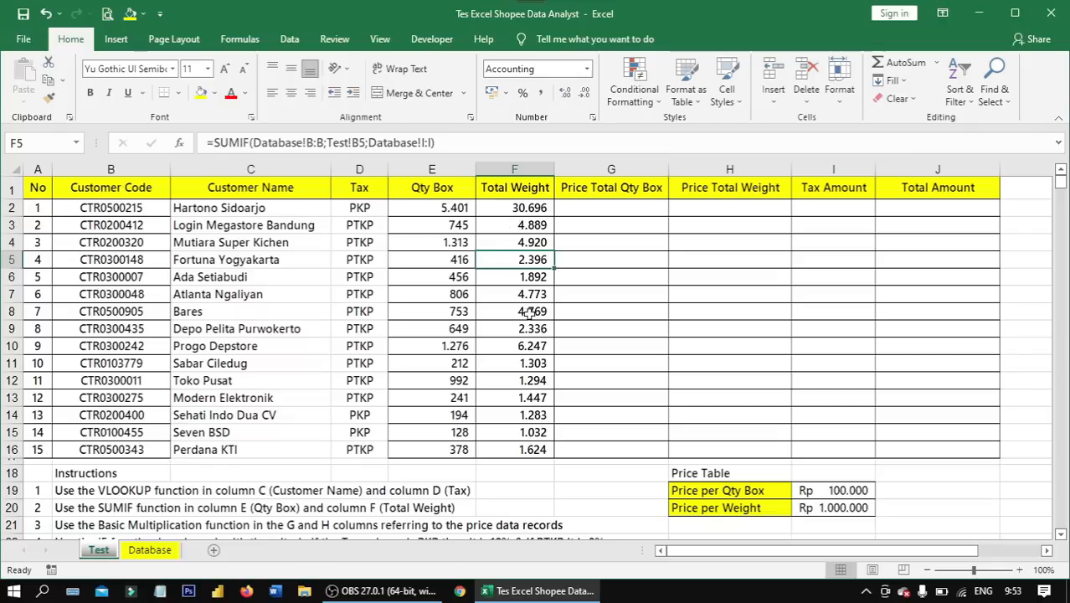
click(513, 448)
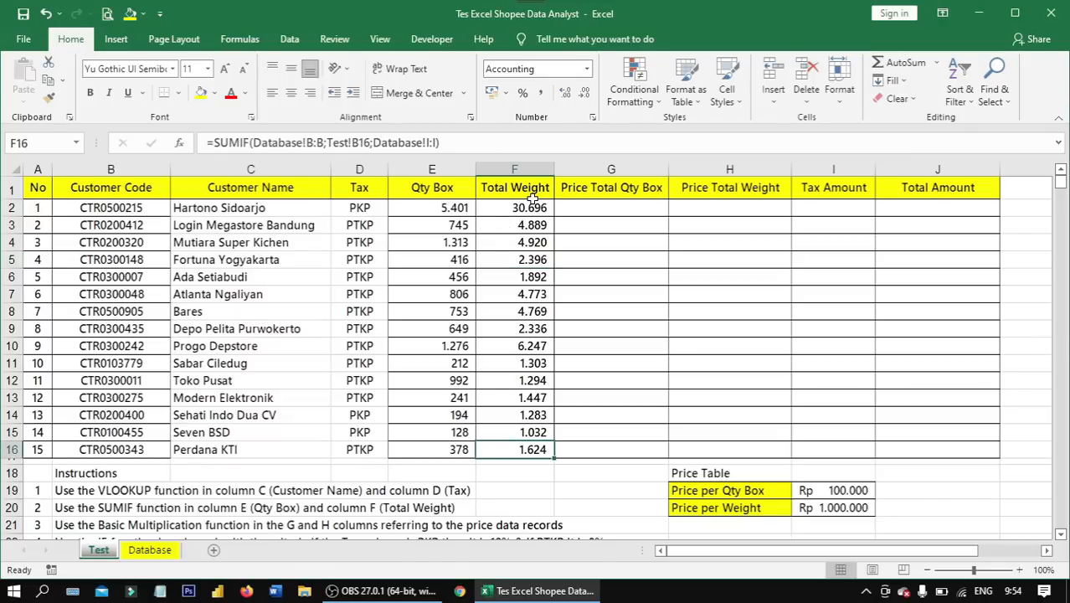
scroll(532, 199, down, 4)
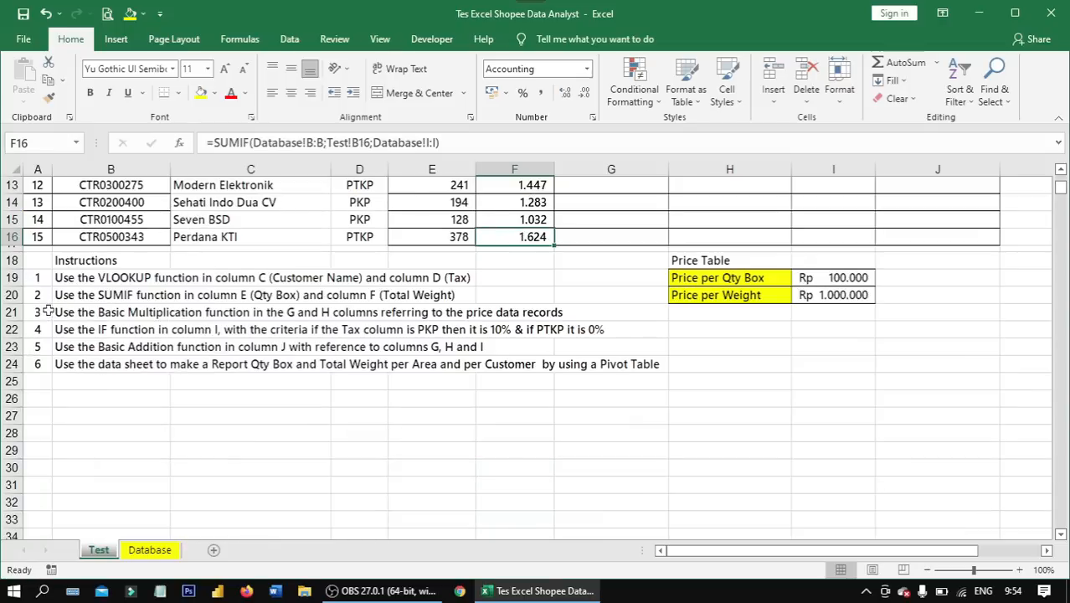
click(80, 314)
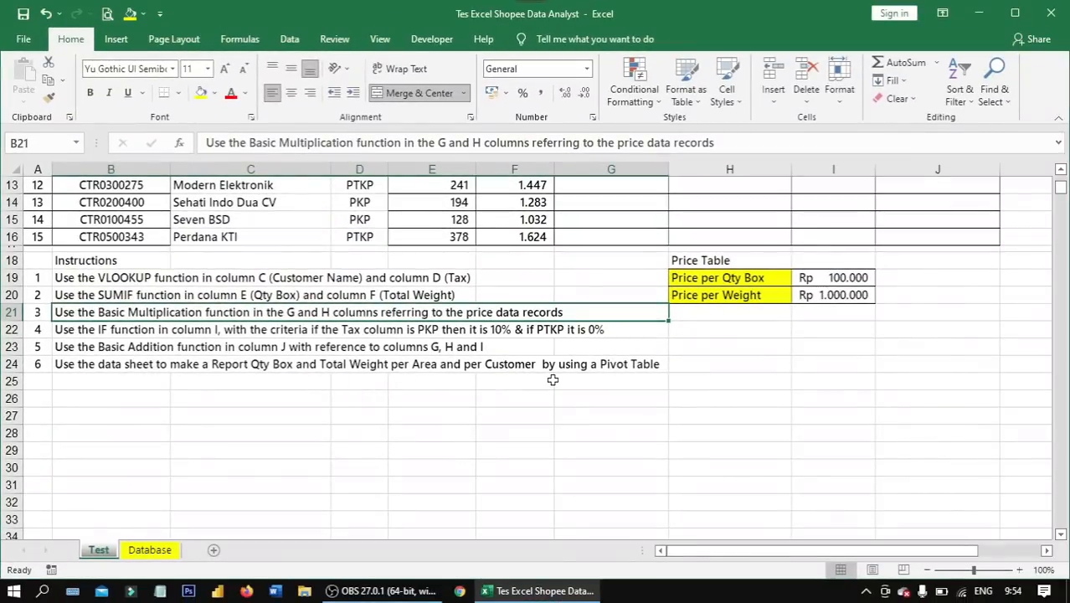
scroll(559, 281, up, 4)
click(622, 208)
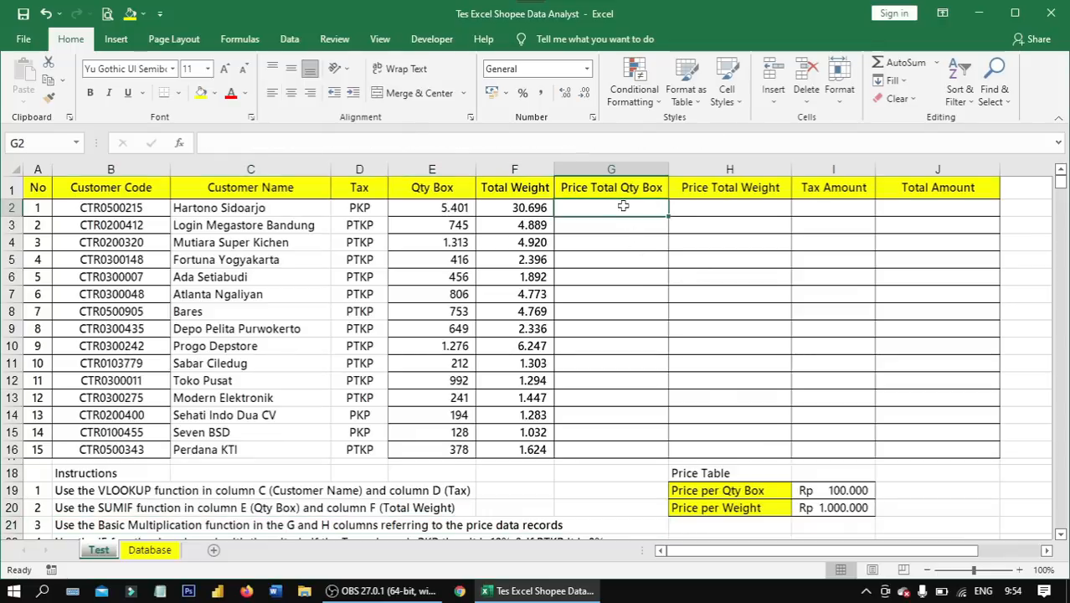
mouse_move(615, 203)
mouse_down()
mouse_move(725, 328)
mouse_move(730, 452)
mouse_up()
click(595, 206)
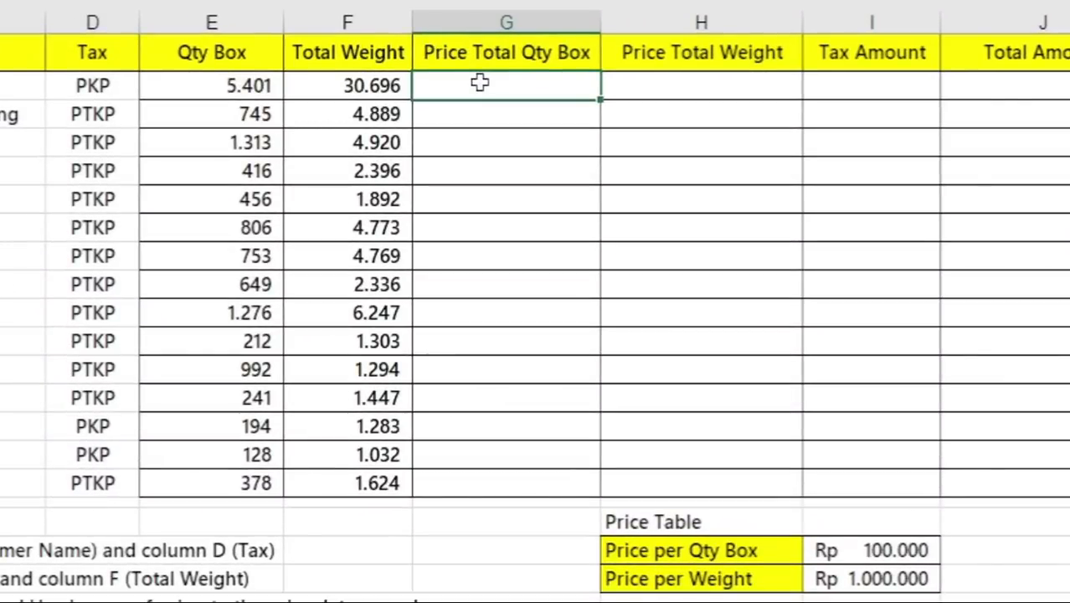
click(230, 84)
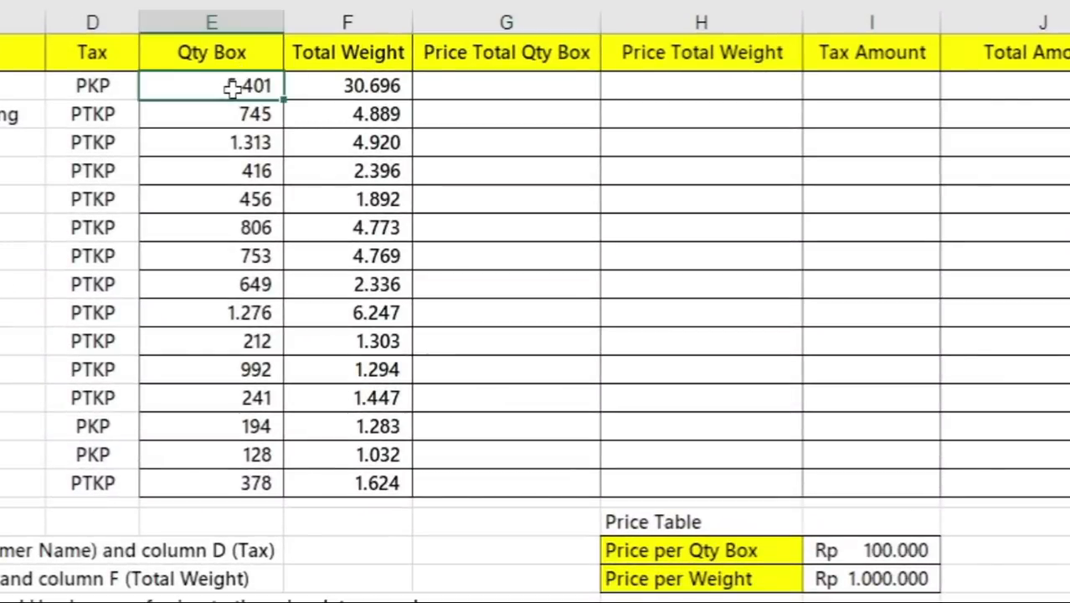
click(481, 82)
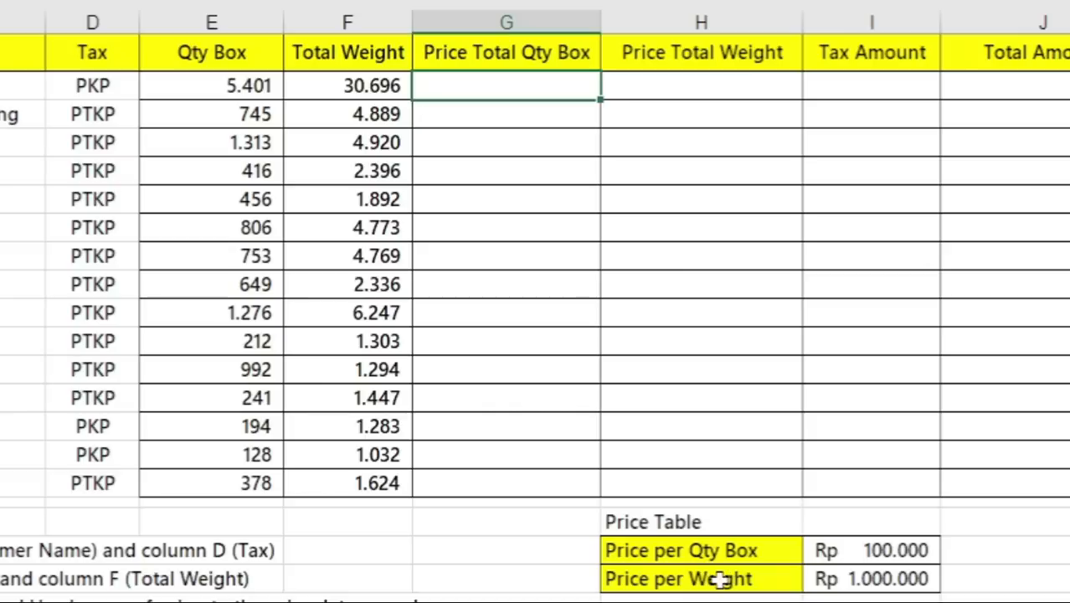
click(885, 557)
- Enter the formula =E2*$I$19 in Price Total Qty Box cell G2, with the price per box as an absolute reference
click(512, 90)
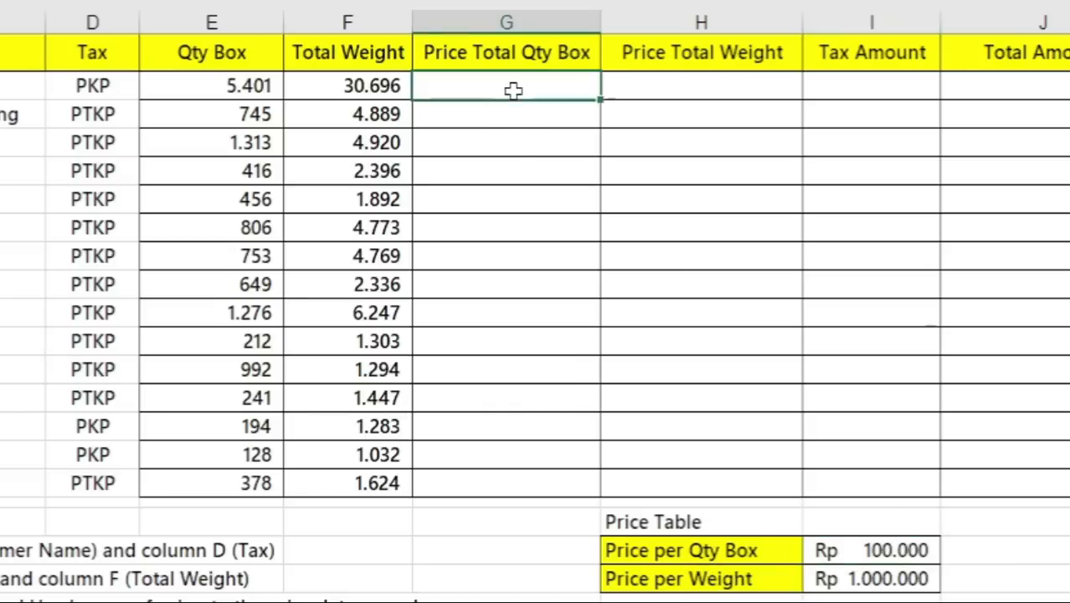
text(=)
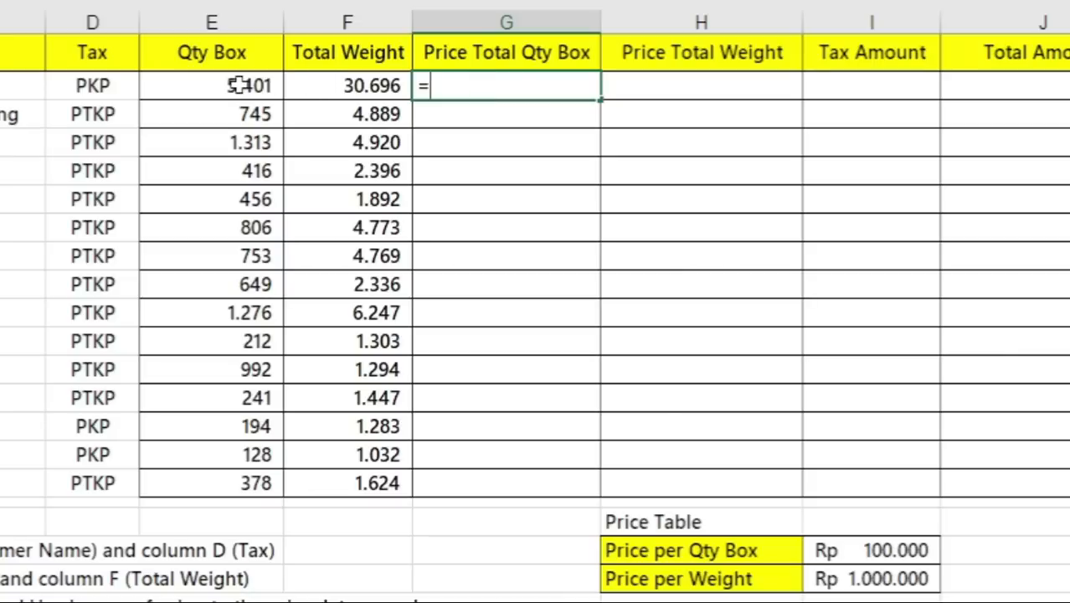
click(240, 85)
click(517, 80)
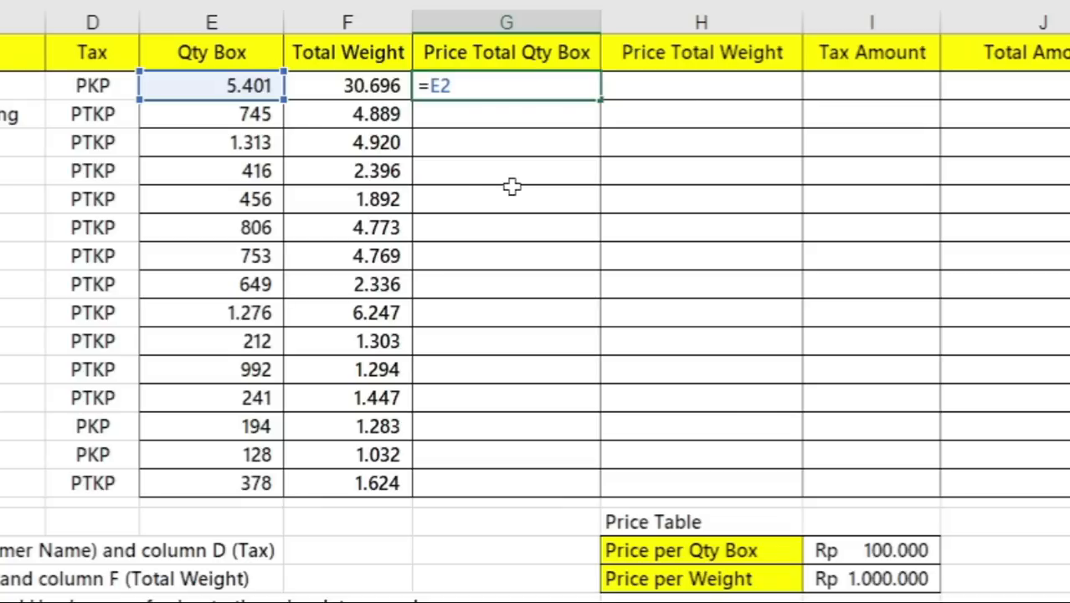
text(*)
click(901, 554)
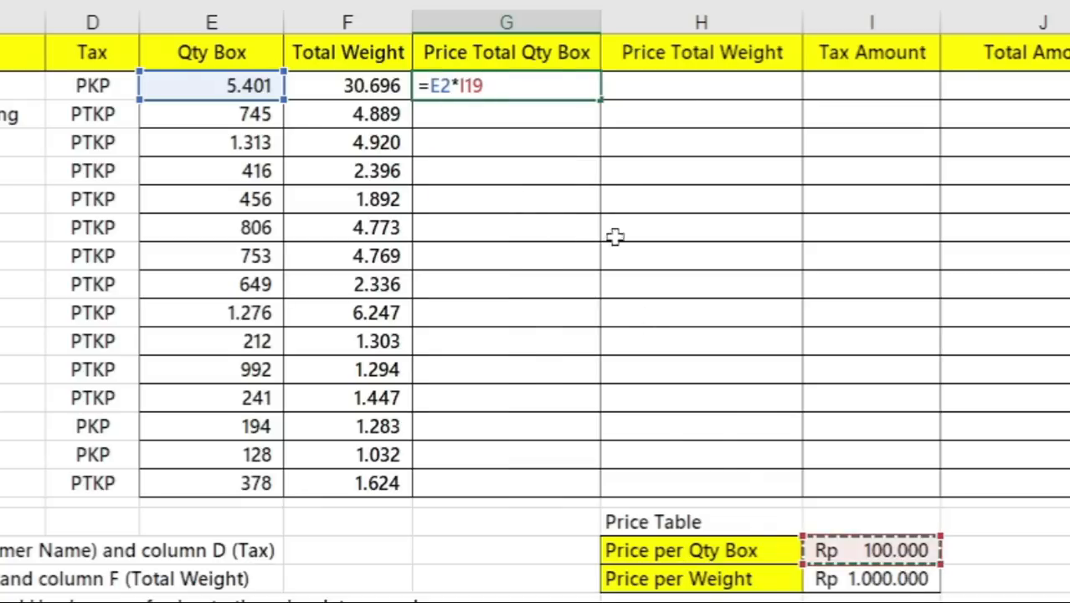
key(F4)
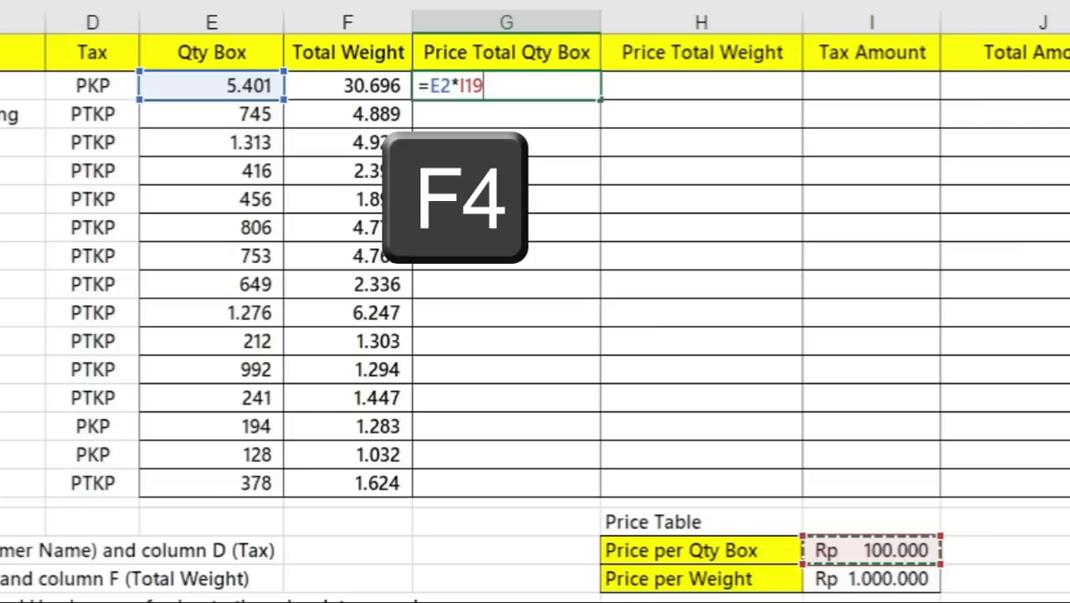
key(F4)
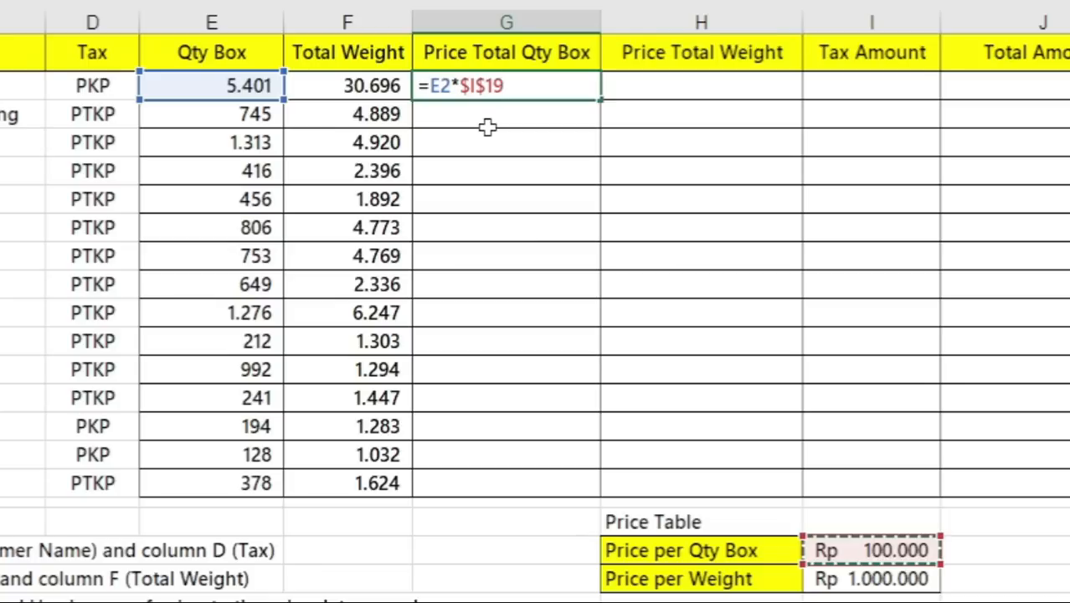
key(ctrl+Return)
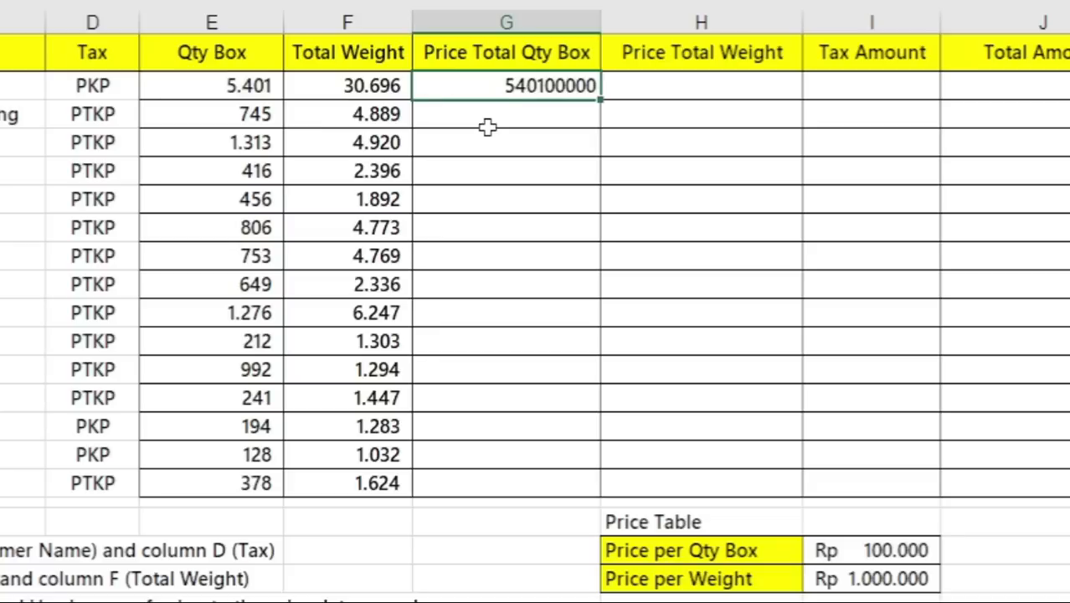
- Fill the G2 formula down the Price Total Qty Box column to row 16 and apply the Accounting number format
double_click(605, 103)
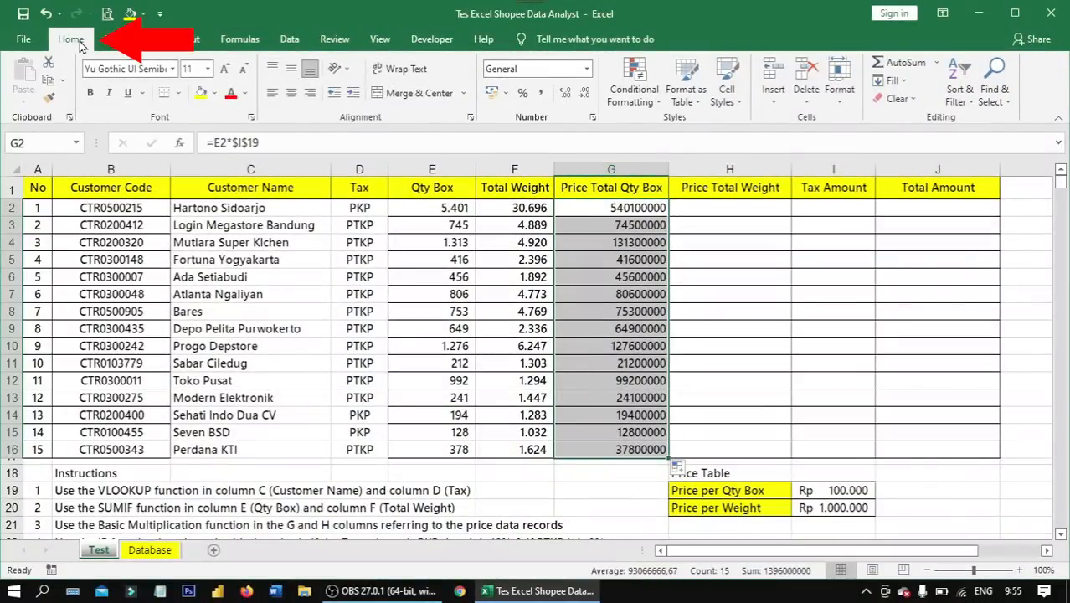
click(588, 70)
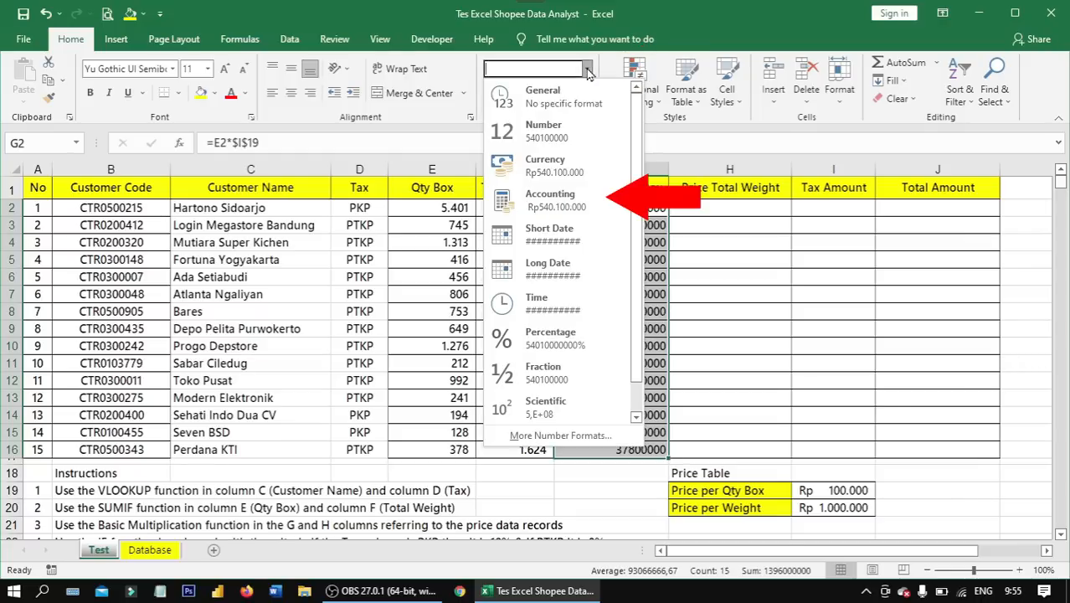
click(551, 202)
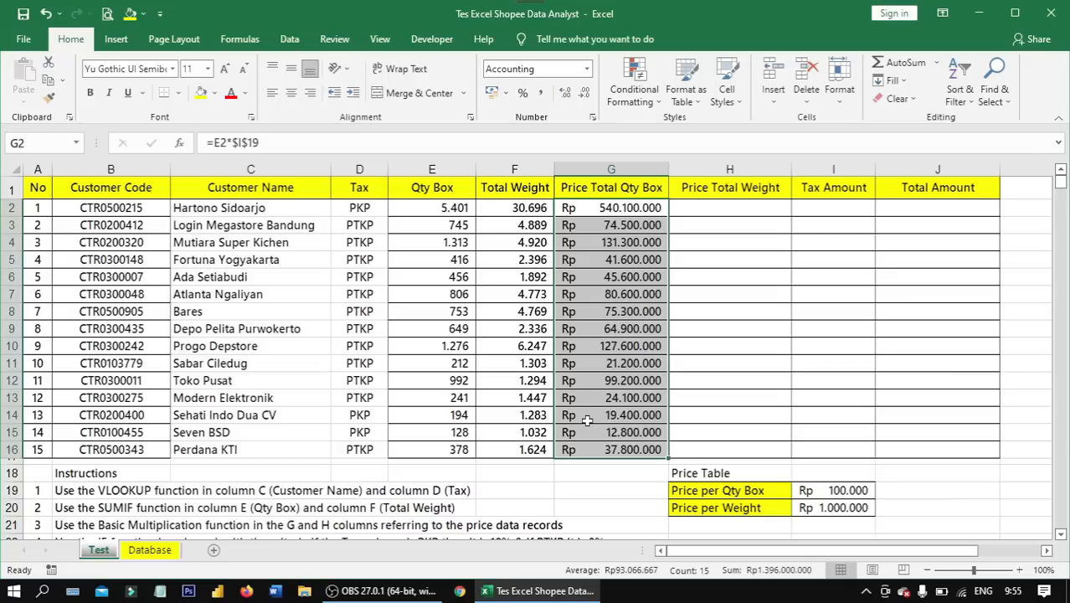
- Enter the formula =F2*$I$20 in Price Total Weight cell H2, with the price per weight as an absolute reference
click(747, 206)
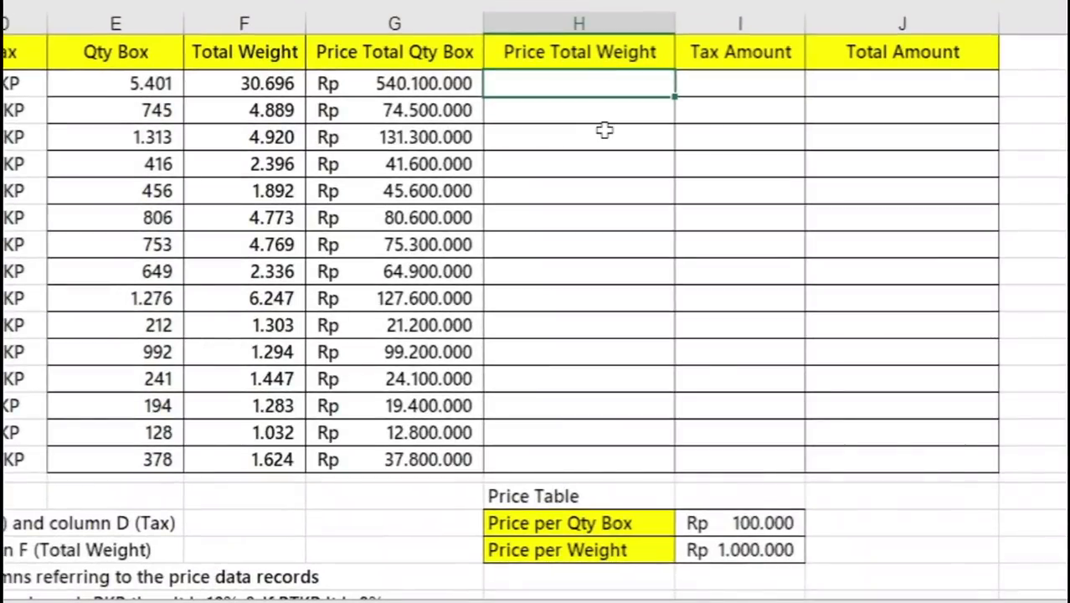
text(=)
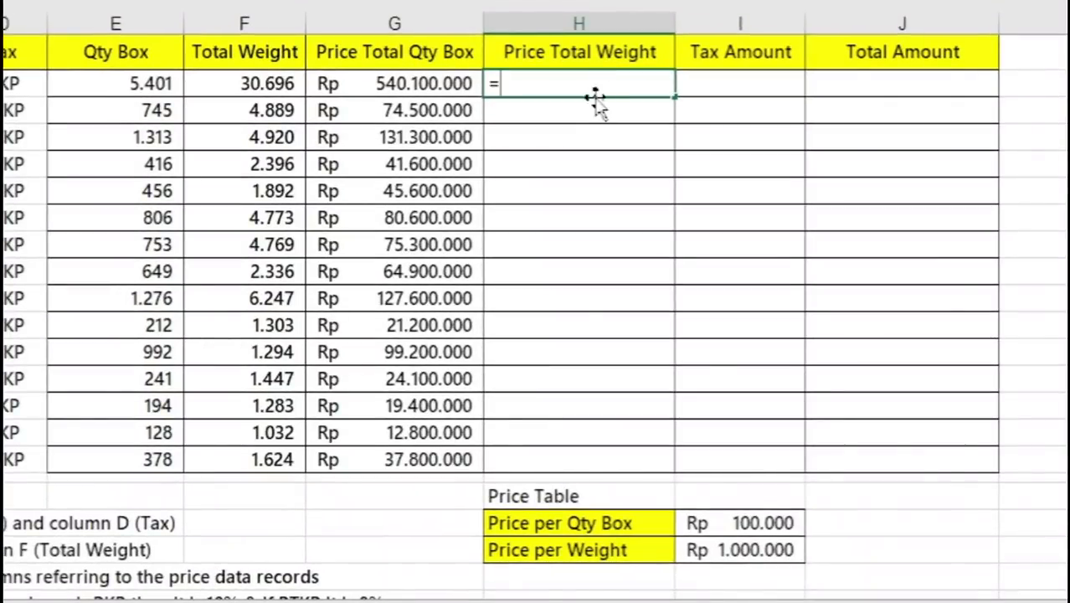
click(251, 87)
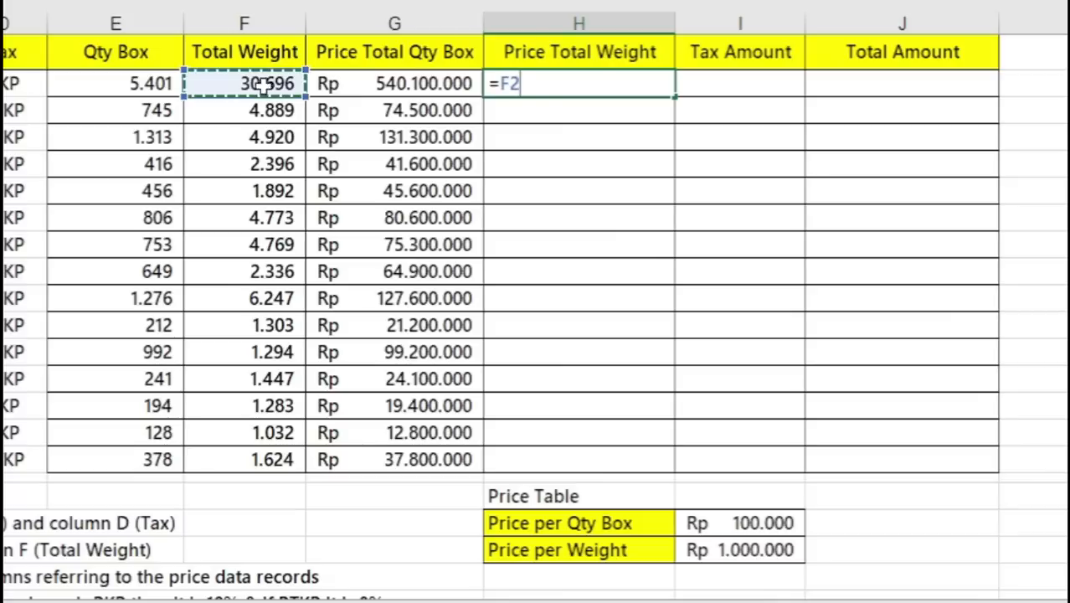
text(*)
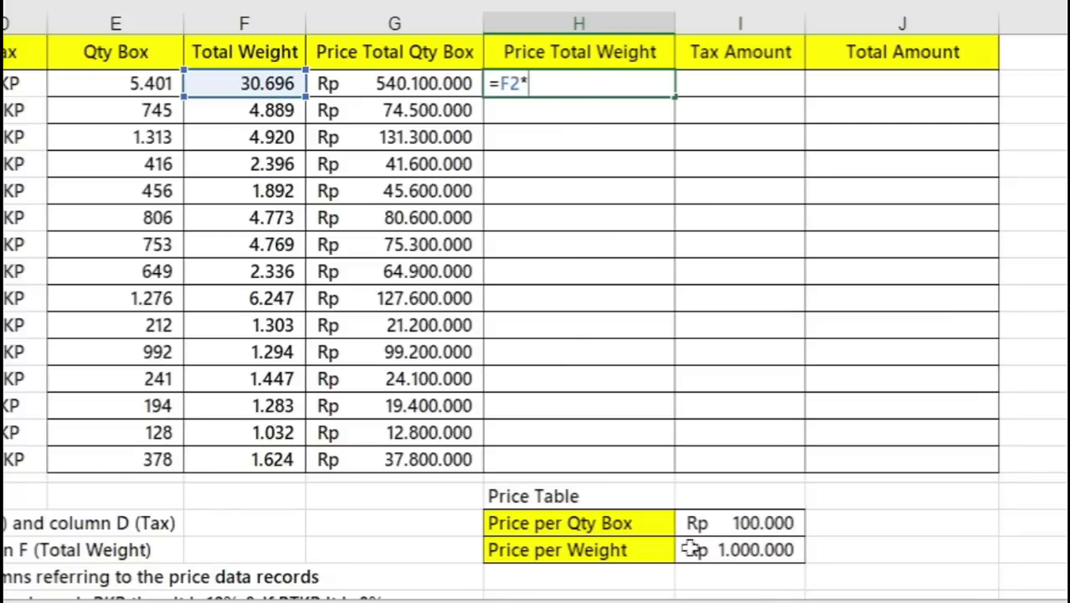
click(737, 551)
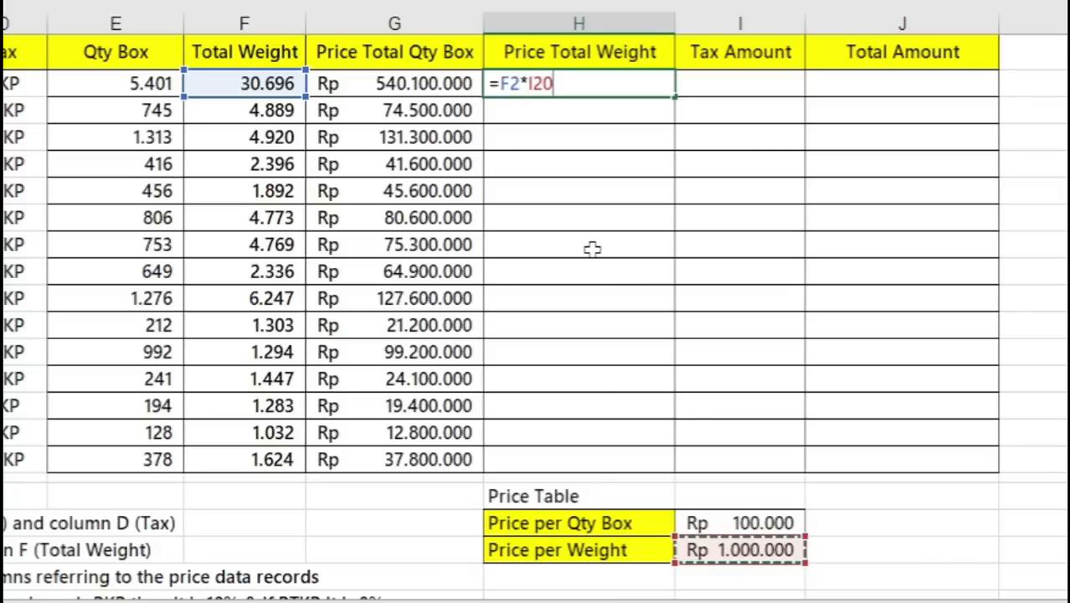
key(F4)
key(ctrl+Return)
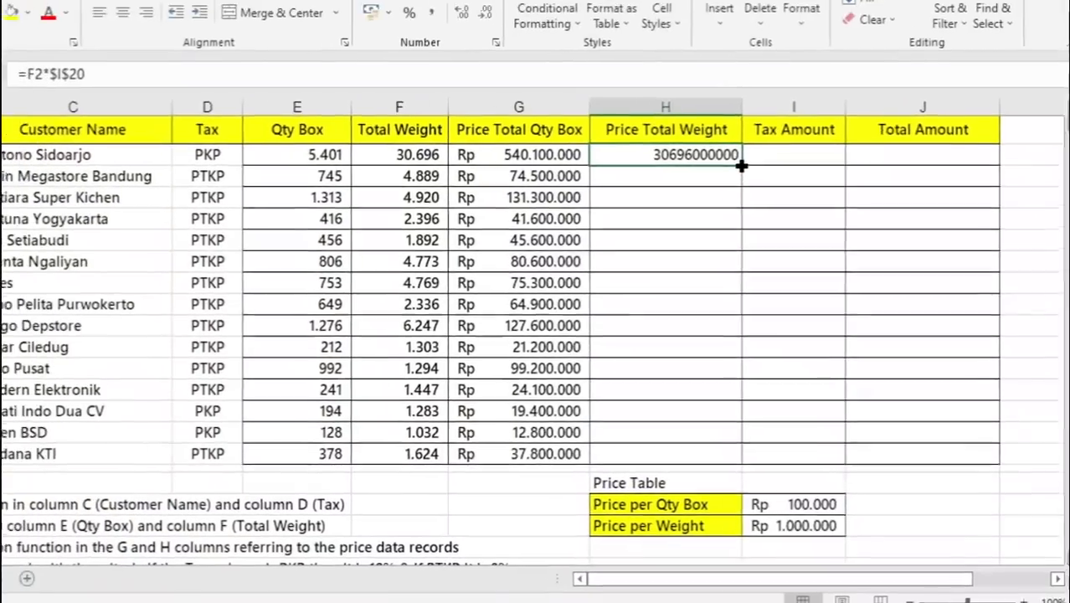
- Fill the H2 formula down the Price Total Weight column to row 16 and apply the Accounting number format
double_click(671, 95)
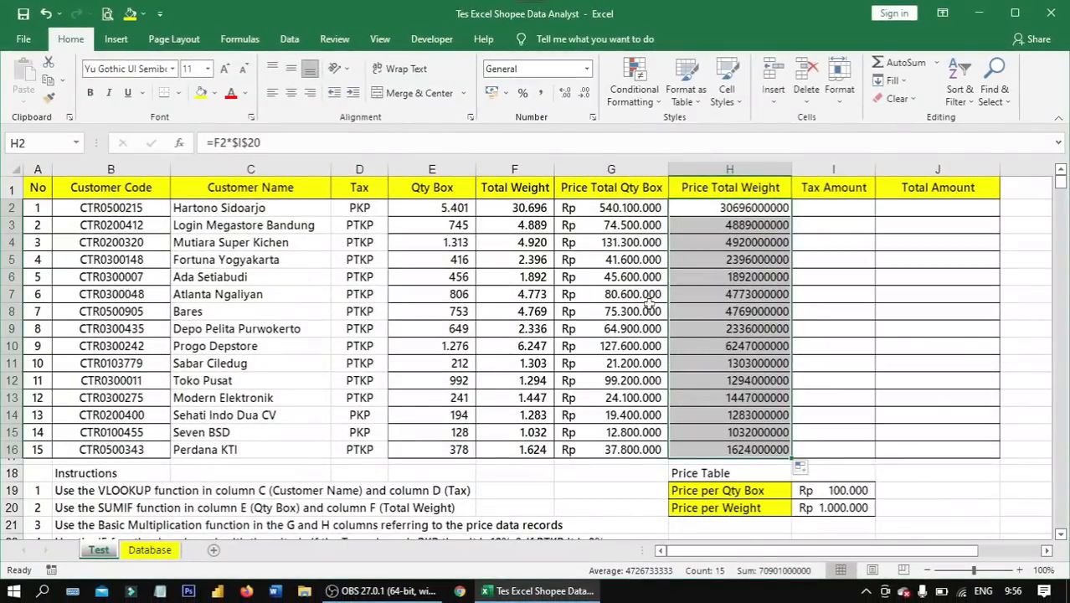
click(587, 70)
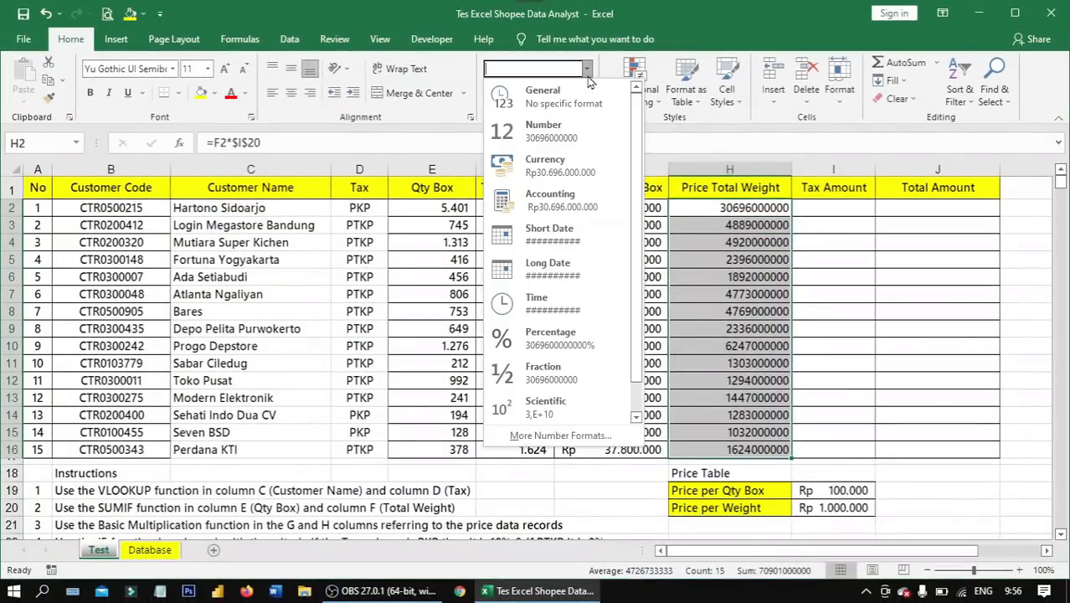
click(570, 209)
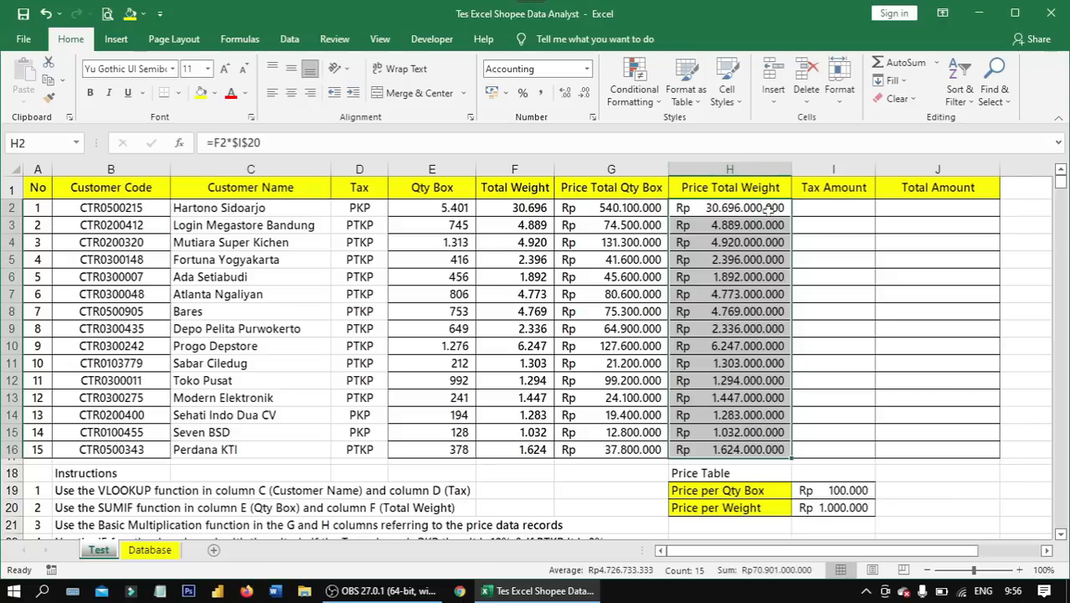
- Review the price columns G and H, instruction 4 on the IF function, and the Tax status in D2
drag(619, 186, 719, 446)
click(718, 446)
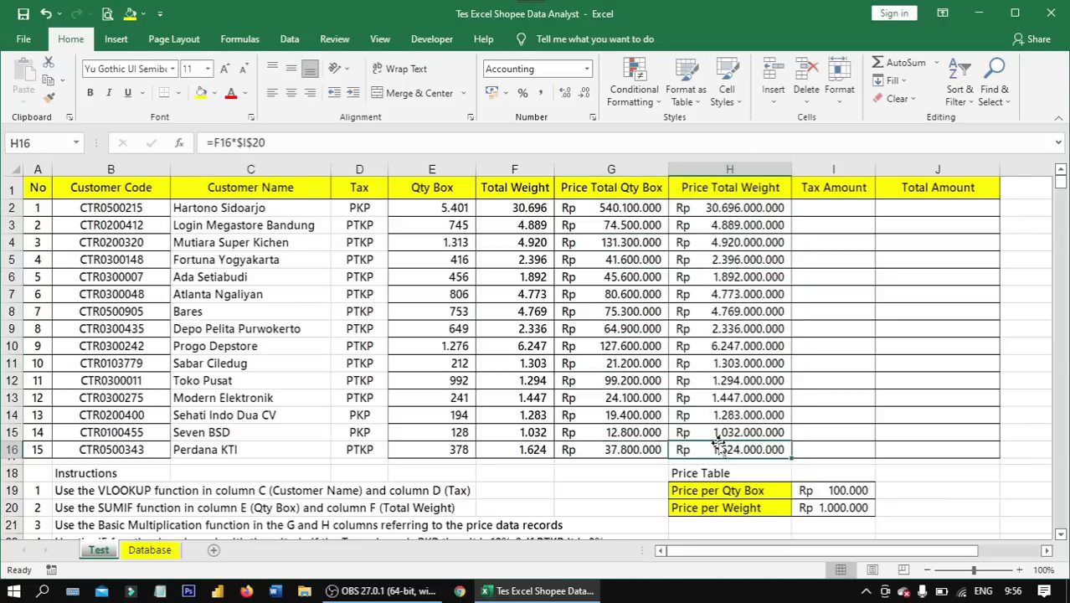
scroll(718, 445, down, 4)
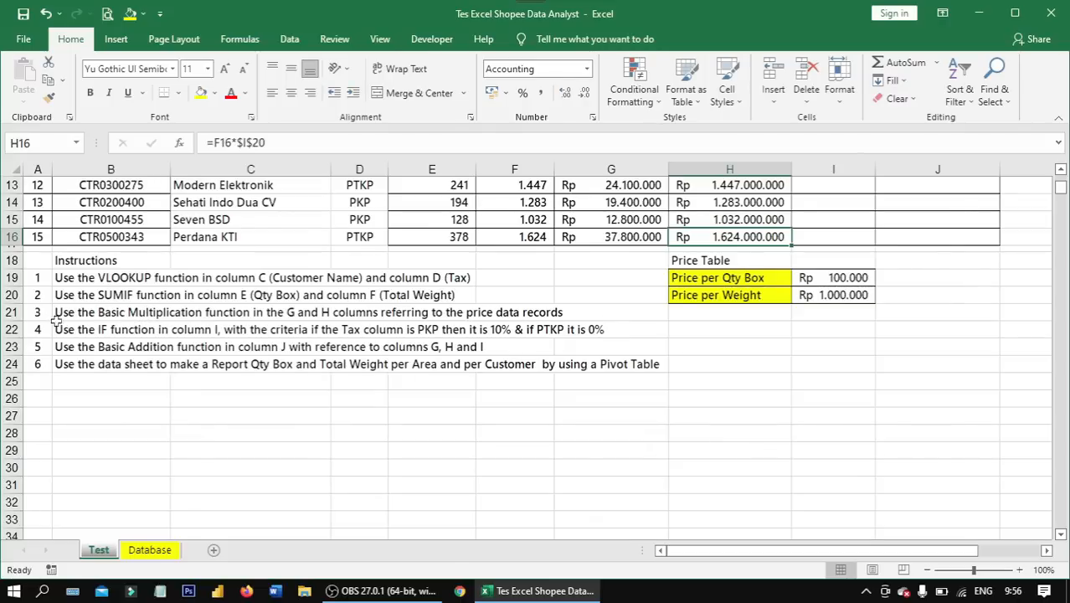
click(67, 329)
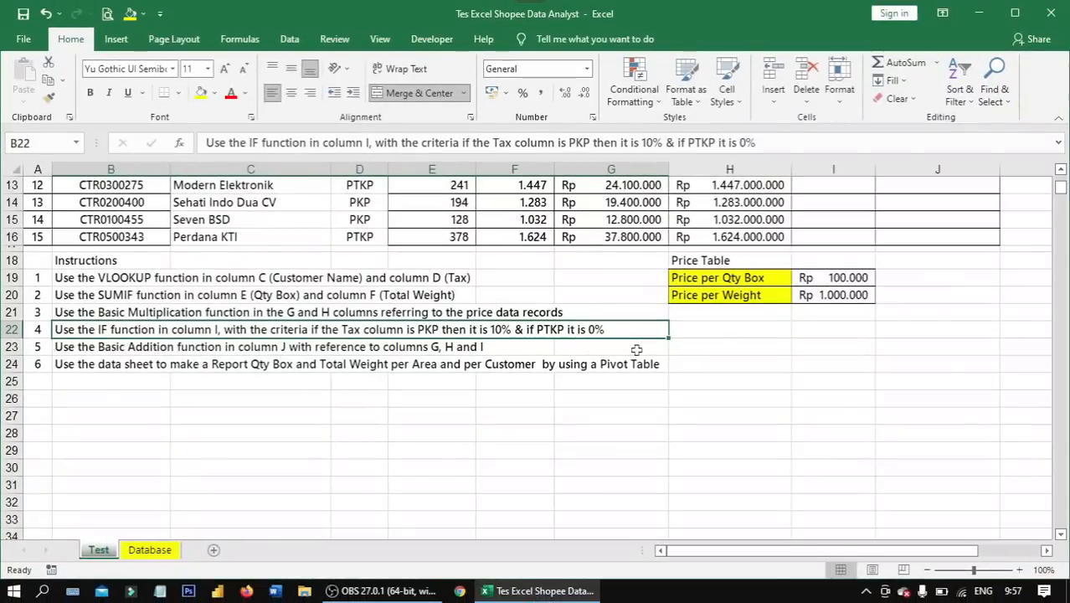
scroll(637, 350, up, 4)
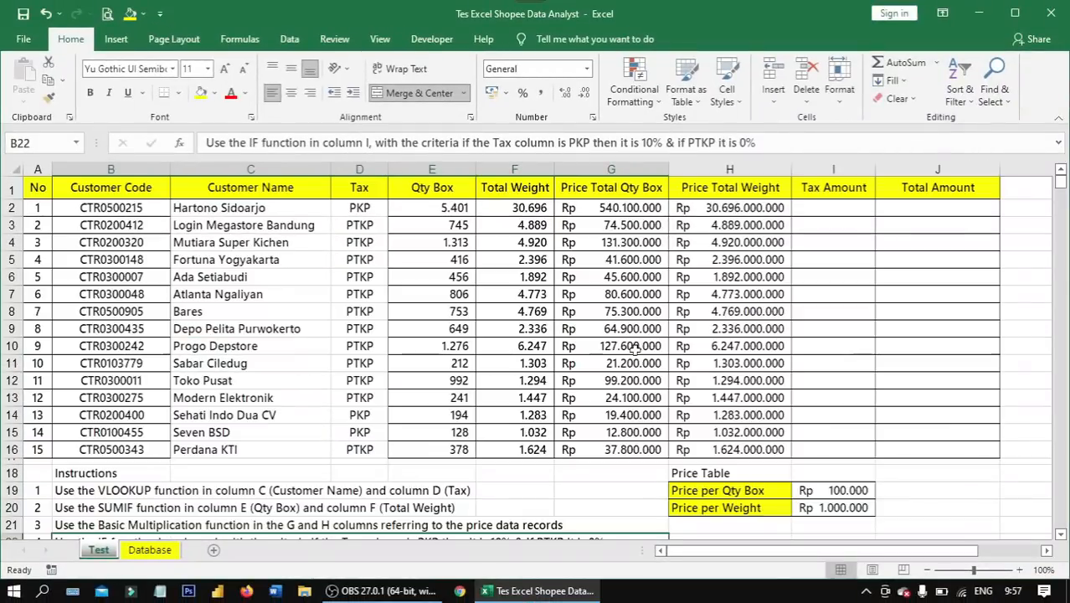
click(830, 206)
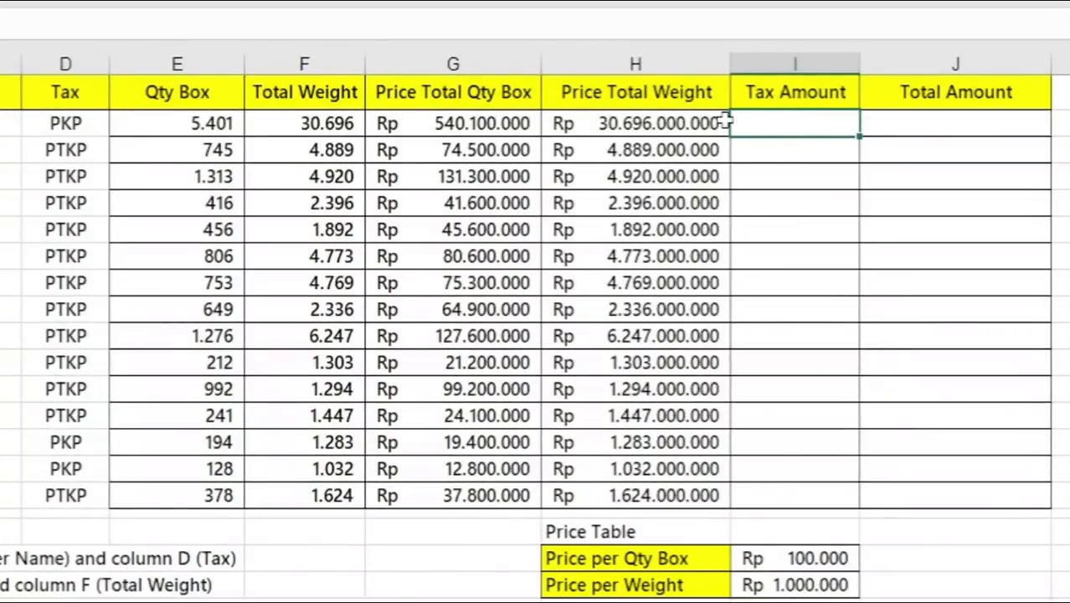
click(66, 123)
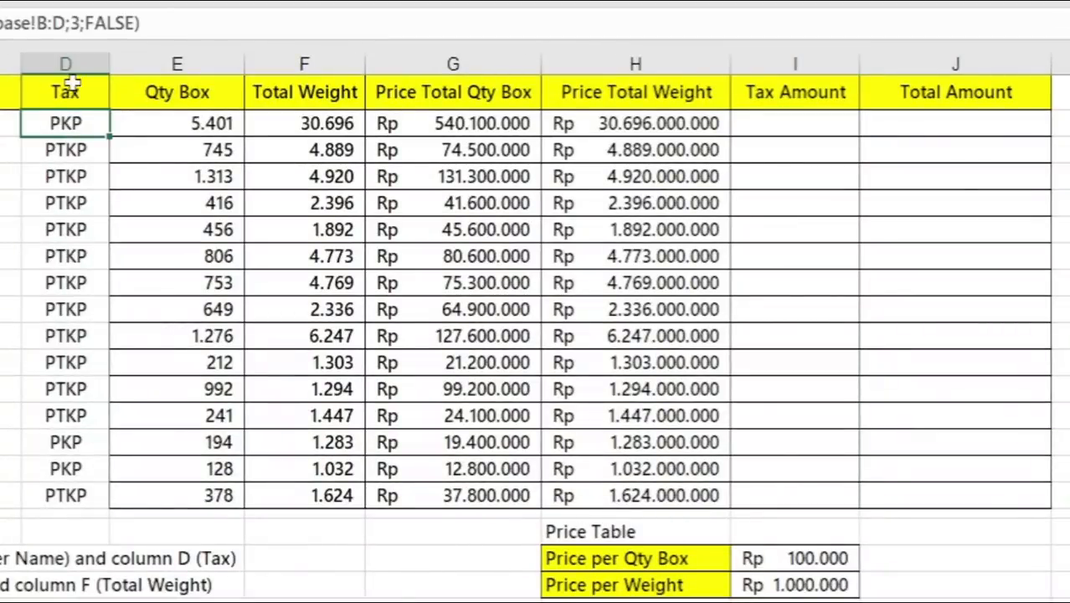
- Enter the formula =IF(D2="PKP";10%;0%) in Tax Amount cell I2
click(796, 124)
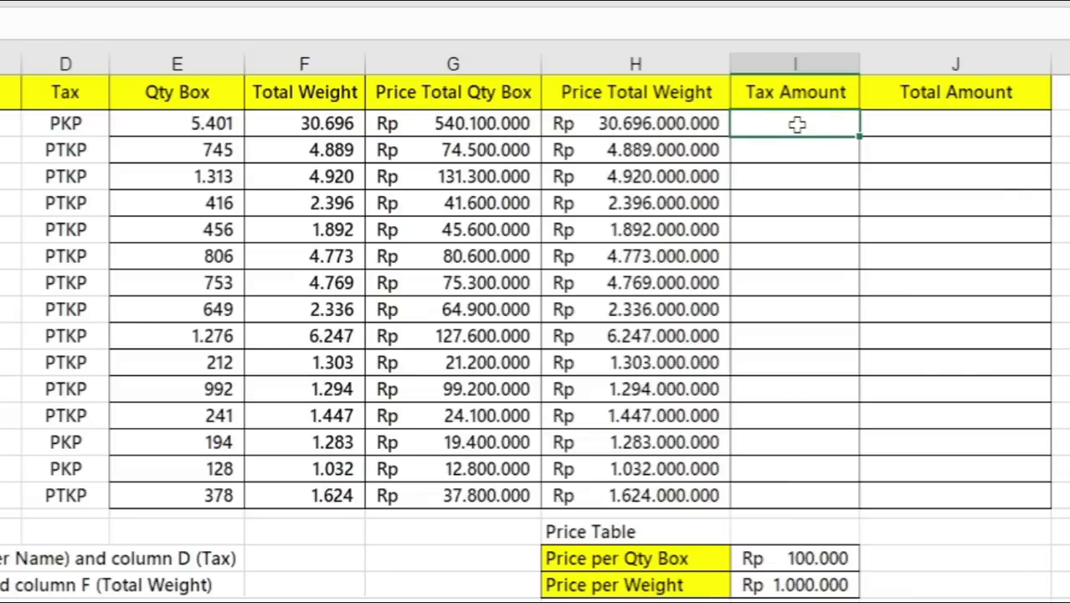
text(=if)
key(Tab)
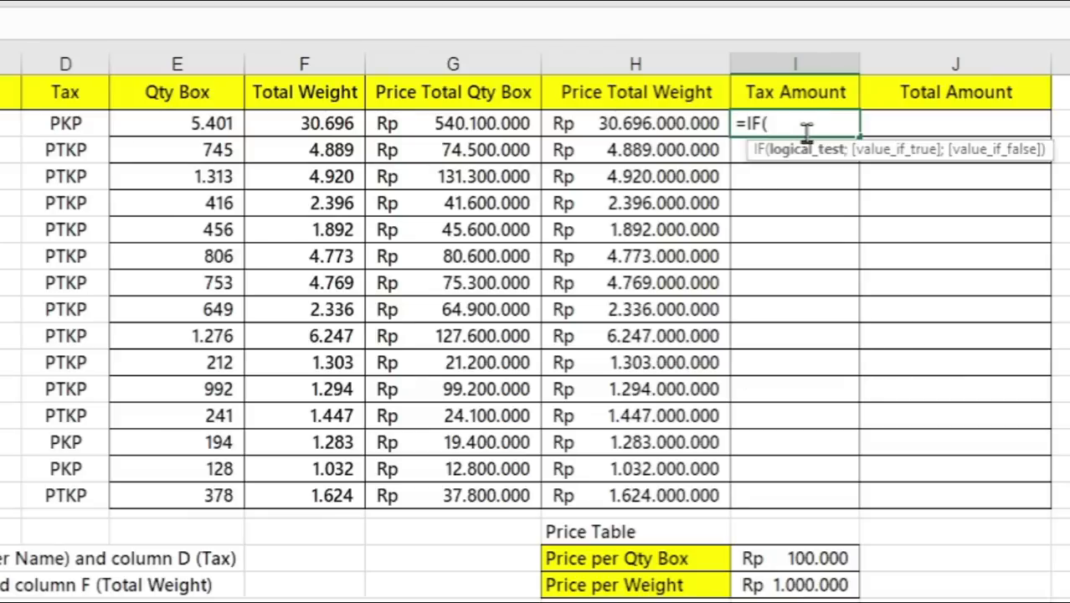
click(77, 119)
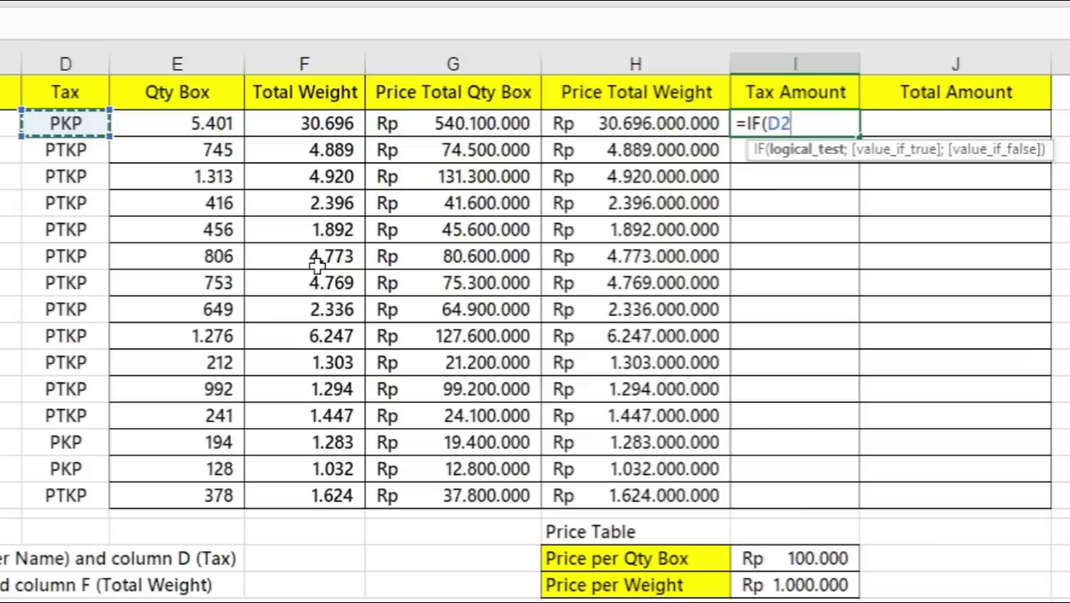
text(=")
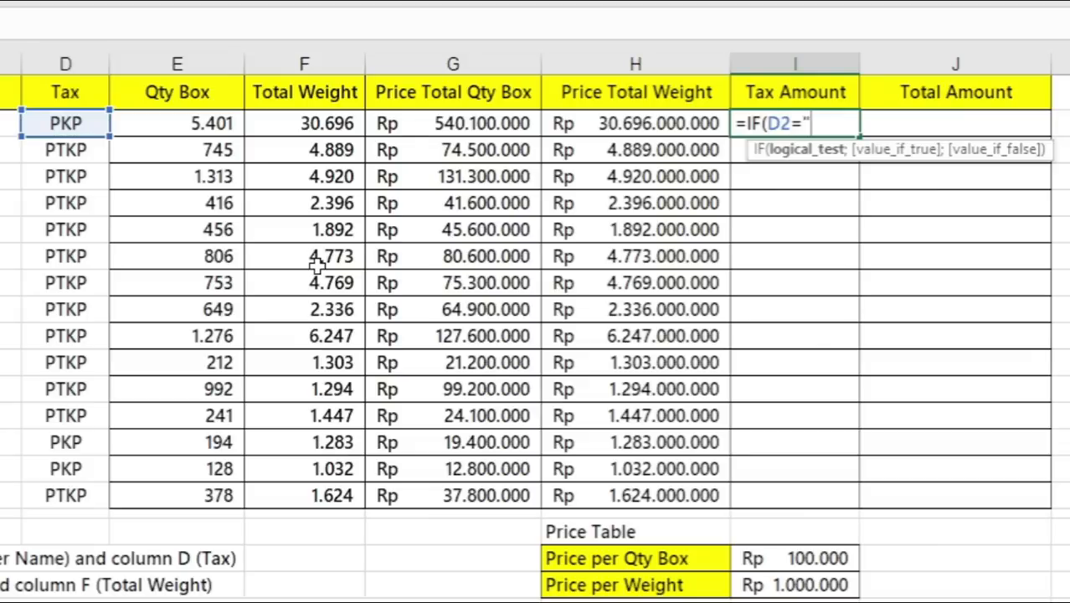
text(PKP";)
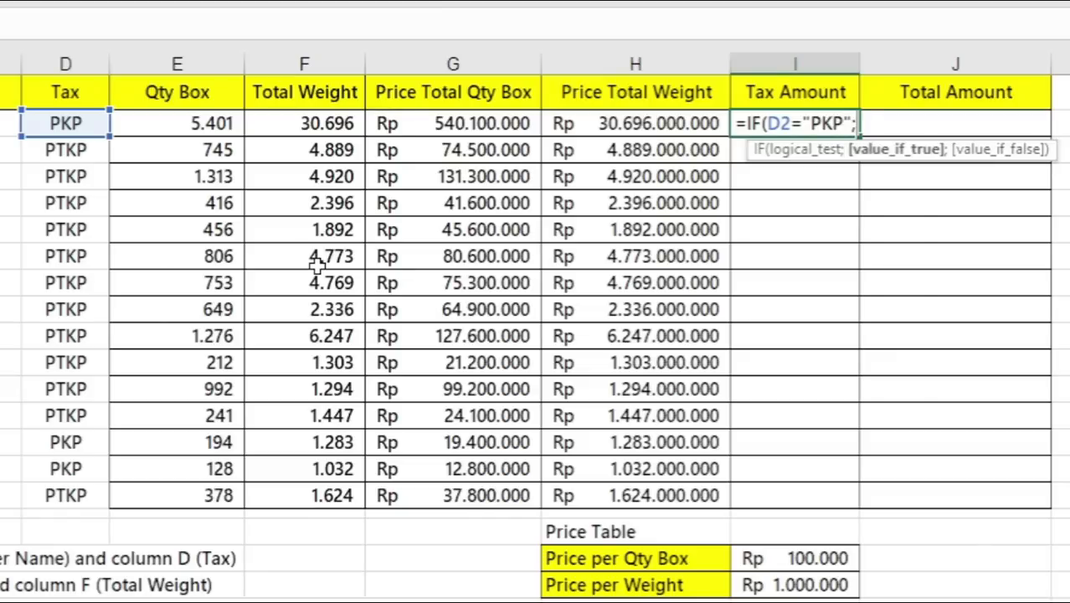
text(10%;)
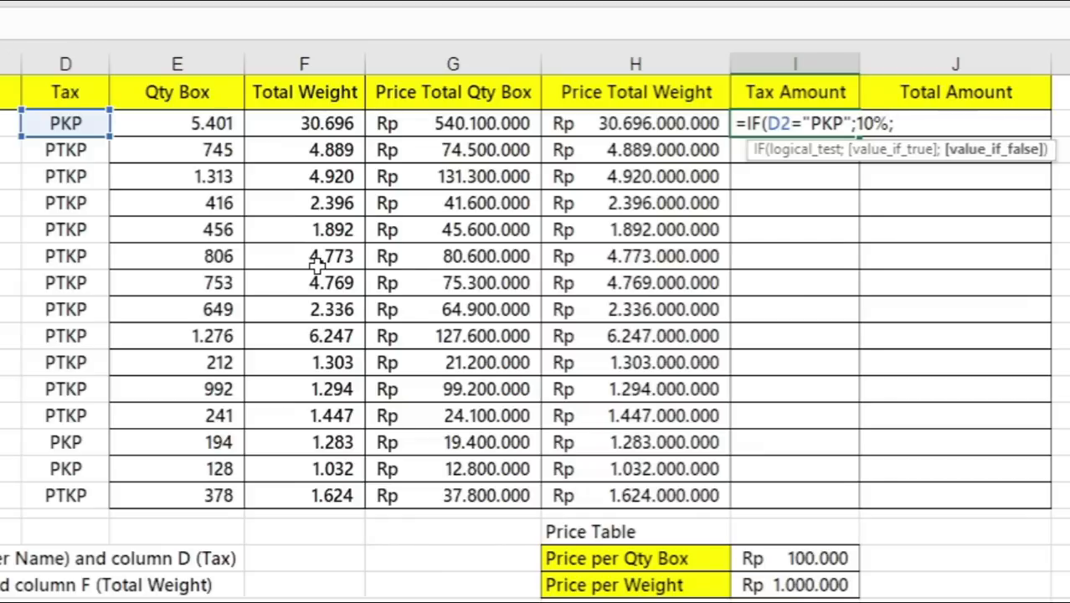
text(0%))
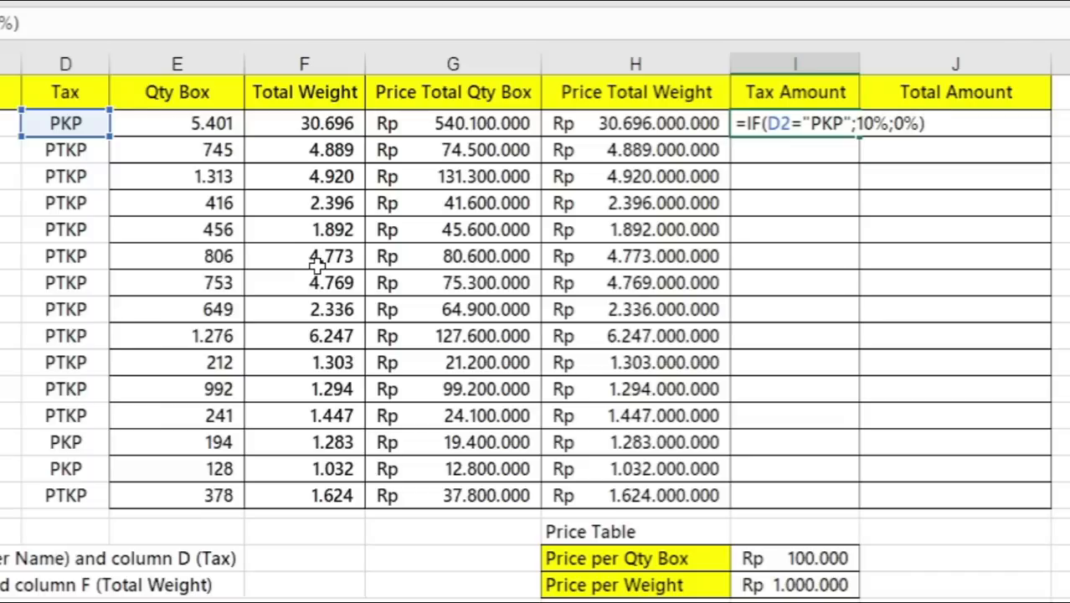
key(ctrl+Return)
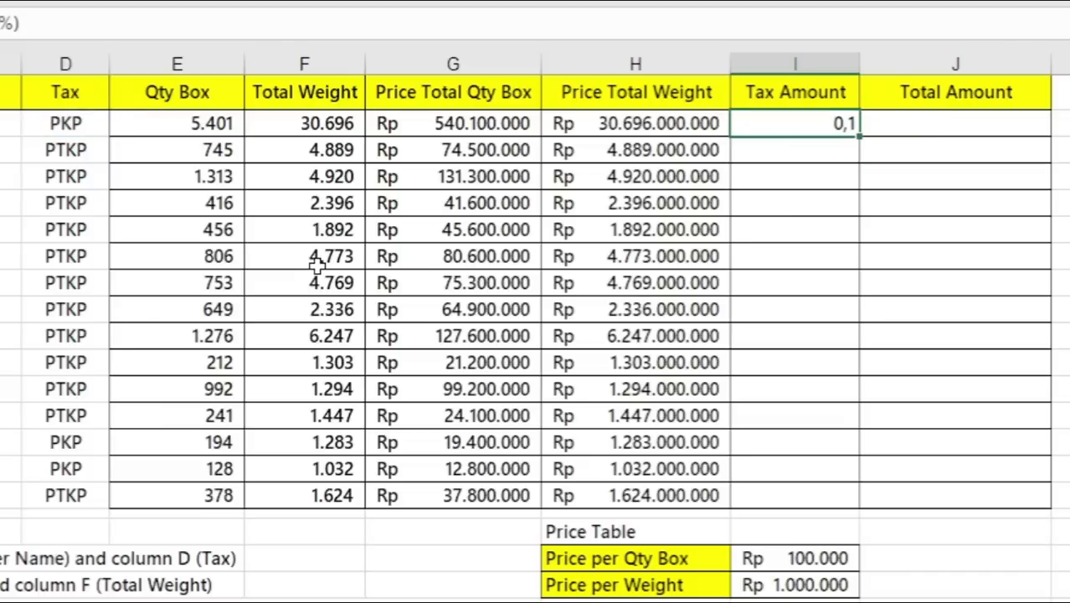
- Fill the I2 formula down the Tax Amount column to row 16 and format the cells as centered percentages
double_click(856, 136)
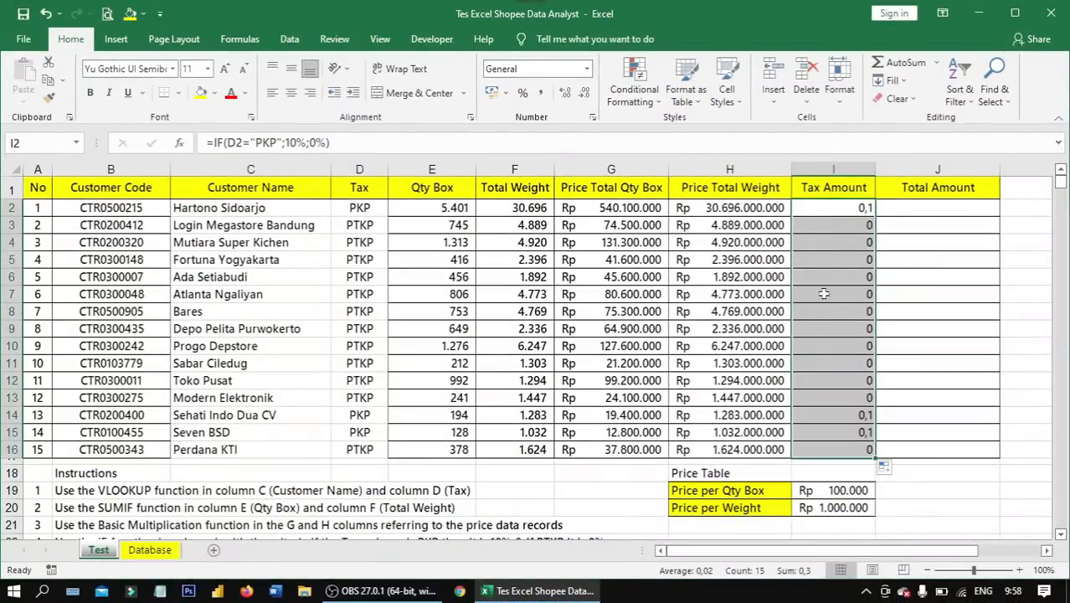
click(587, 71)
click(593, 347)
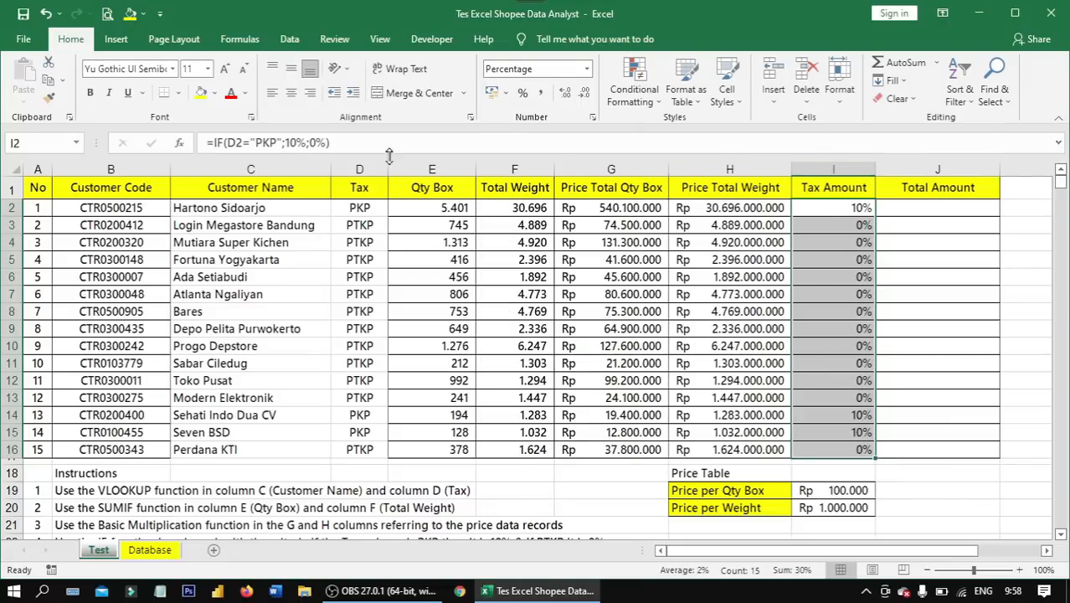
click(290, 93)
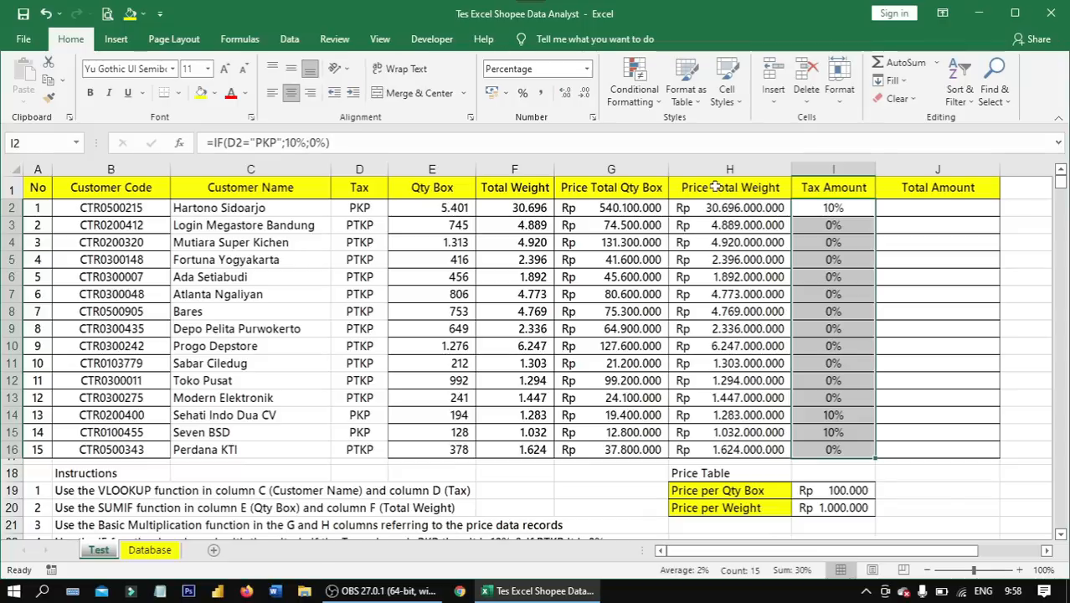
- Check the Tax Amount column against instruction 4 and read instruction 5 on the addition for column J
drag(846, 450, 840, 208)
click(841, 240)
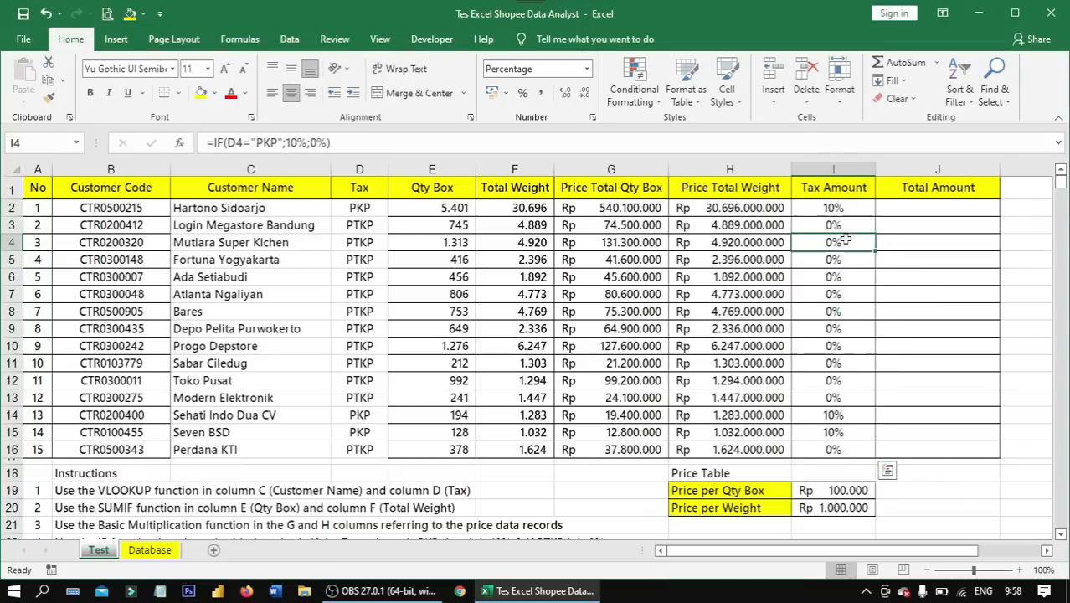
scroll(831, 259, down, 4)
click(124, 329)
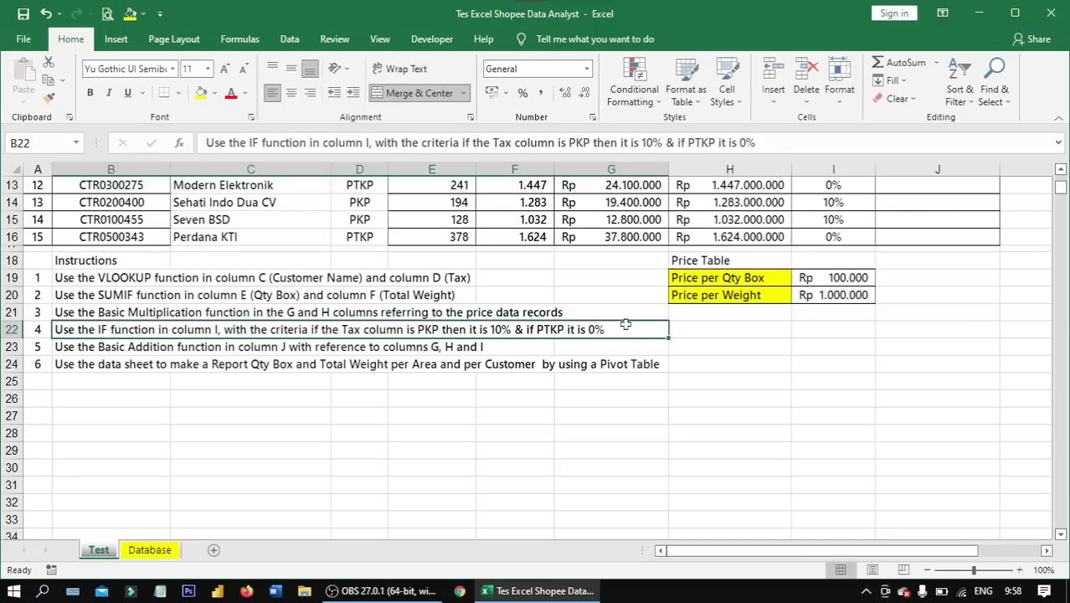
click(422, 346)
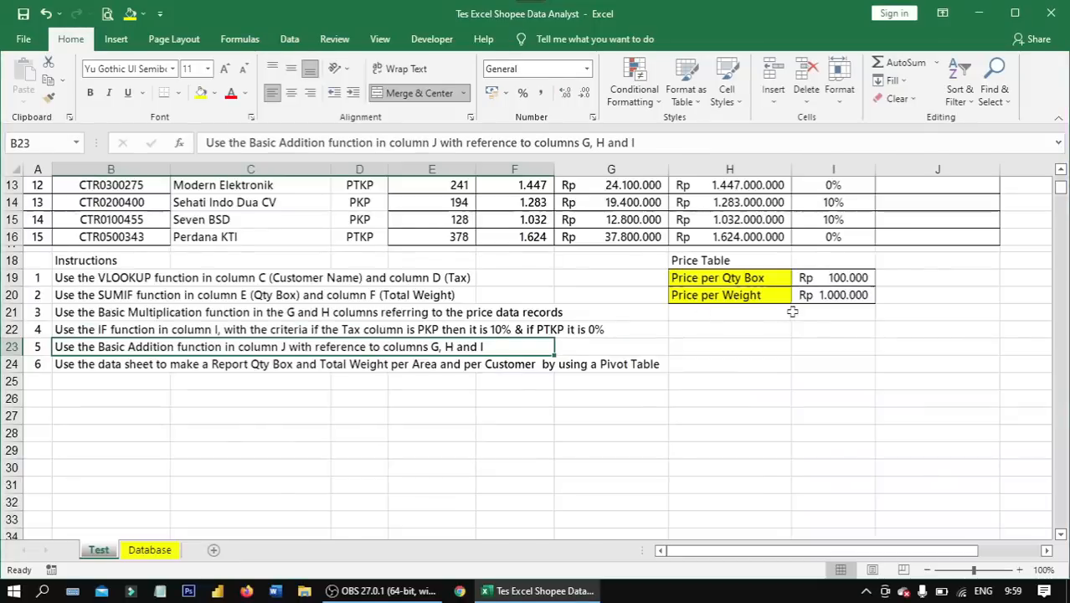
scroll(794, 311, up, 4)
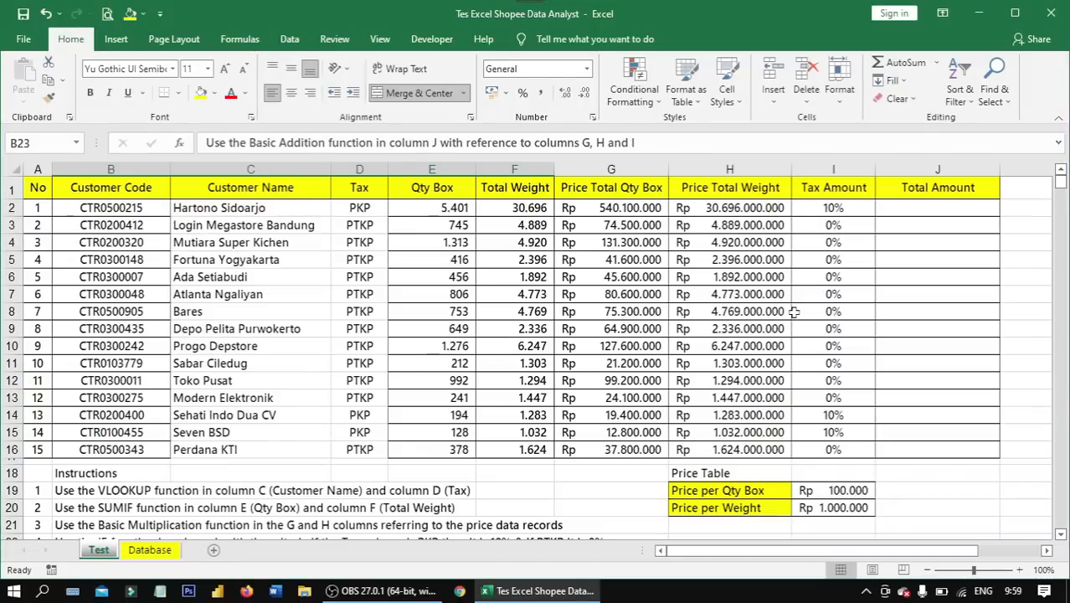
- Enter the formula =G2+H2+((G2+H2)*I2) in Total Amount cell J2
click(919, 210)
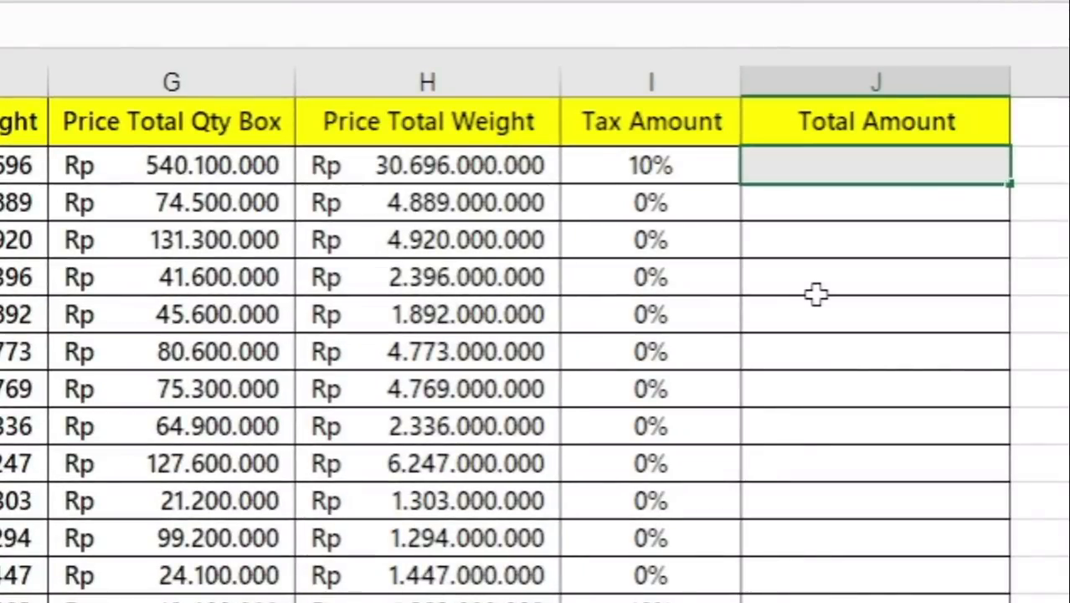
text(=)
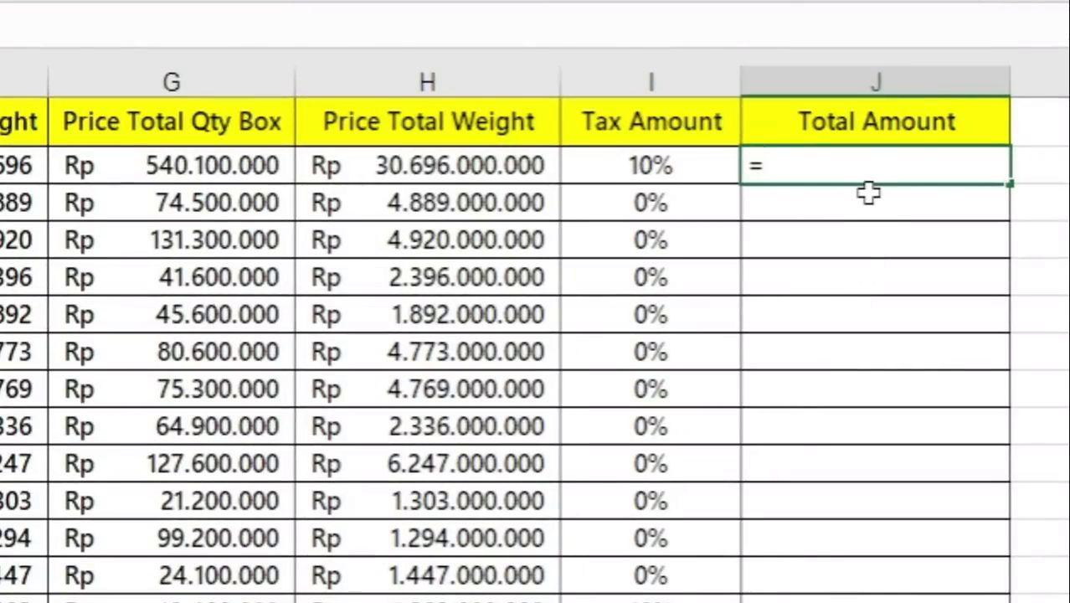
click(197, 172)
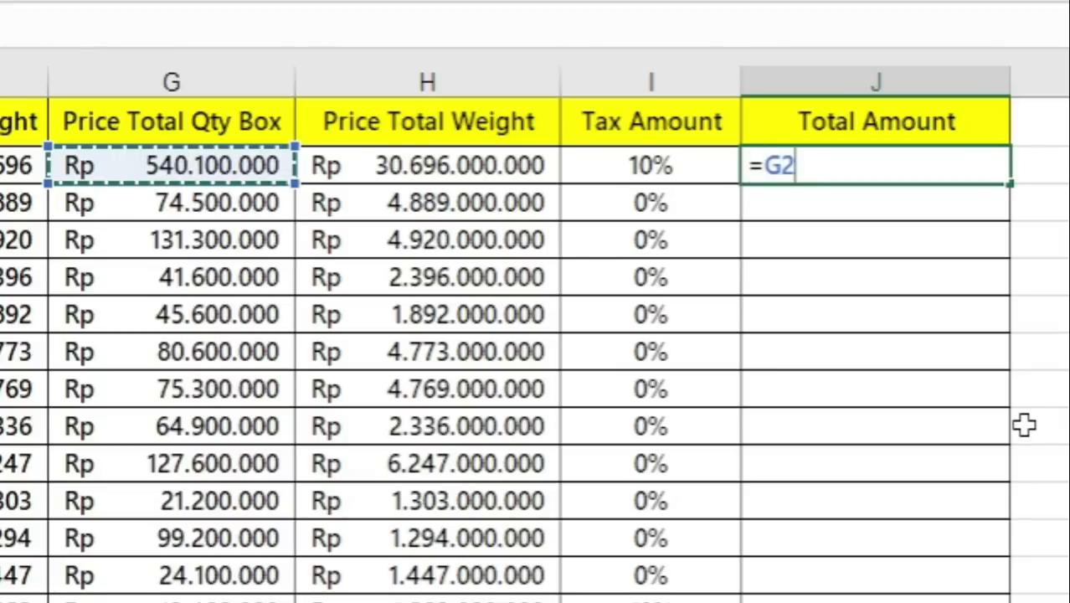
text(+)
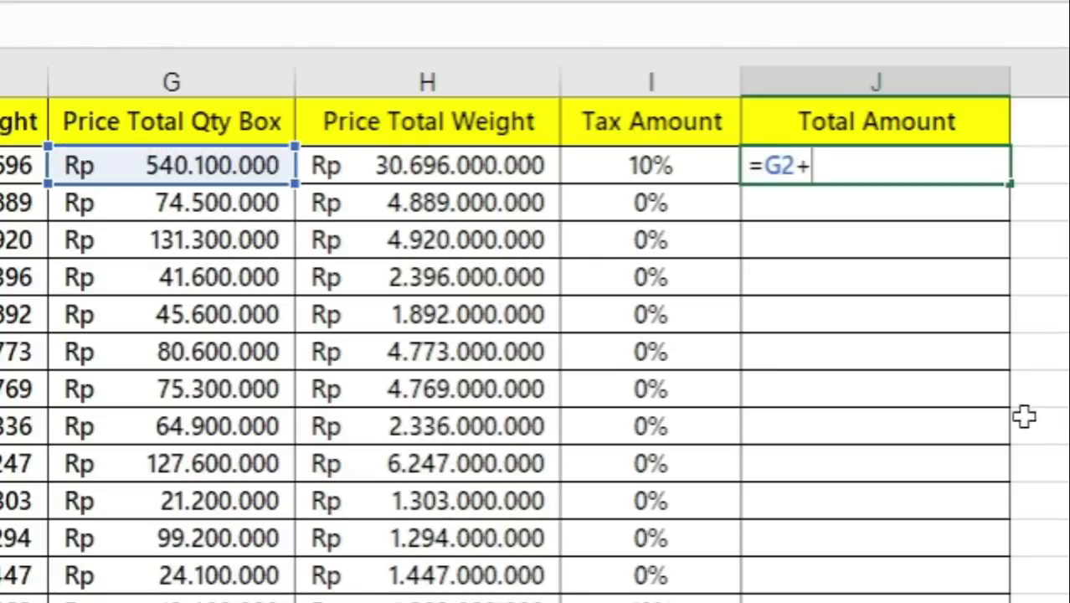
click(490, 167)
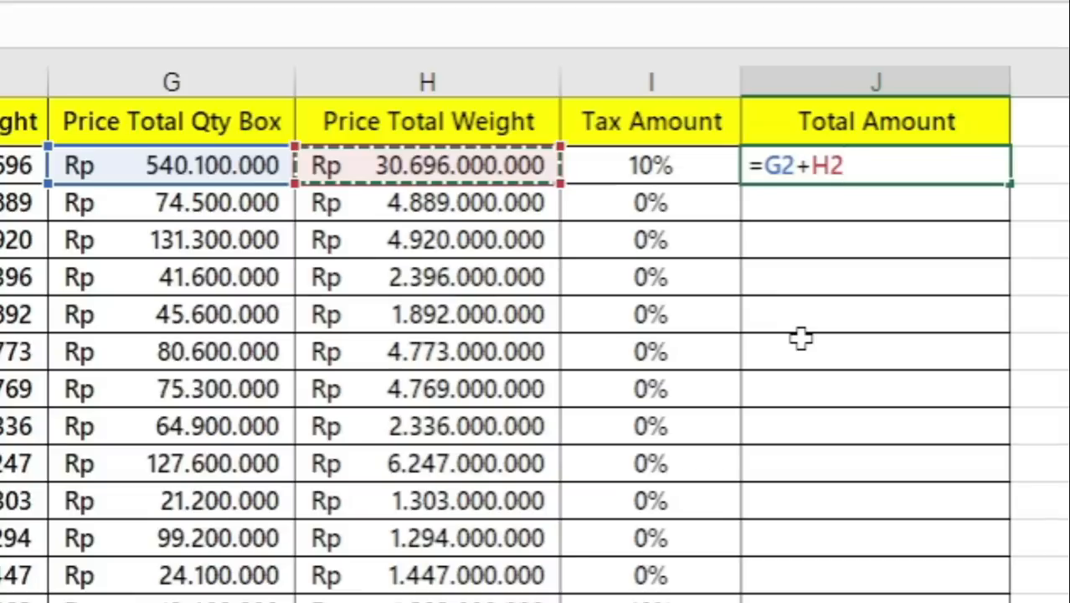
text(+)
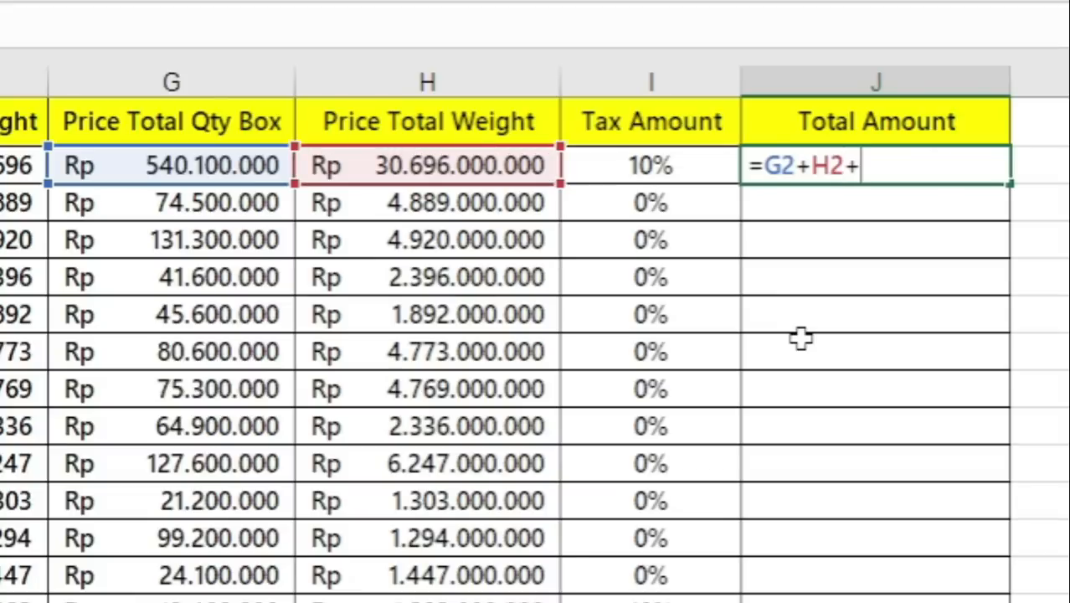
text((()
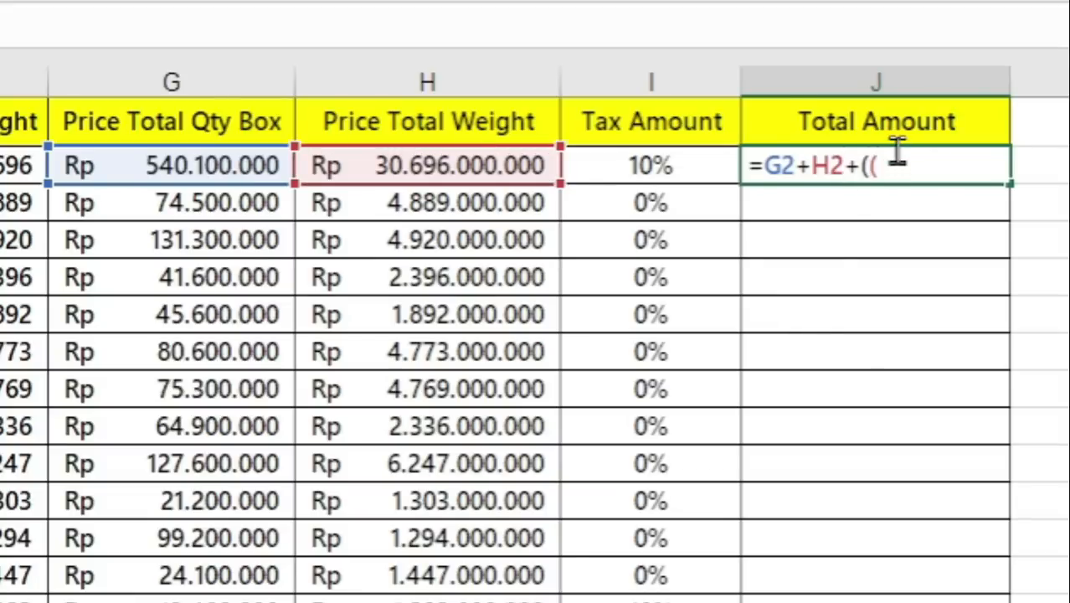
click(139, 165)
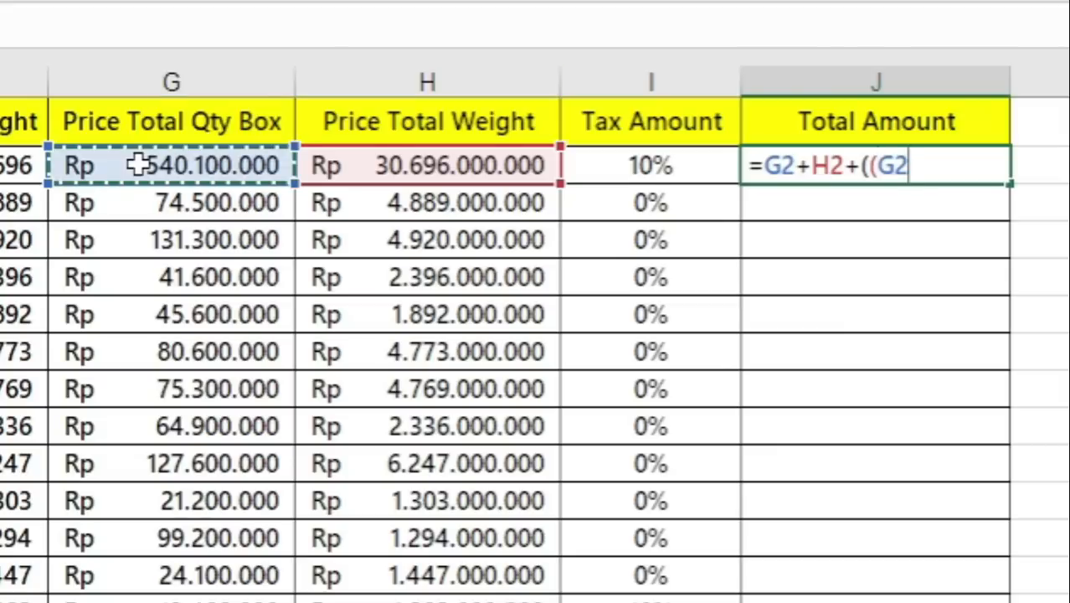
text(+)
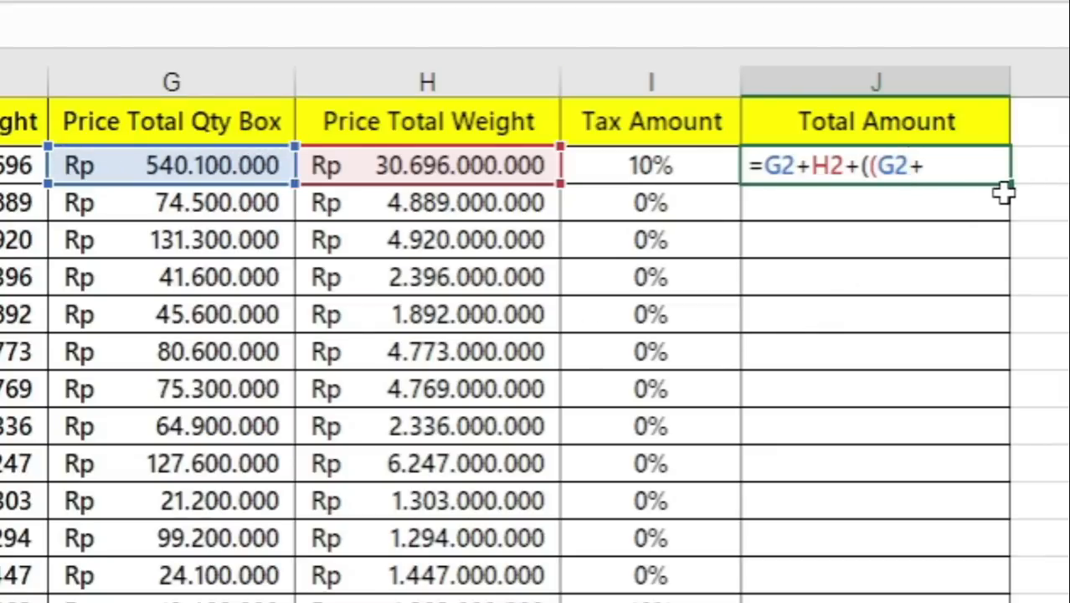
click(470, 163)
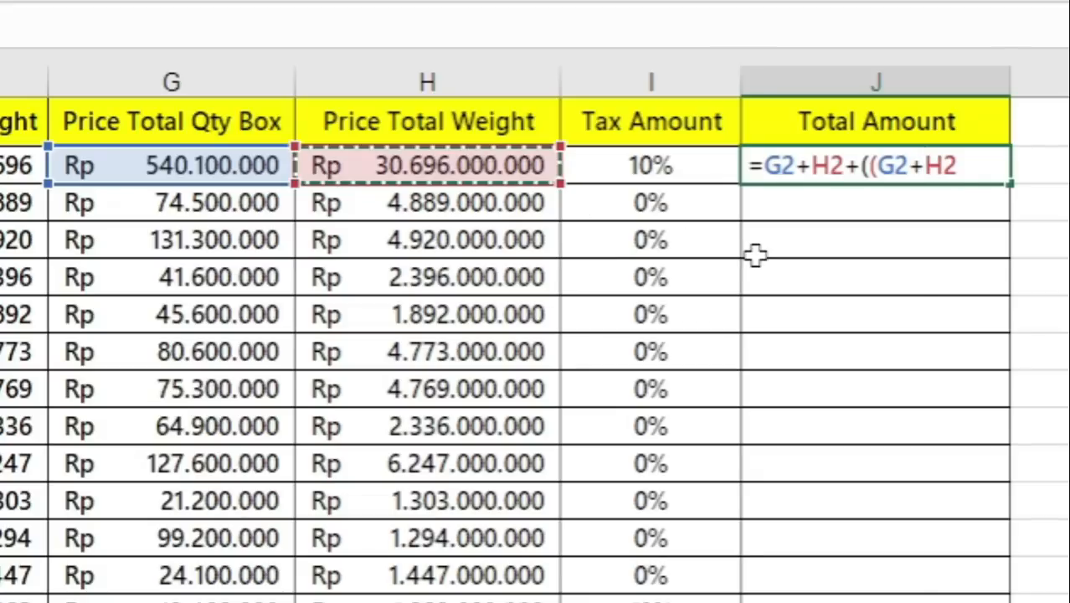
text())
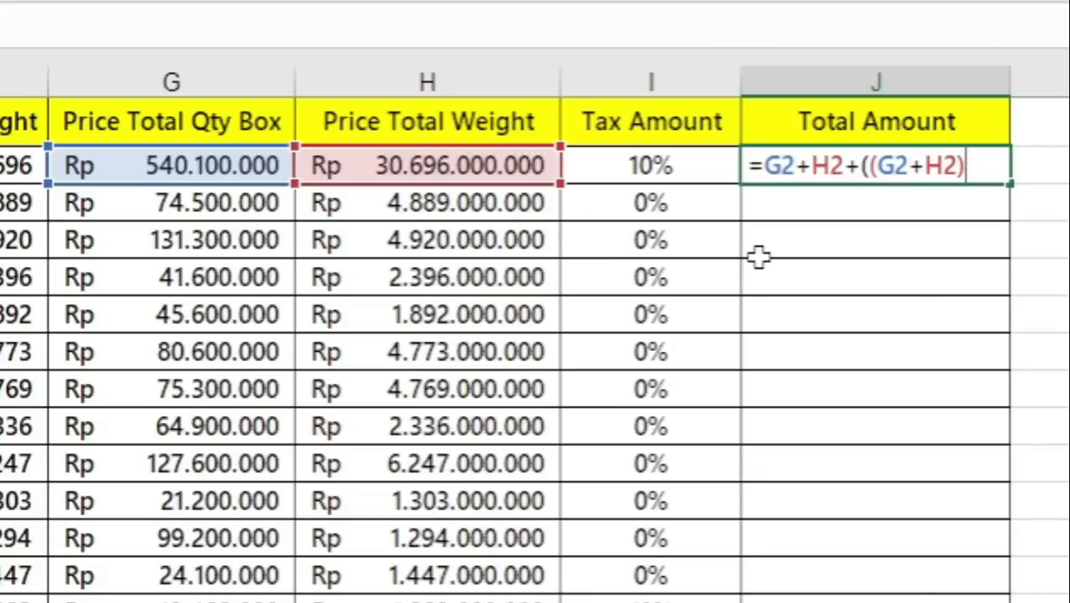
text(*)
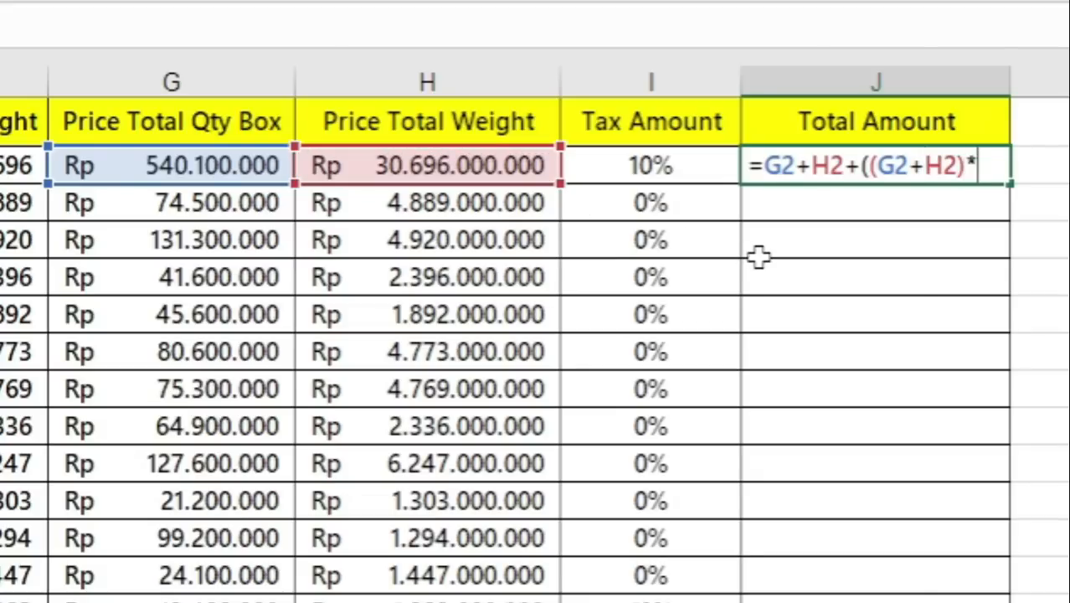
click(638, 166)
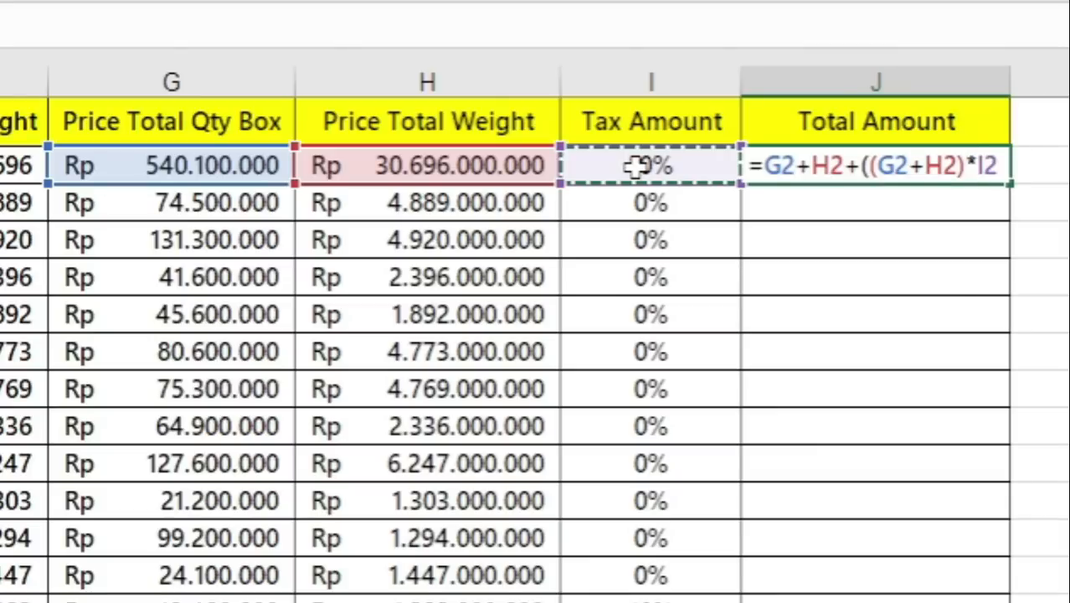
text())
key(ctrl+Return)
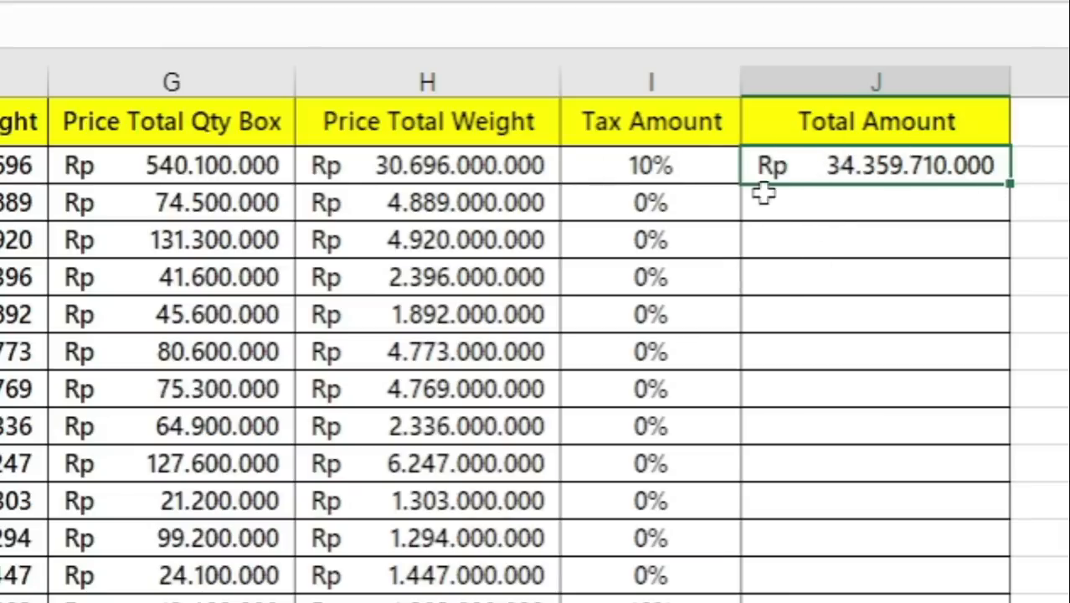
- Fill the J2 formula down the Total Amount column to row 16 and check the column against instruction 5
double_click(1010, 183)
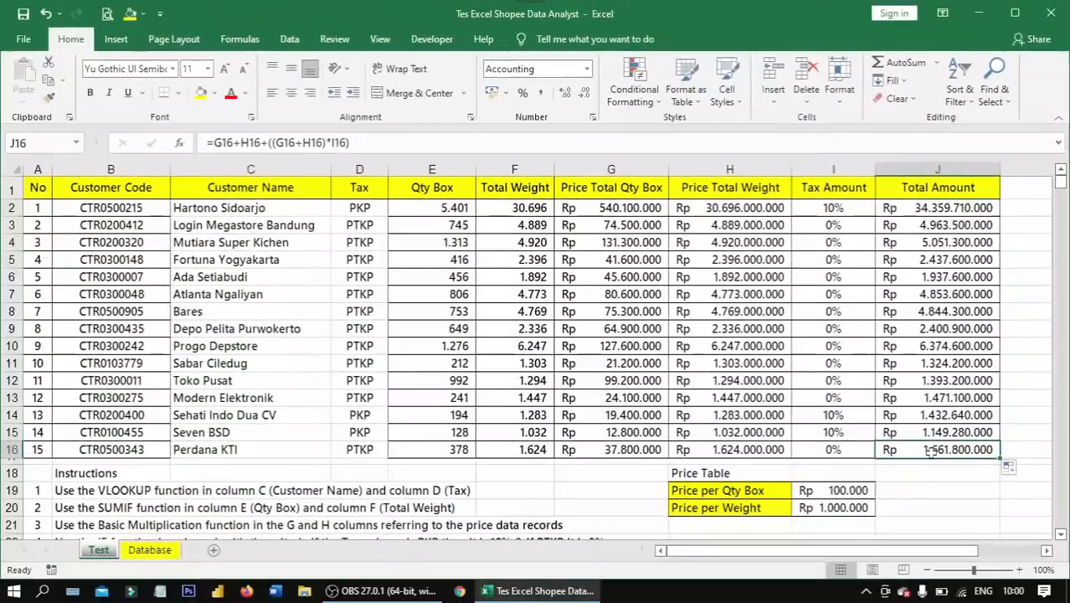
drag(878, 194, 909, 450)
scroll(89, 363, down, 4)
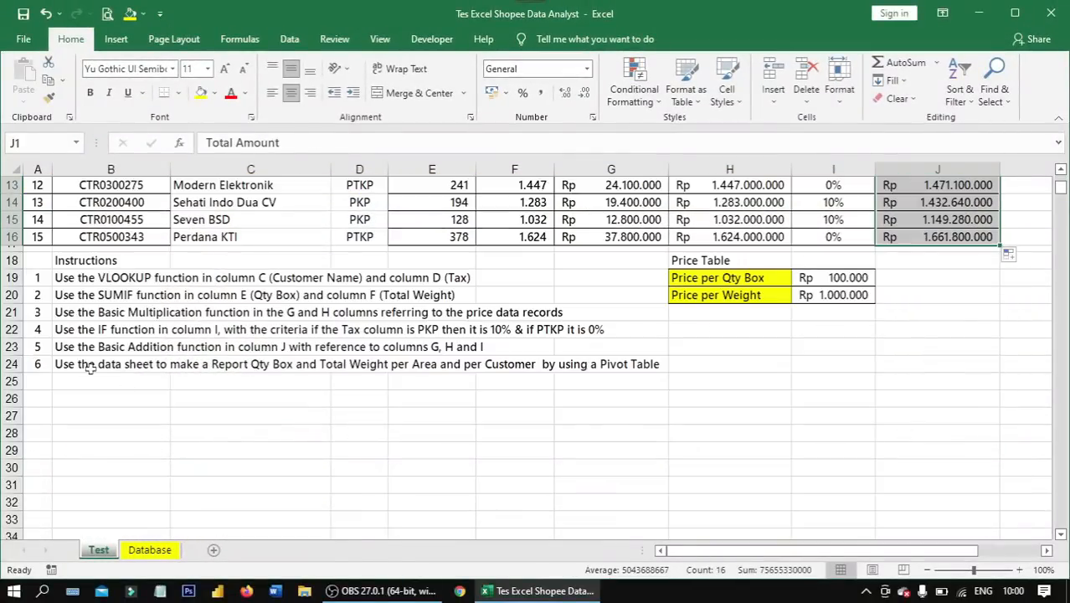
click(98, 350)
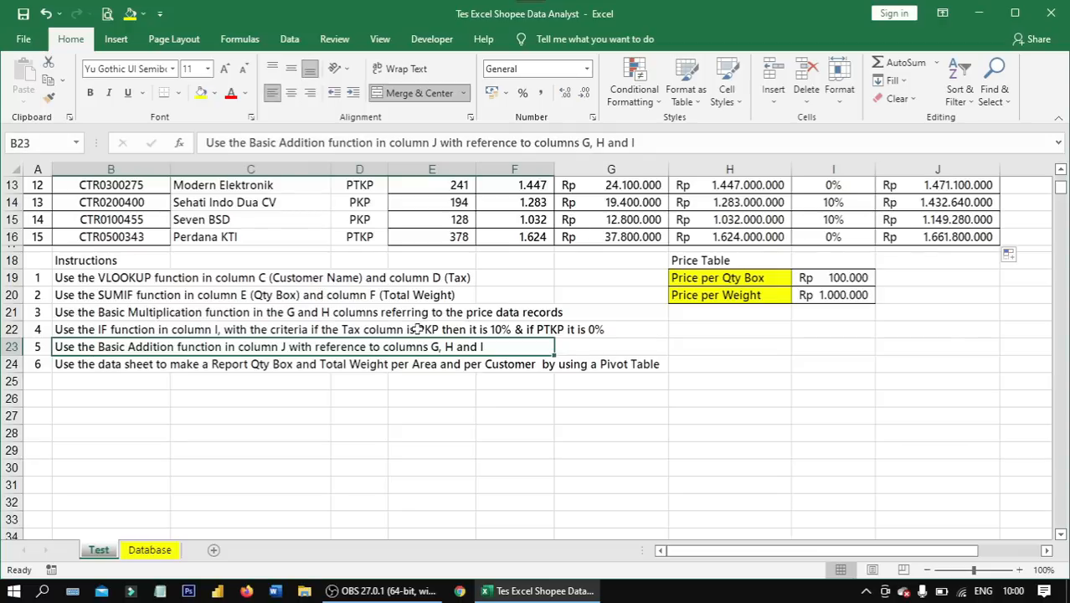
- Read instruction 6 and insert a pivot table from Database columns A:I at cell B26 of the Test sheet
click(87, 366)
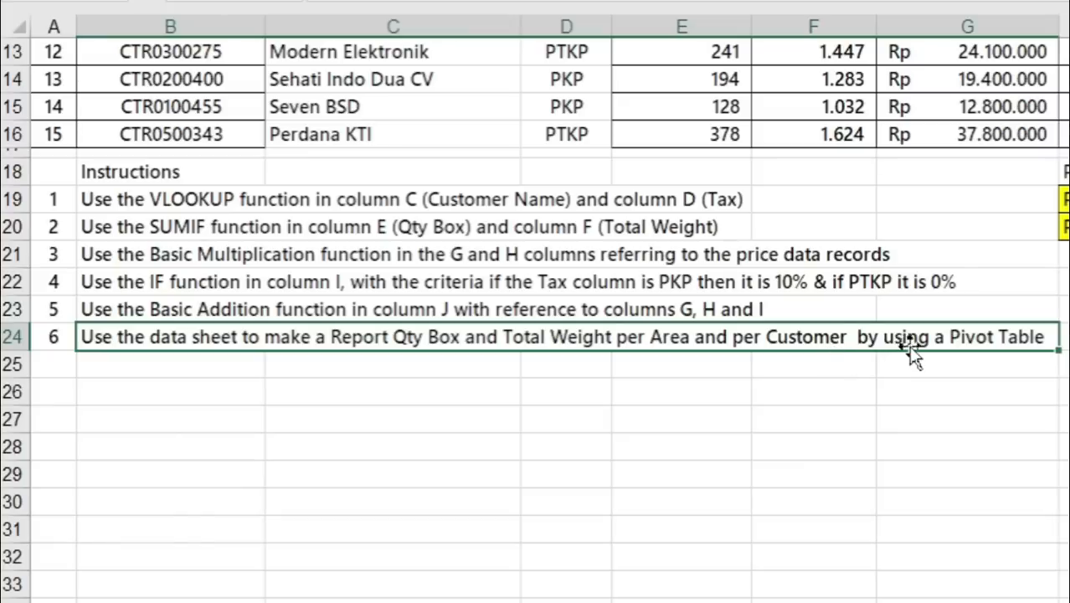
click(130, 381)
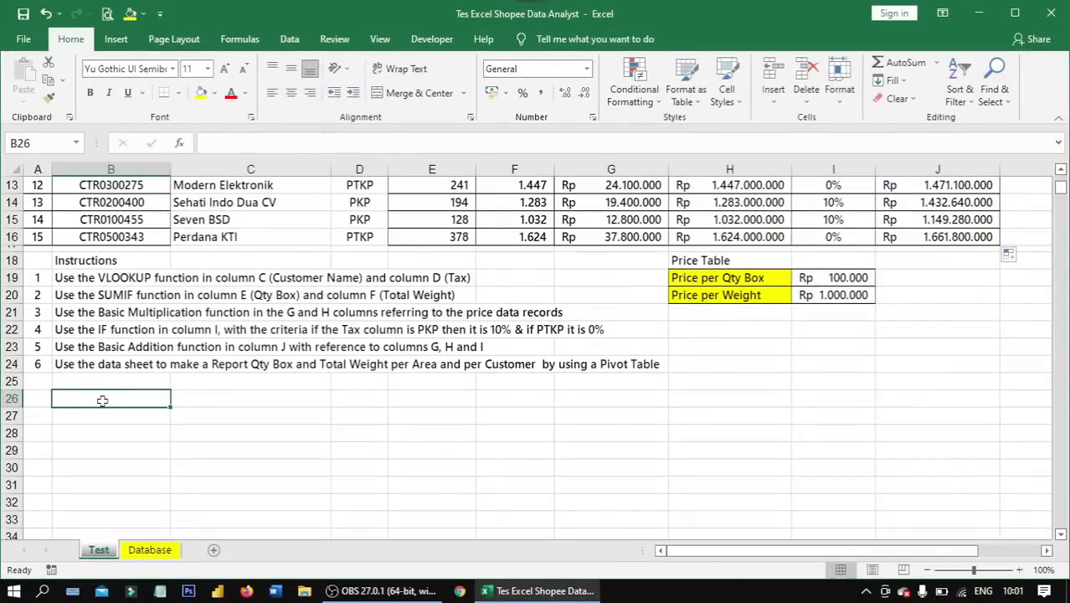
click(116, 40)
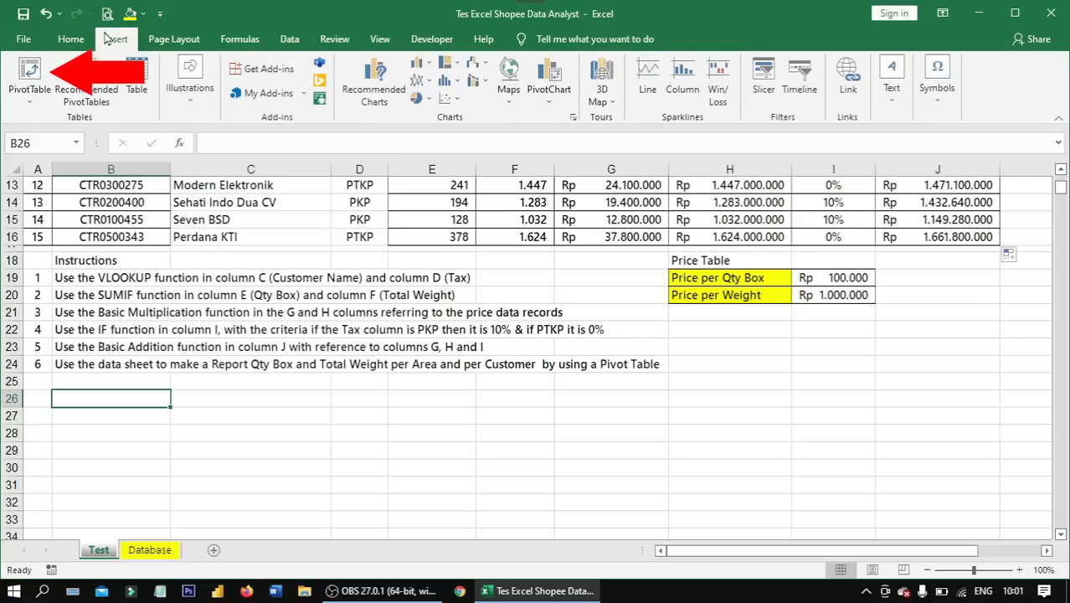
click(36, 82)
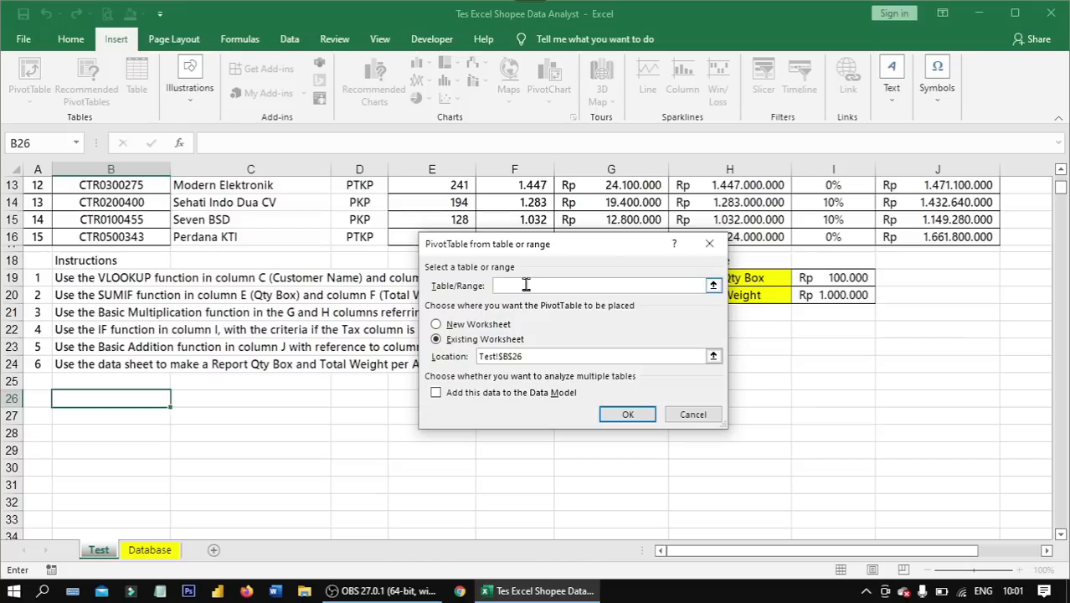
click(168, 556)
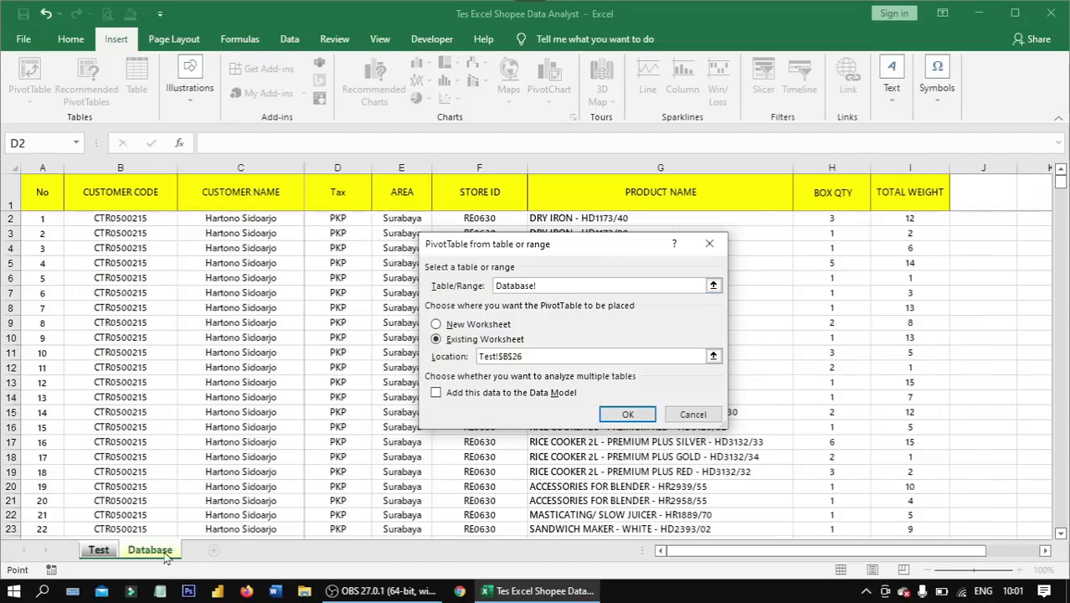
drag(42, 168, 898, 164)
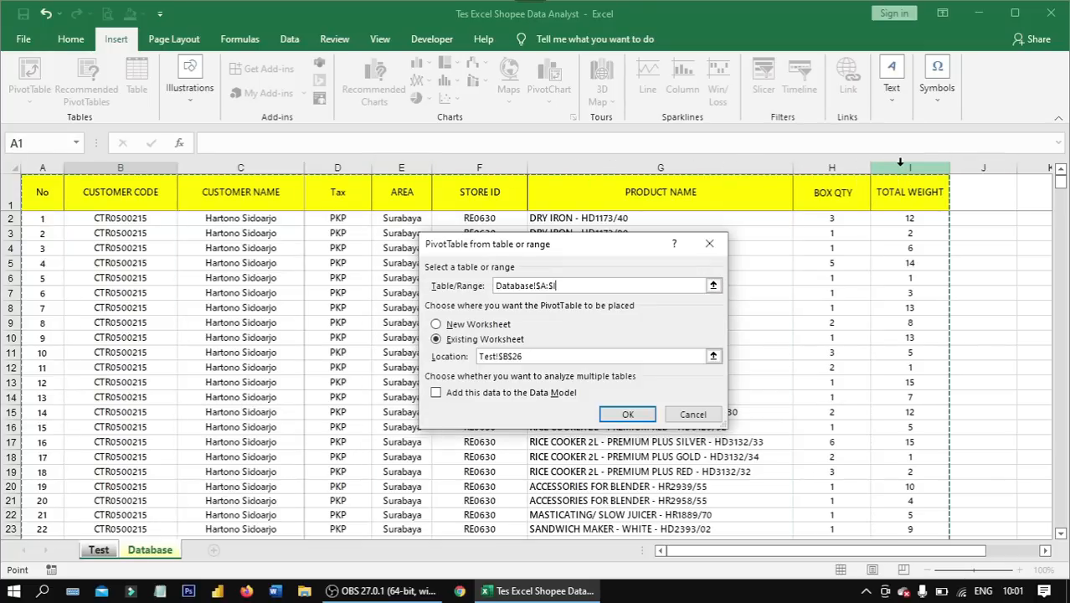
click(553, 356)
click(616, 415)
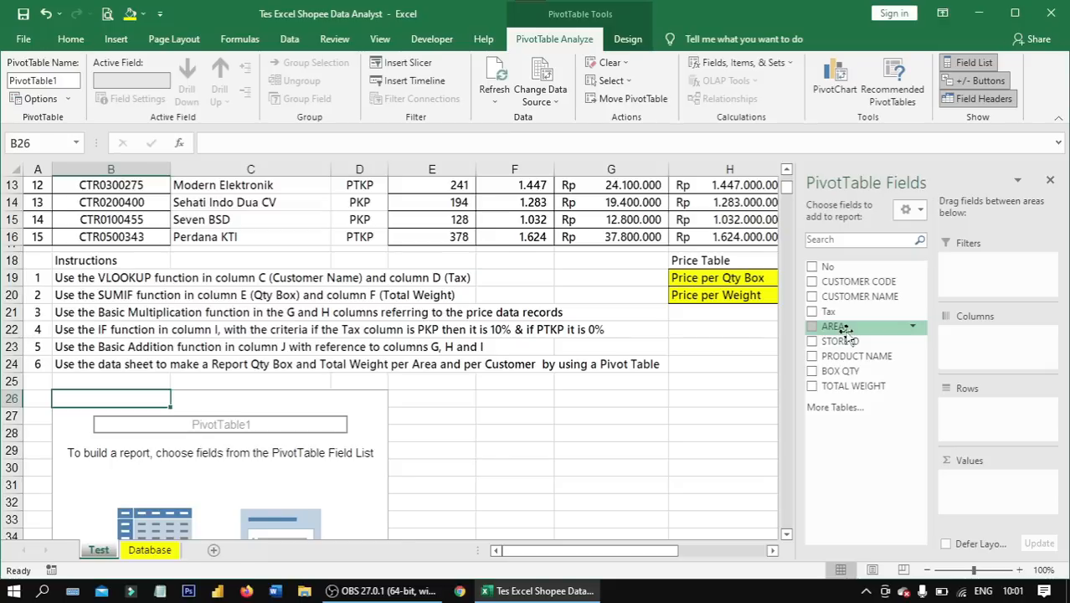
- Put AREA and then CUSTOMER NAME in the pivot rows, and sum BOX QTY and TOTAL WEIGHT as values
drag(846, 329, 966, 407)
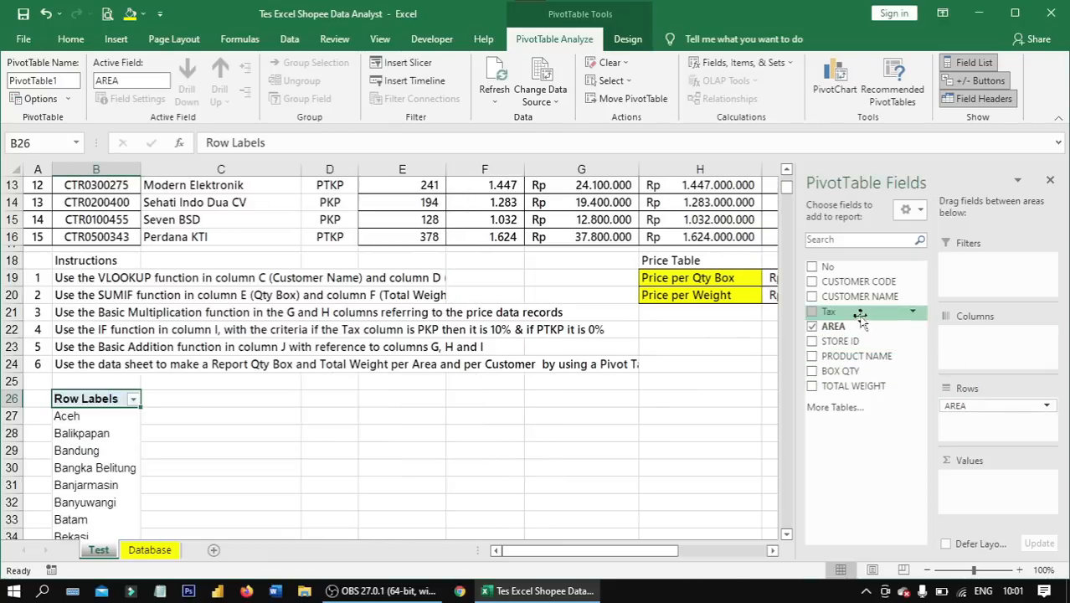
drag(858, 289, 974, 425)
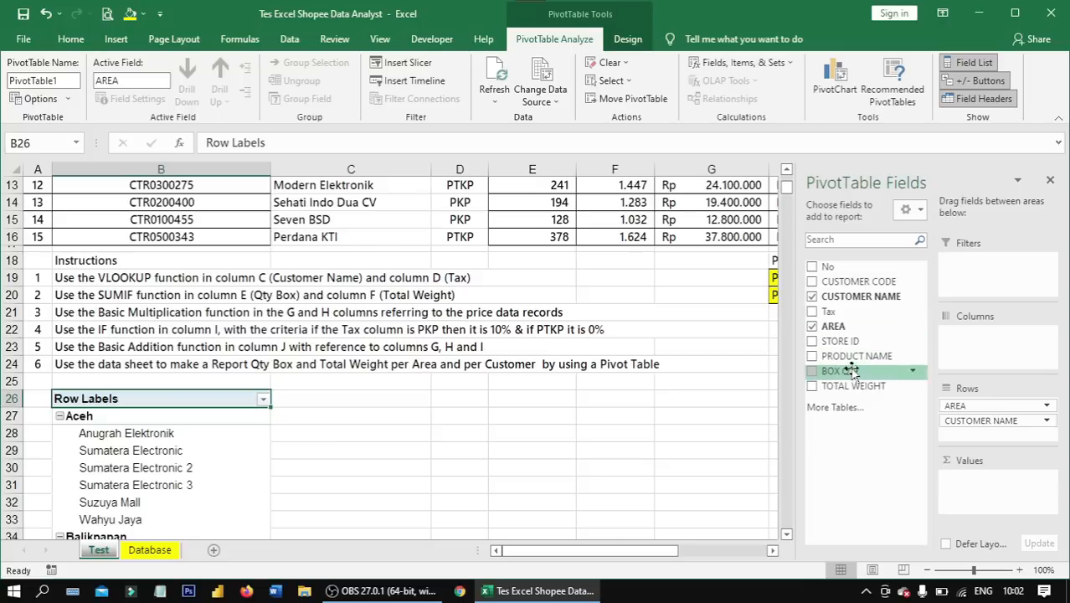
drag(847, 371, 994, 493)
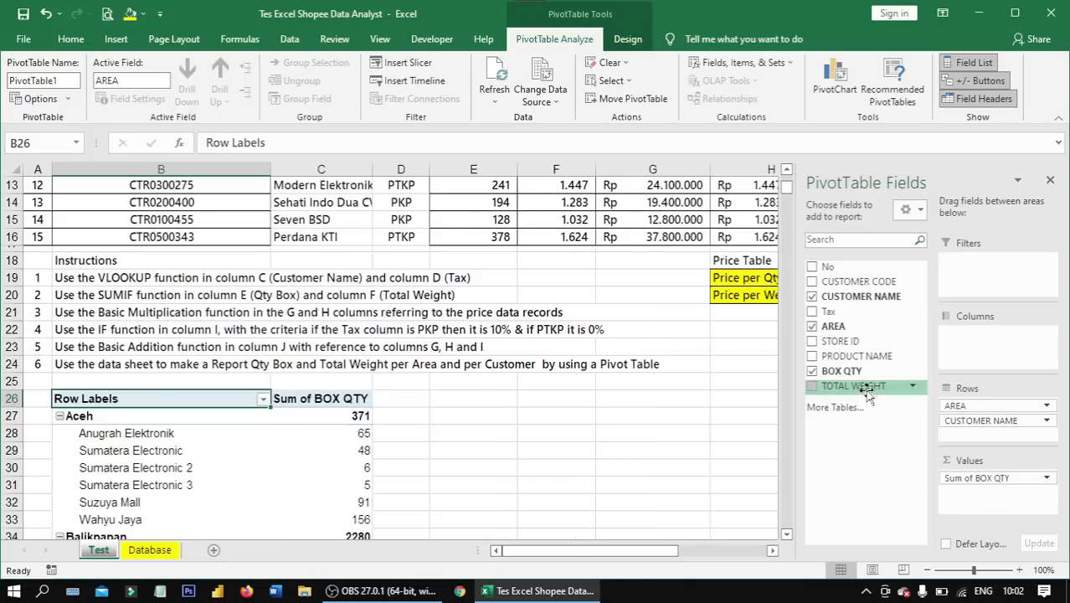
drag(868, 396, 989, 501)
- Check the Aceh area's customers, box quantities and total weights in the pivot report against instruction 6, and close the field list
click(544, 404)
scroll(416, 414, down, 4)
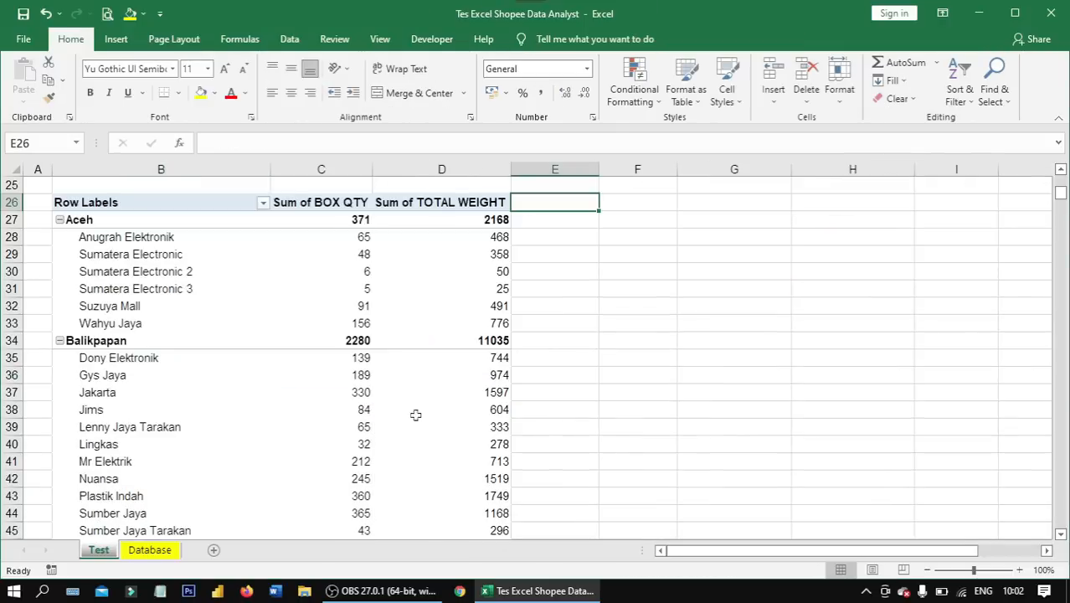
click(112, 221)
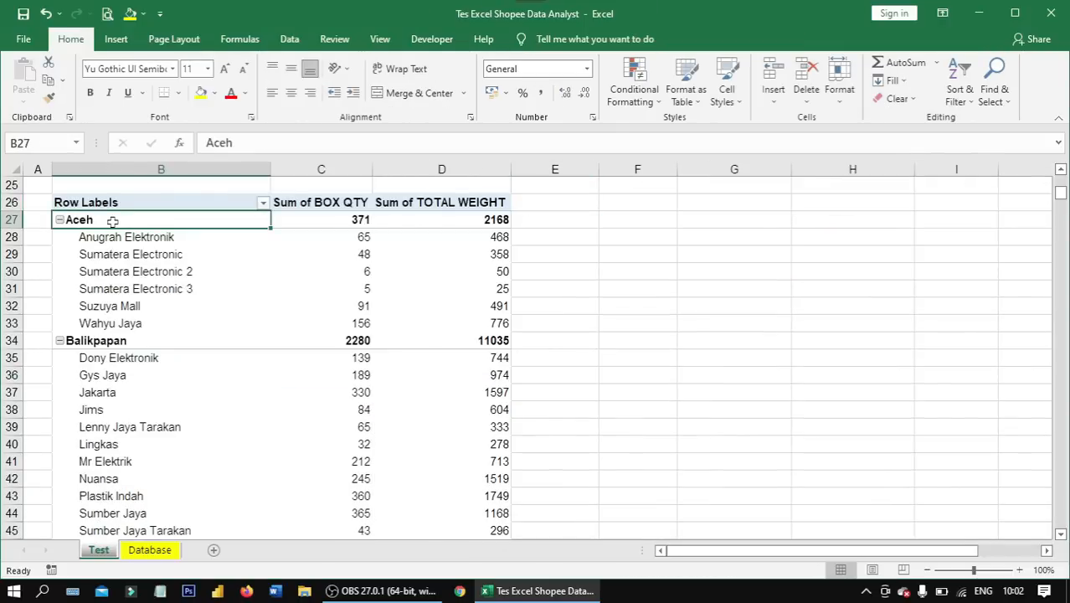
drag(139, 240, 144, 320)
drag(311, 234, 330, 326)
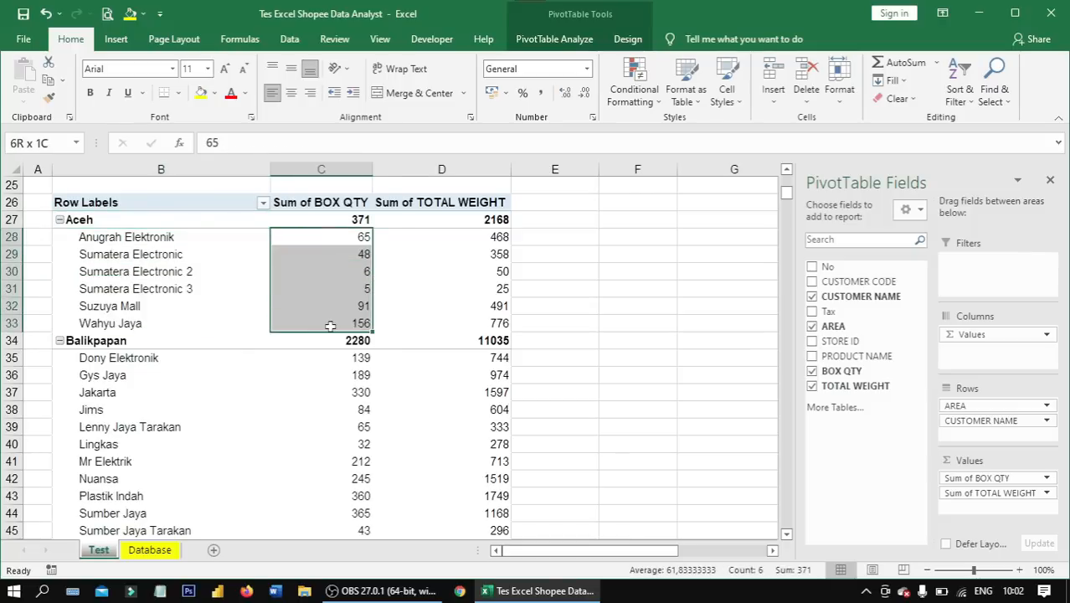
drag(468, 245, 487, 323)
click(1050, 179)
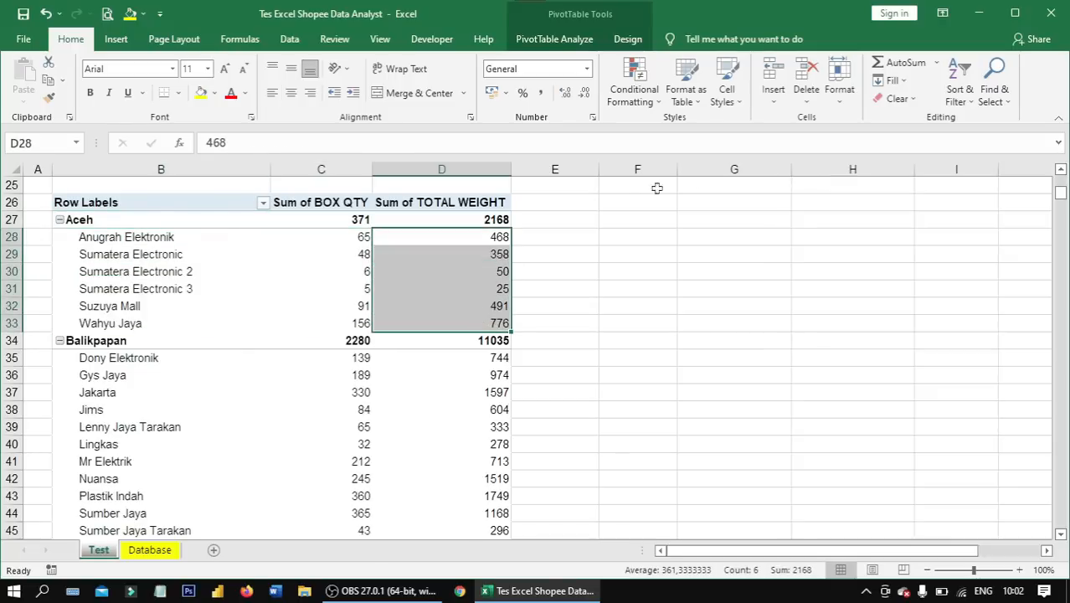
click(572, 205)
scroll(586, 277, up, 4)
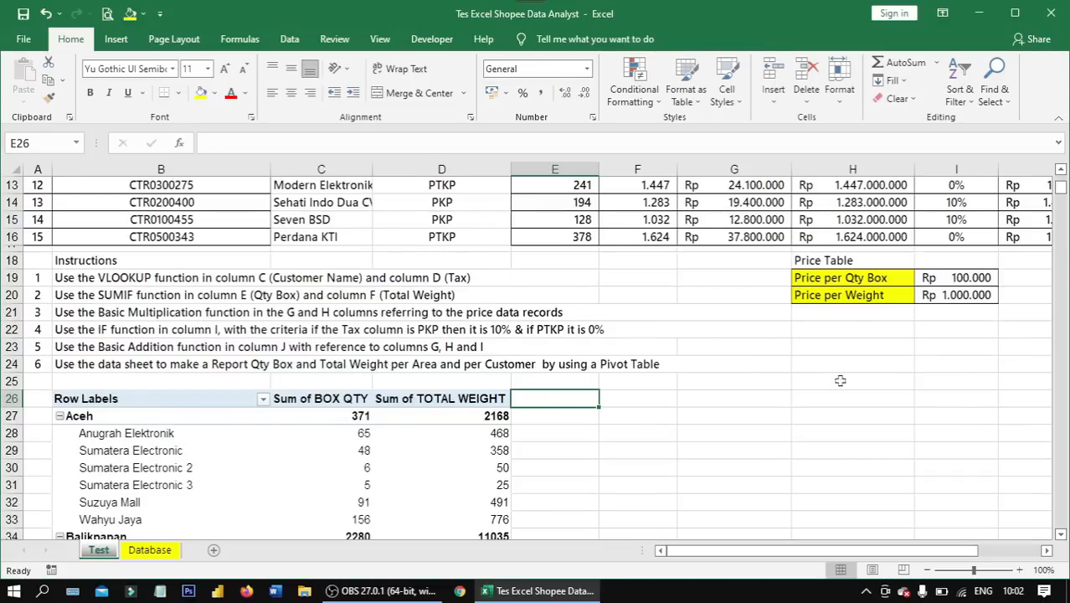
click(620, 396)
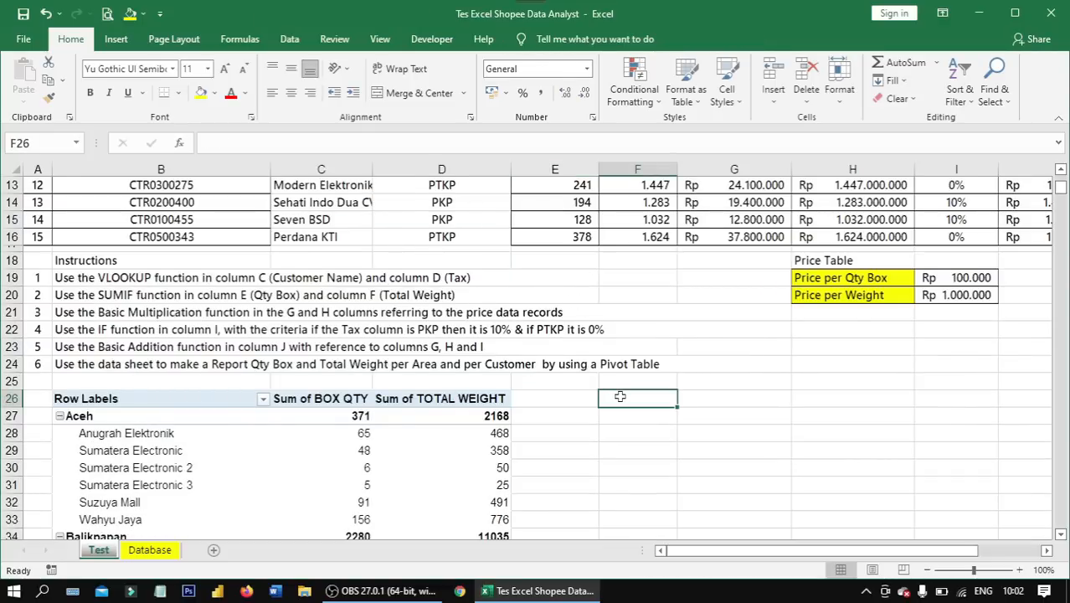